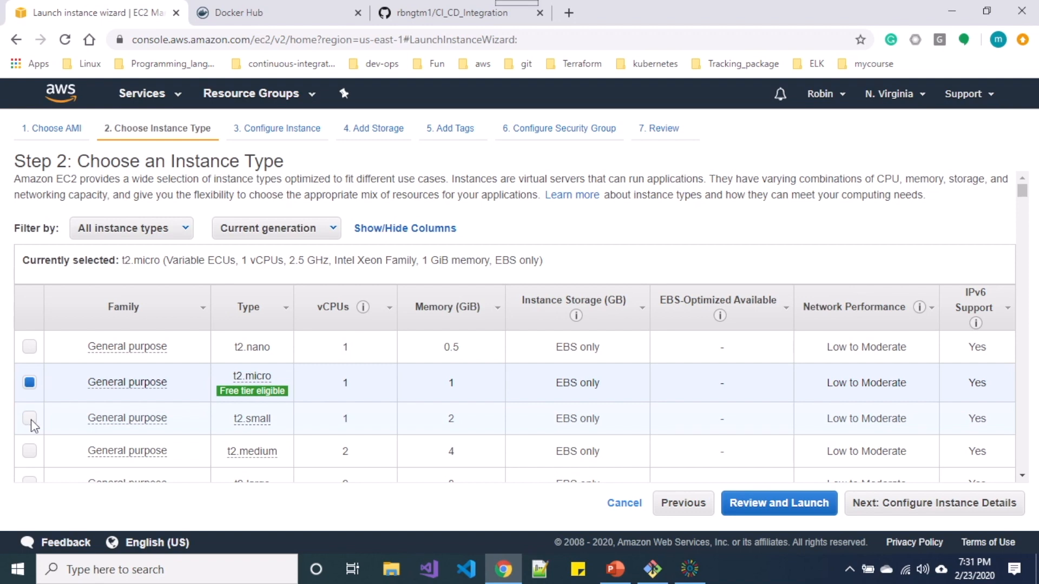
Pick t2.small in the instance type table and continue to instance details.
{"action": "left_click", "coordinate": [30, 419]}
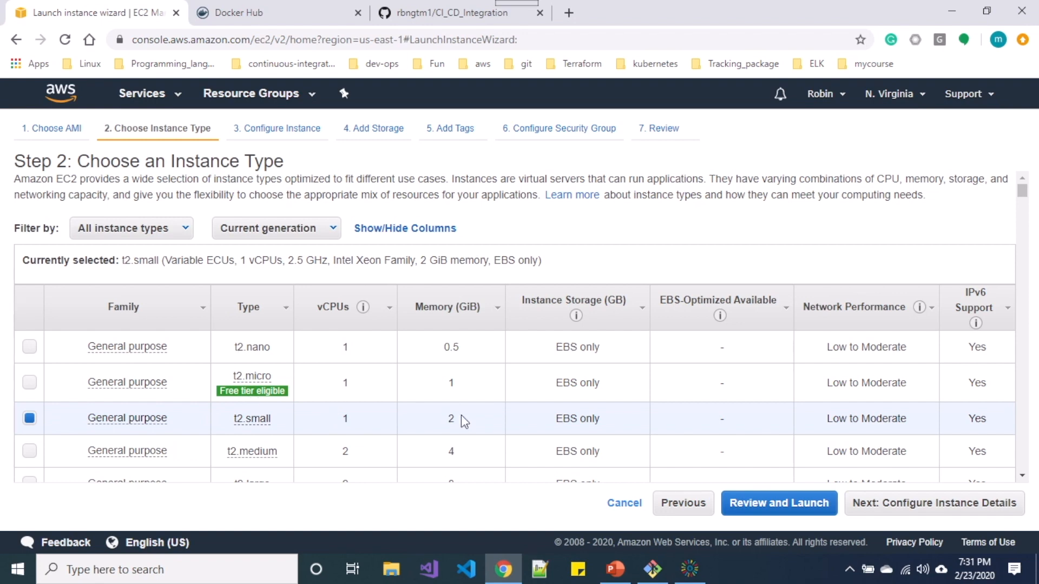
{"action": "left_click", "coordinate": [904, 510]}
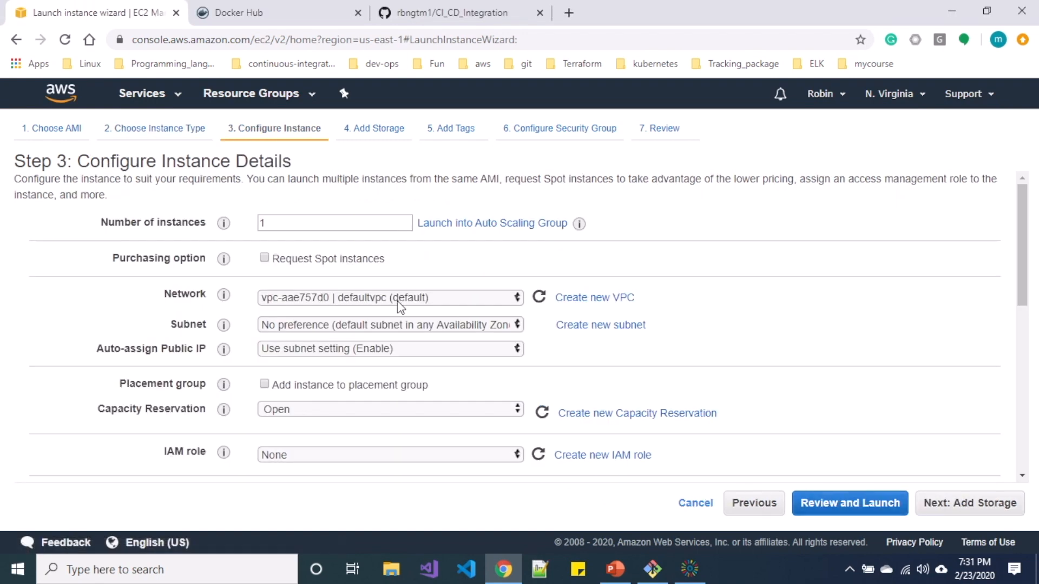
Choose network OctuberVpc, subnet octsubnet-public2, and Enable auto-assign public IP, then continue to storage.
{"action": "left_click", "coordinate": [397, 298]}
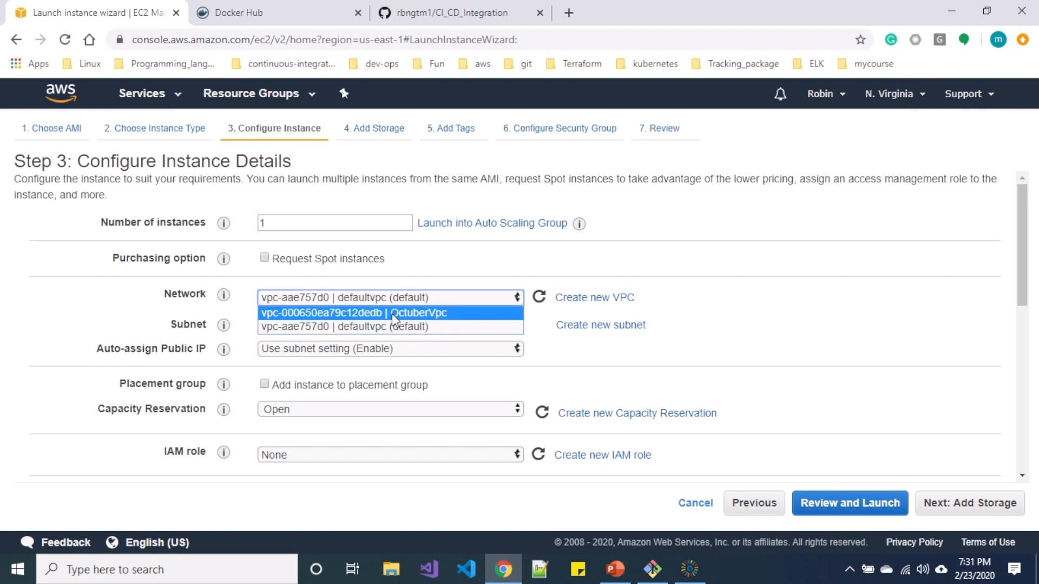
{"action": "left_click", "coordinate": [391, 313]}
{"action": "left_click", "coordinate": [390, 325]}
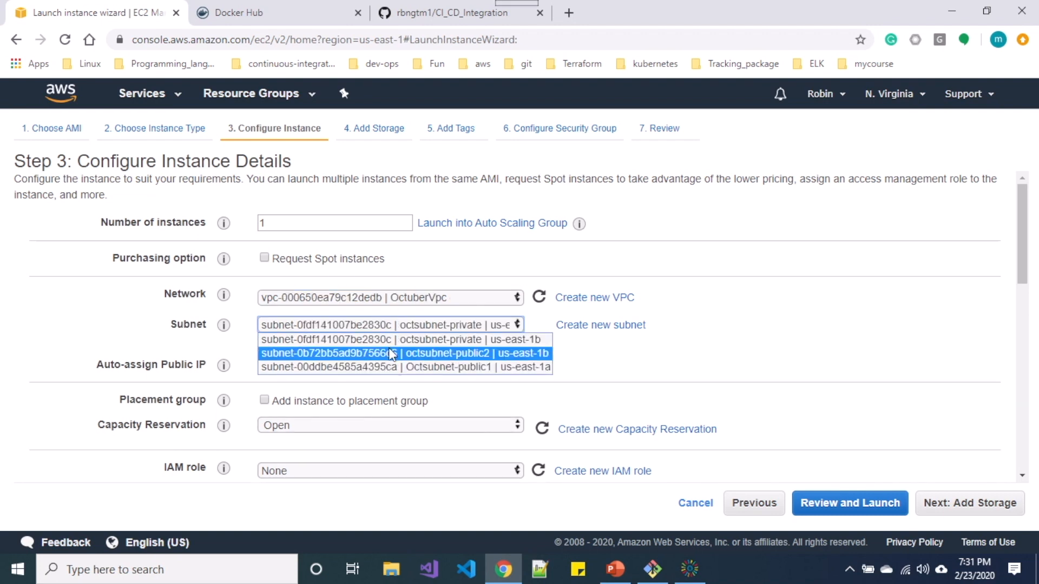
{"action": "left_click", "coordinate": [389, 353]}
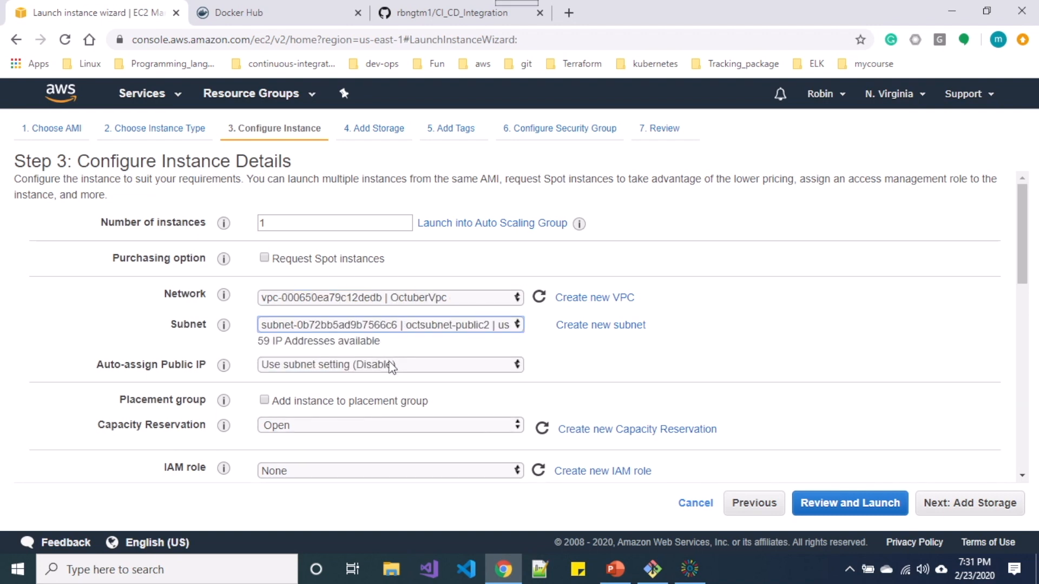
{"action": "left_click", "coordinate": [390, 365]}
{"action": "left_click", "coordinate": [382, 388]}
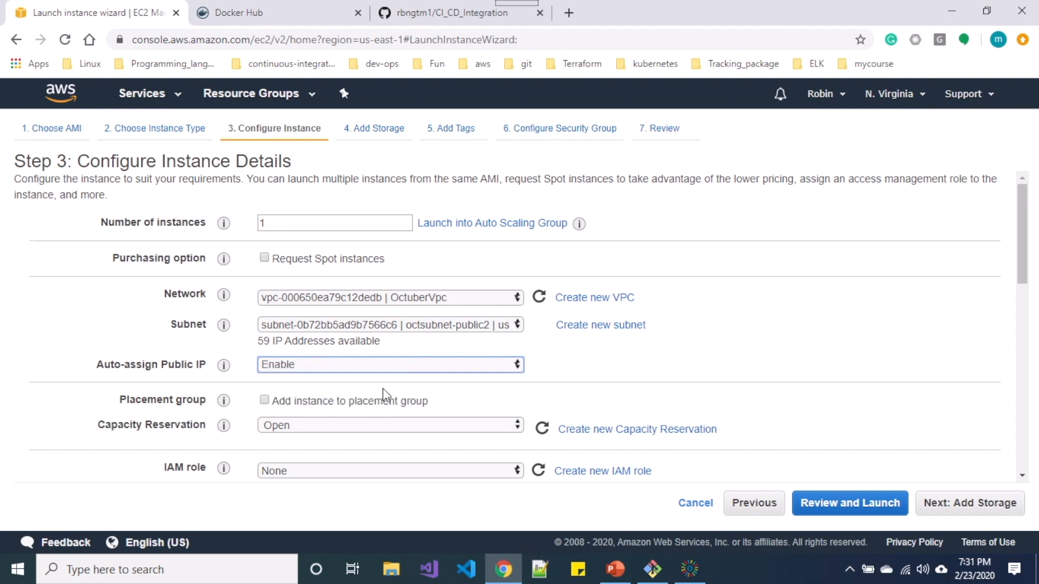
{"action": "scroll", "coordinate": [382, 388], "scroll_direction": "down", "scroll_amount": 1}
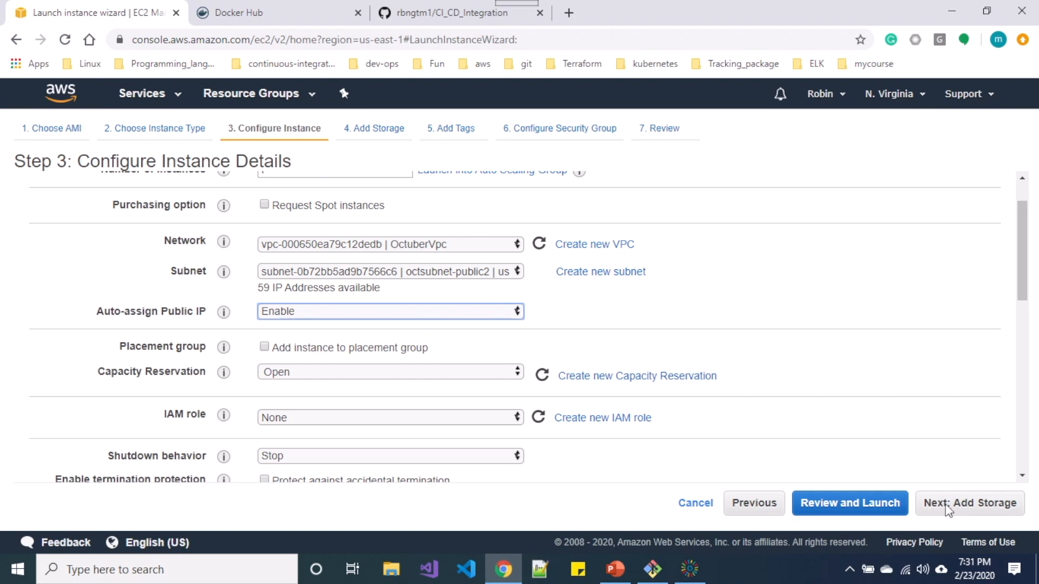
{"action": "left_click", "coordinate": [976, 501]}
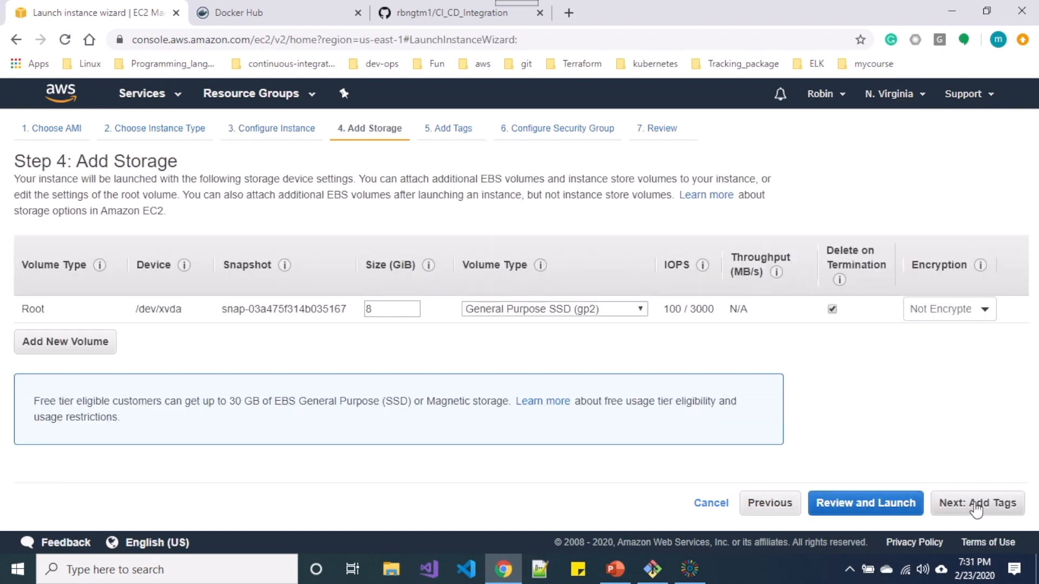
Change the root volume size from 8 to 12 GiB and continue to tags.
{"action": "double_click", "coordinate": [405, 309]}
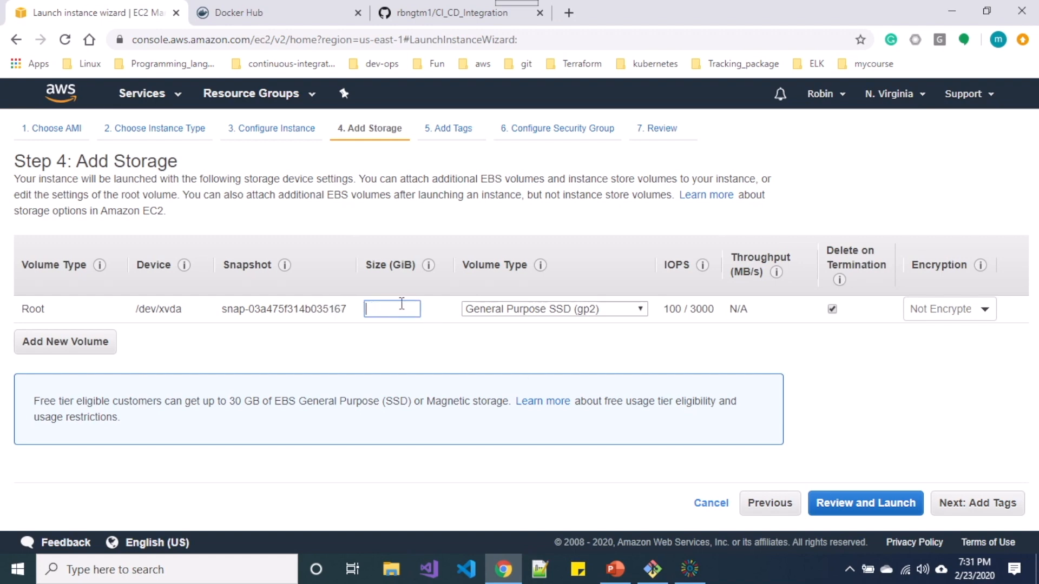
{"action": "type", "text": "12"}
{"action": "left_click", "coordinate": [995, 504]}
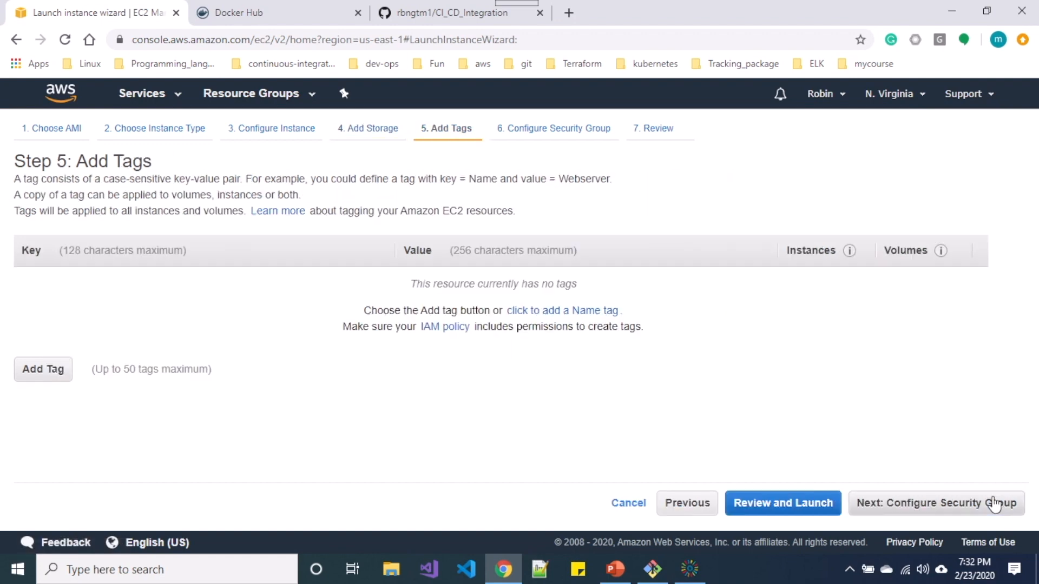
Add a Name tag with value jenkins-master and continue to the security group step.
{"action": "left_click", "coordinate": [50, 364]}
{"action": "type", "text": "Name"}
{"action": "key", "text": "Tab"}
{"action": "type", "text": "jenkins-master"}
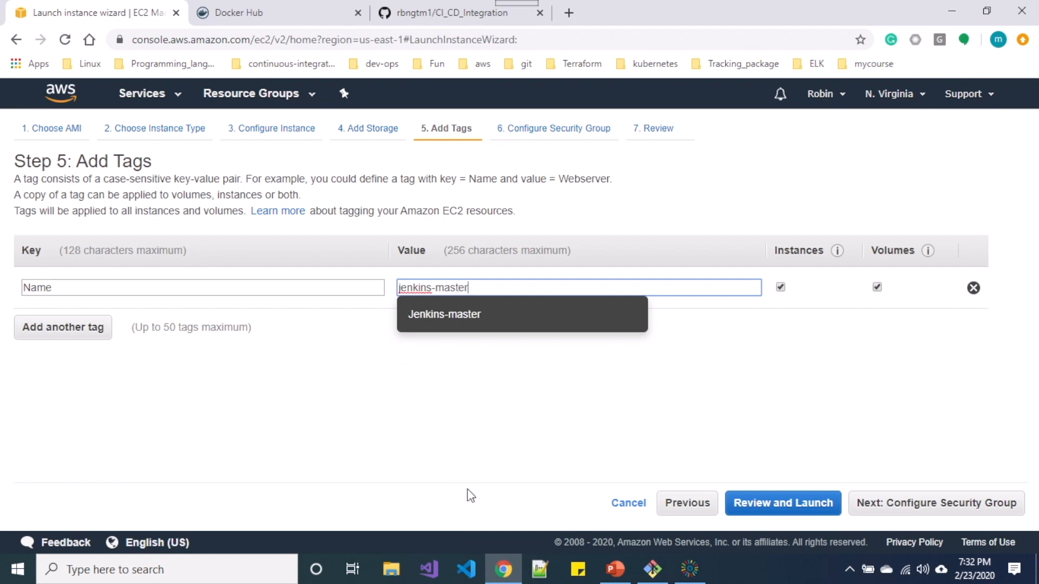
{"action": "left_click", "coordinate": [493, 470]}
{"action": "left_click", "coordinate": [918, 504]}
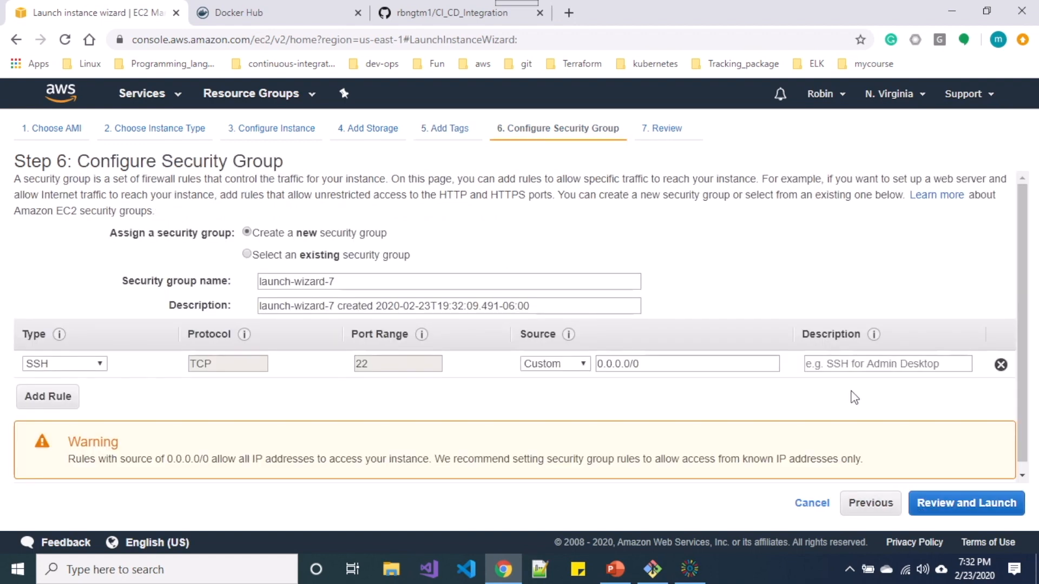
Select the existing default security group and check its inbound rules for ports 80, 8080 and 22.
{"action": "left_click", "coordinate": [302, 256]}
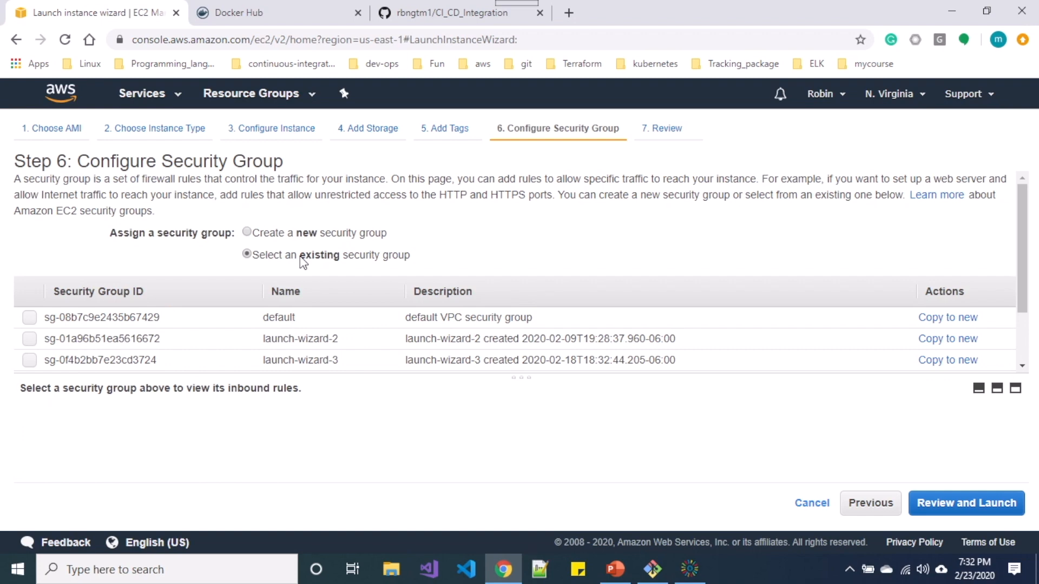
{"action": "left_click", "coordinate": [214, 324]}
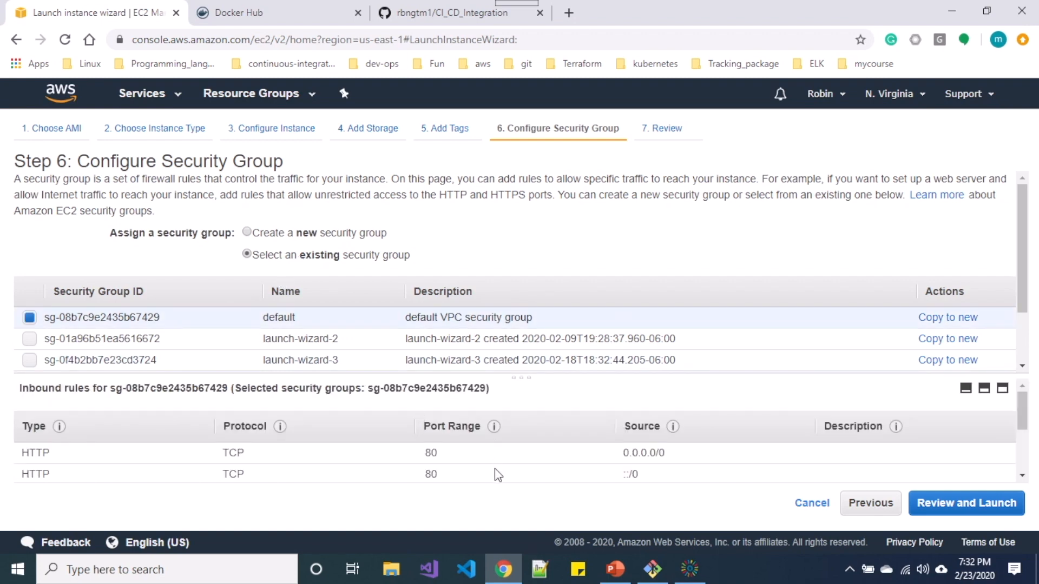
{"action": "scroll", "coordinate": [494, 468], "scroll_direction": "down", "scroll_amount": 3}
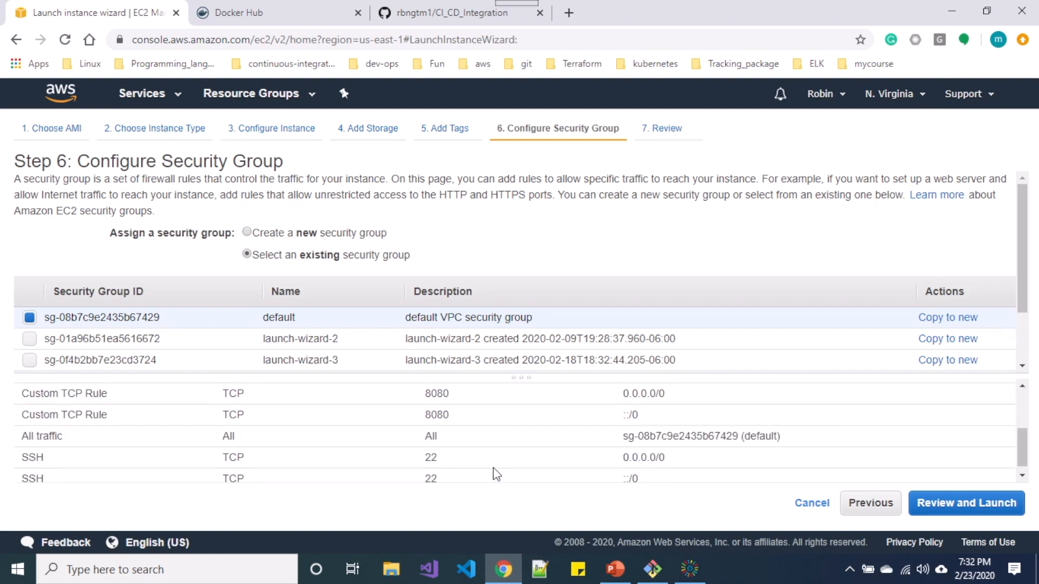
{"action": "scroll", "coordinate": [412, 446], "scroll_direction": "up", "scroll_amount": 2}
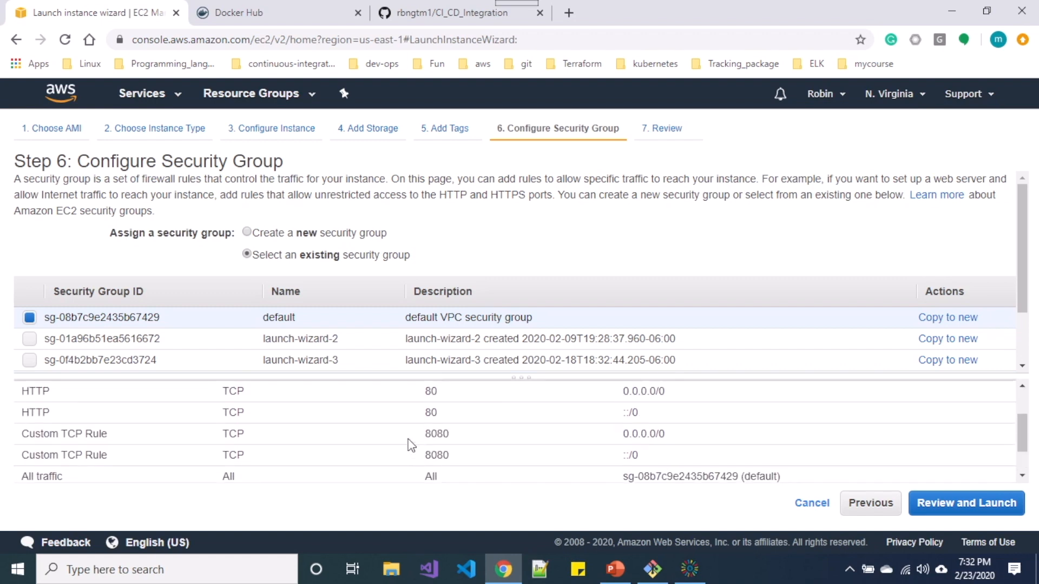
{"action": "scroll", "coordinate": [412, 444], "scroll_direction": "down", "scroll_amount": 1}
{"action": "scroll", "coordinate": [411, 444], "scroll_direction": "up", "scroll_amount": 3}
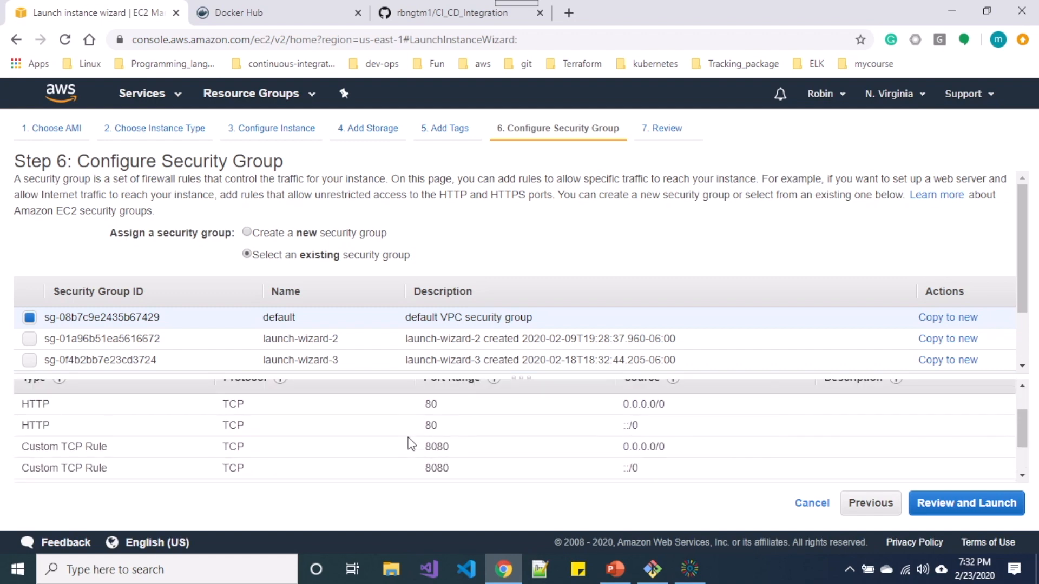
Launch the instance with the gitbash-key key pair, acknowledging the private key file.
{"action": "left_click", "coordinate": [933, 506]}
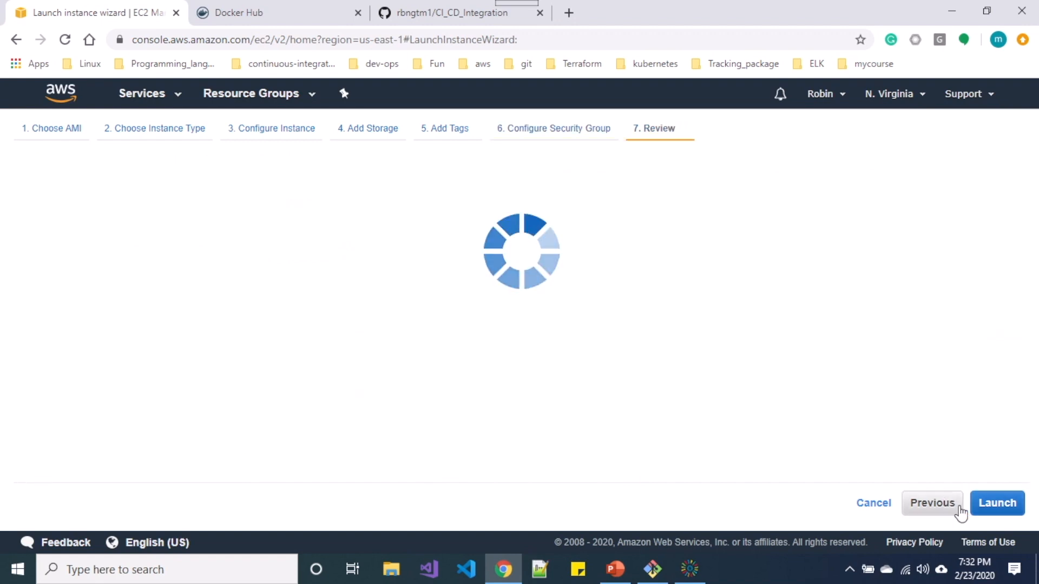
{"action": "left_click", "coordinate": [978, 509]}
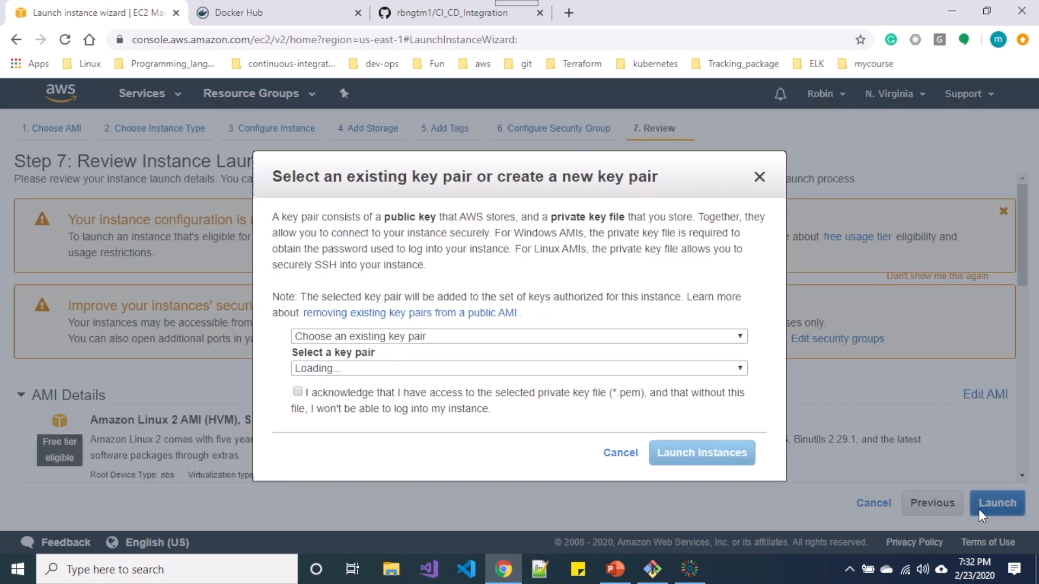
{"action": "left_click", "coordinate": [467, 370]}
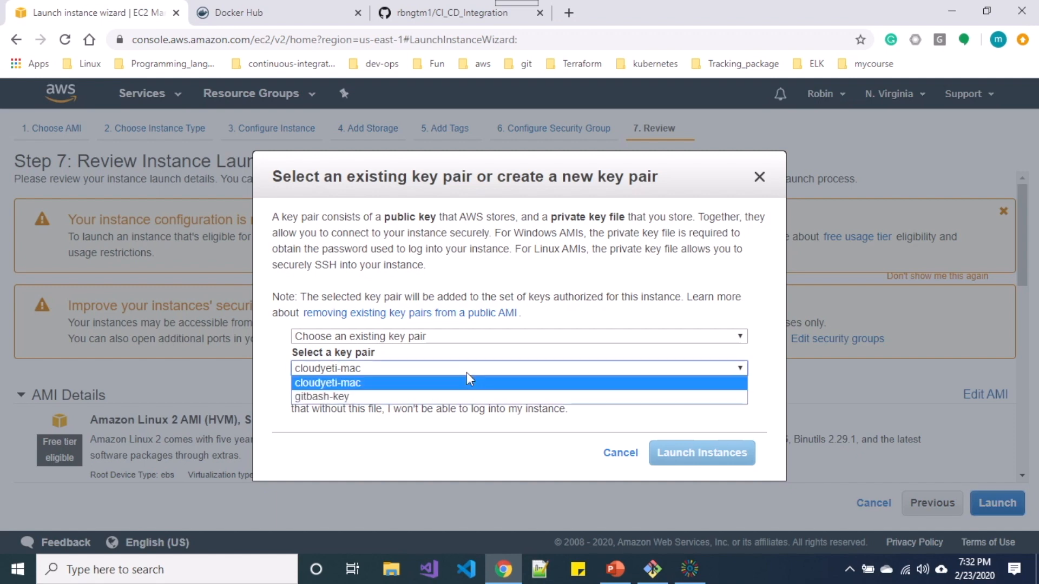
{"action": "left_click", "coordinate": [430, 401]}
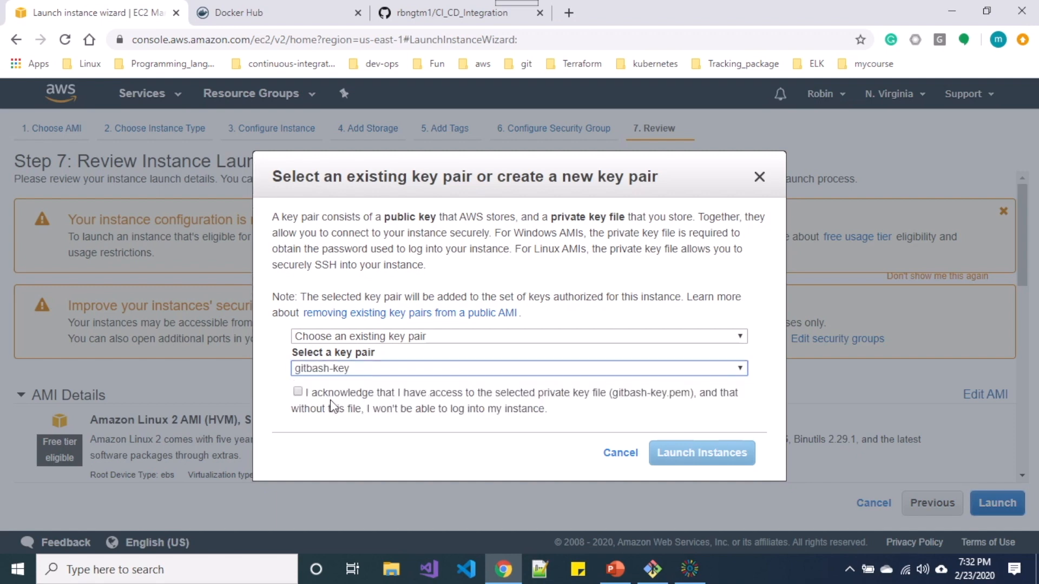
{"action": "left_click", "coordinate": [297, 393]}
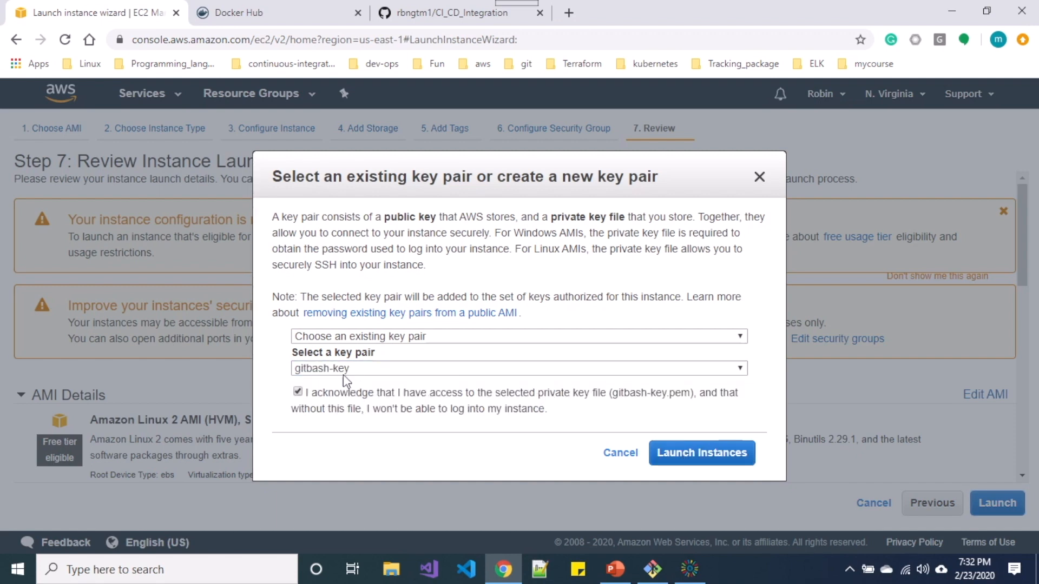
{"action": "left_click", "coordinate": [704, 454]}
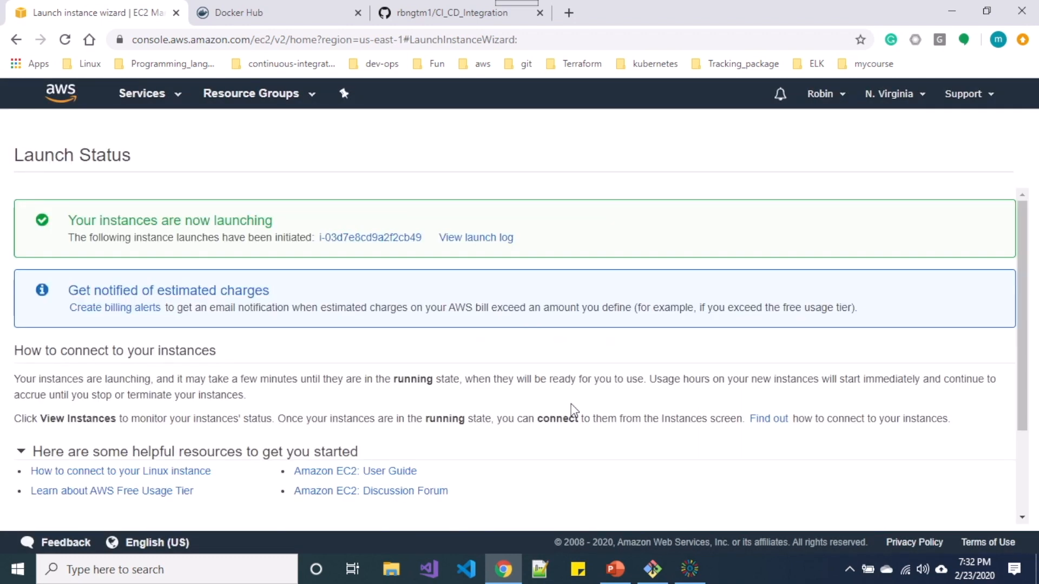
View the instances list showing jenkins-master as pending.
{"action": "scroll", "coordinate": [572, 409], "scroll_direction": "down", "scroll_amount": 3}
{"action": "left_click", "coordinate": [965, 511]}
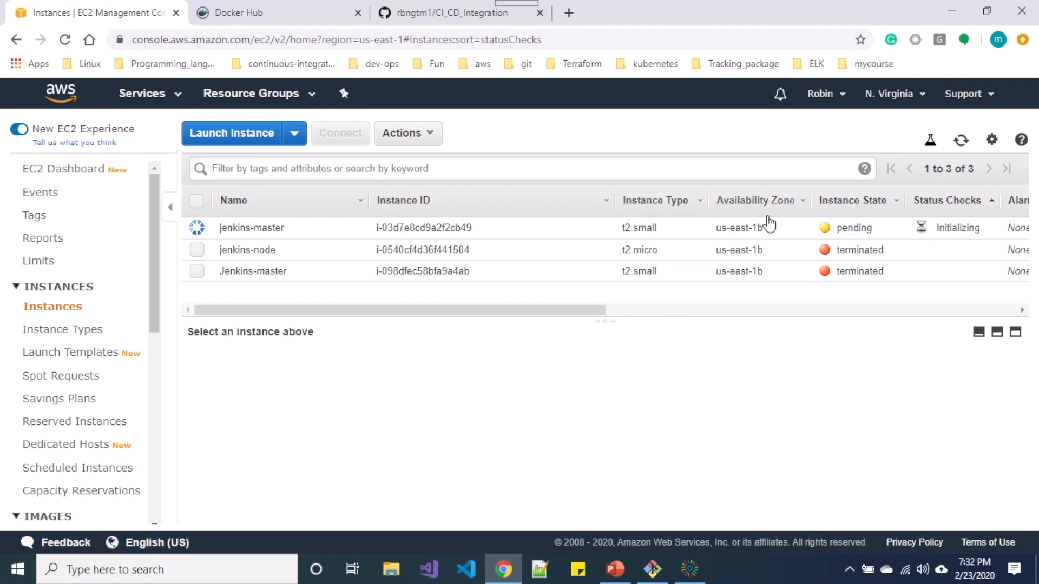
{"action": "left_click", "coordinate": [412, 10]}
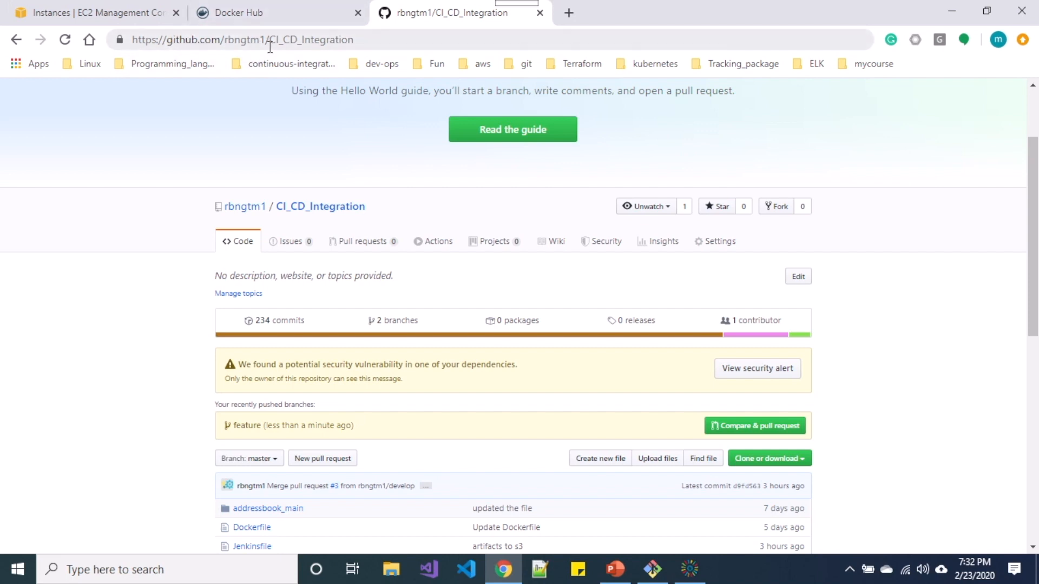
Copy the CI_CD_Integration HTTPS clone URL and launch Git Bash from the taskbar.
{"action": "scroll", "coordinate": [257, 133], "scroll_direction": "up", "scroll_amount": 2}
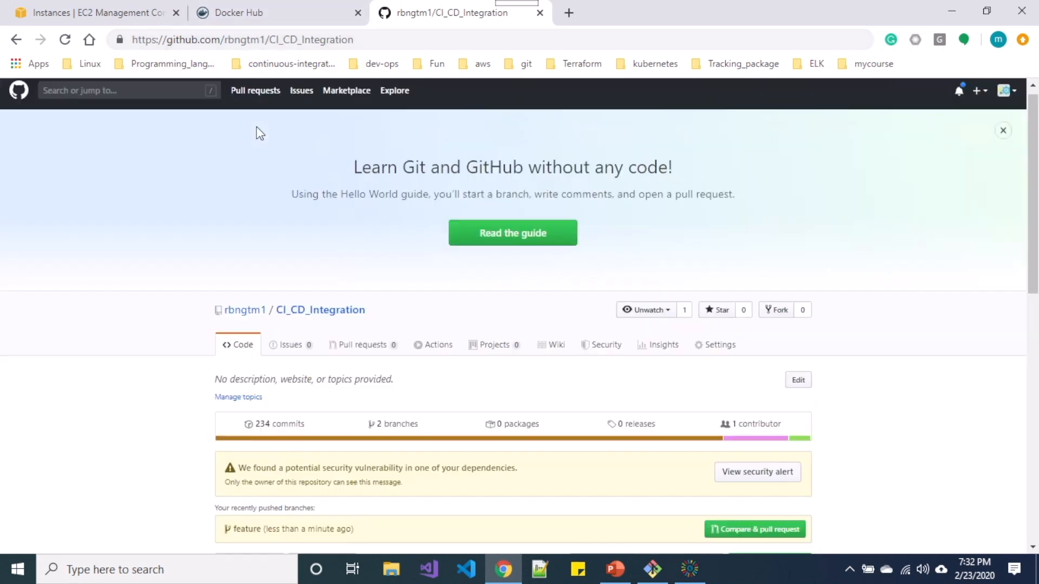
{"action": "left_click_drag", "start_coordinate": [364, 41], "coordinate": [120, 46]}
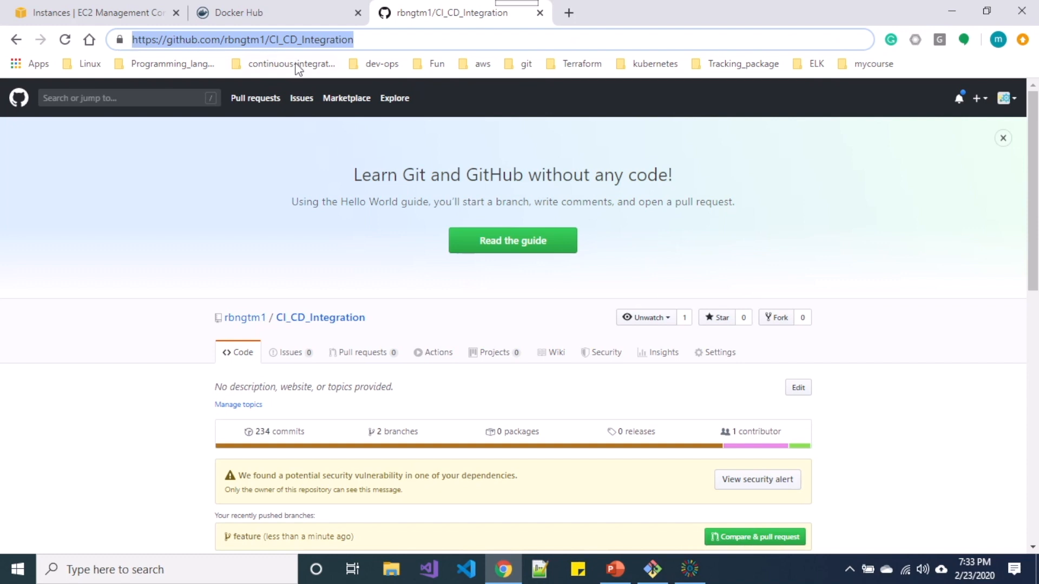
{"action": "scroll", "coordinate": [327, 240], "scroll_direction": "down", "scroll_amount": 2}
{"action": "scroll", "coordinate": [326, 240], "scroll_direction": "down", "scroll_amount": 2}
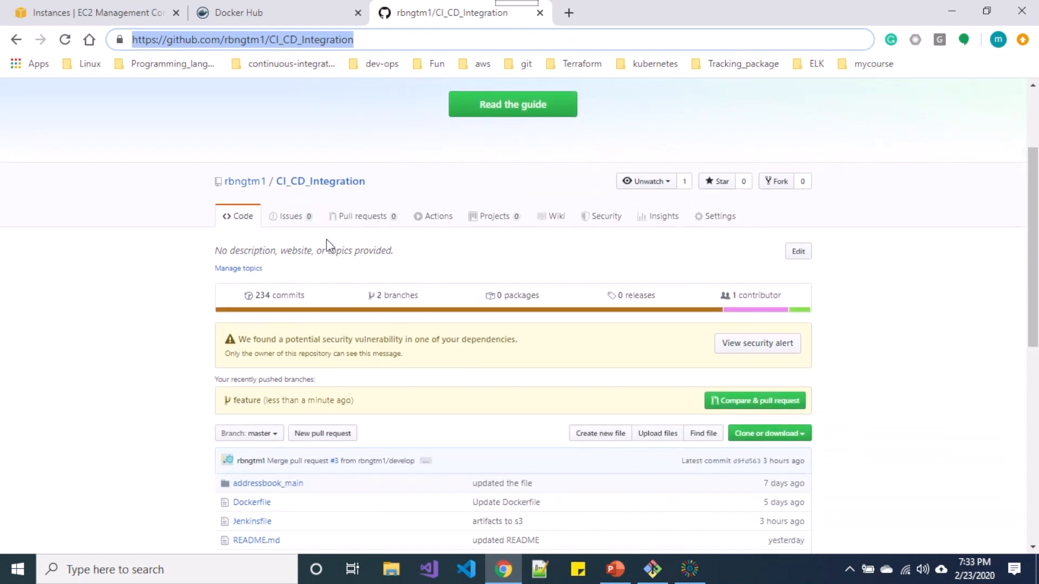
{"action": "scroll", "coordinate": [327, 240], "scroll_direction": "down", "scroll_amount": 2}
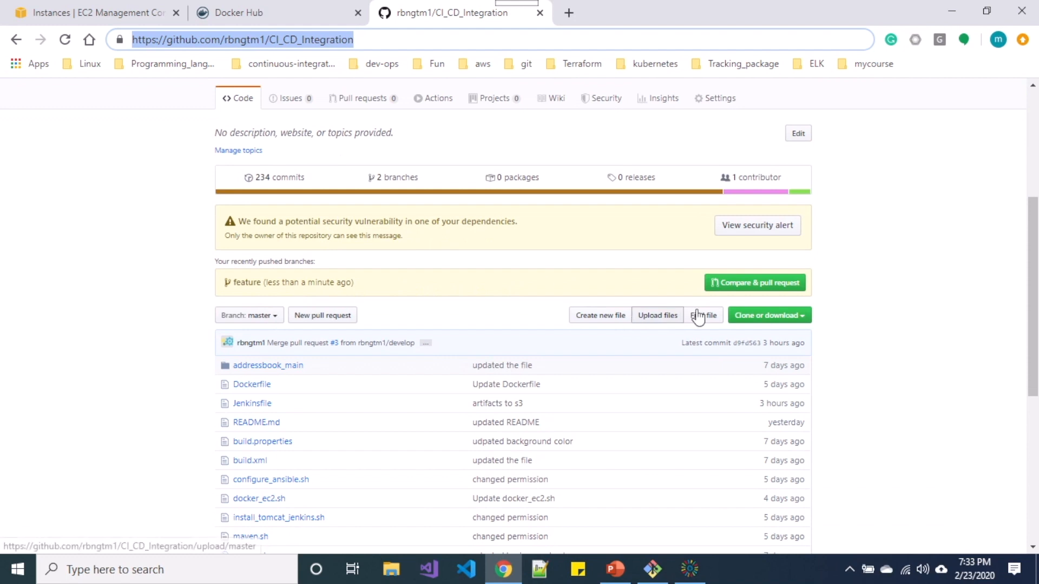
{"action": "left_click", "coordinate": [747, 320]}
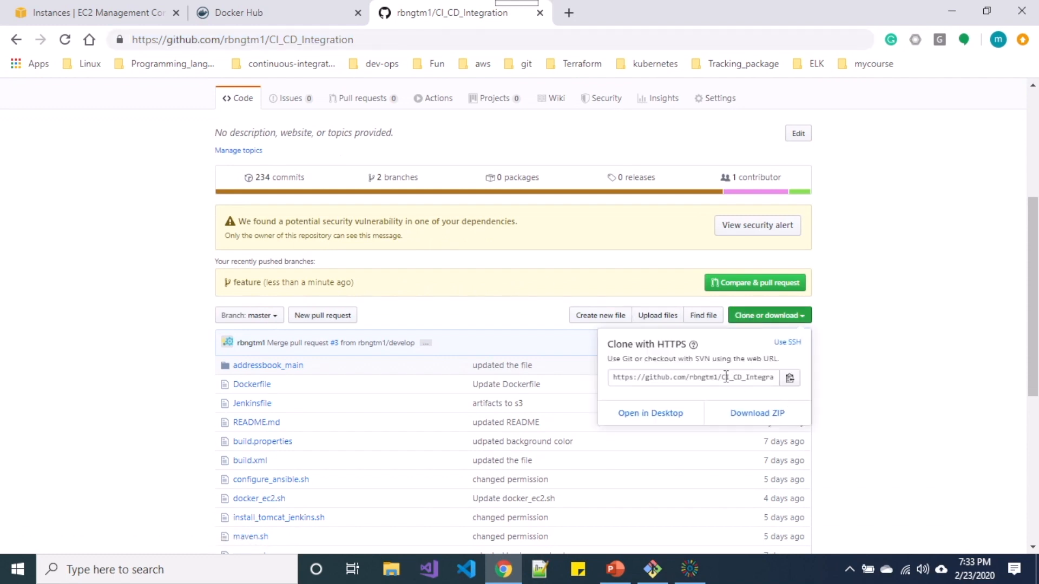
{"action": "left_click", "coordinate": [725, 377]}
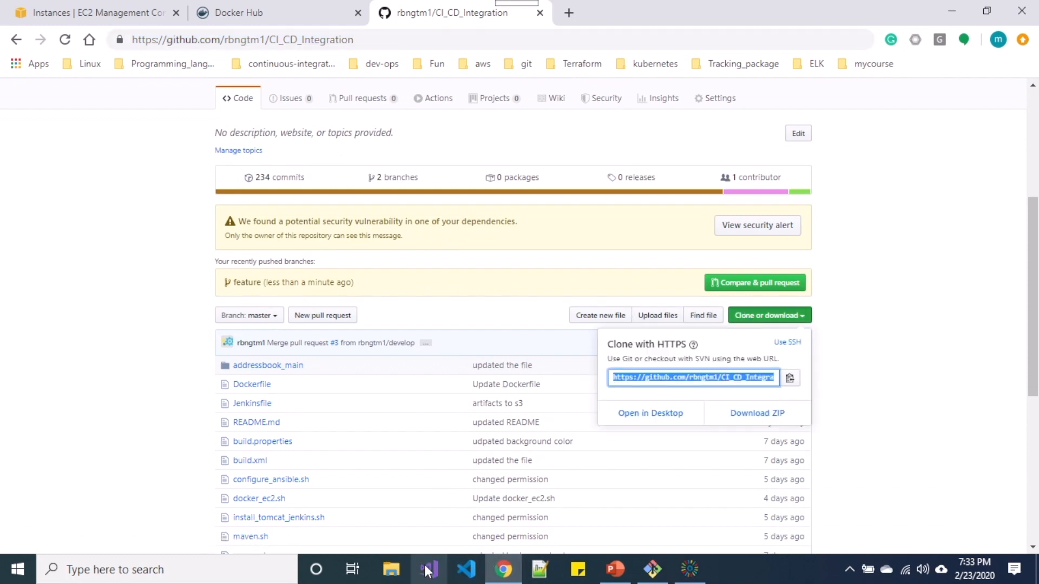
{"action": "left_click", "coordinate": [658, 571]}
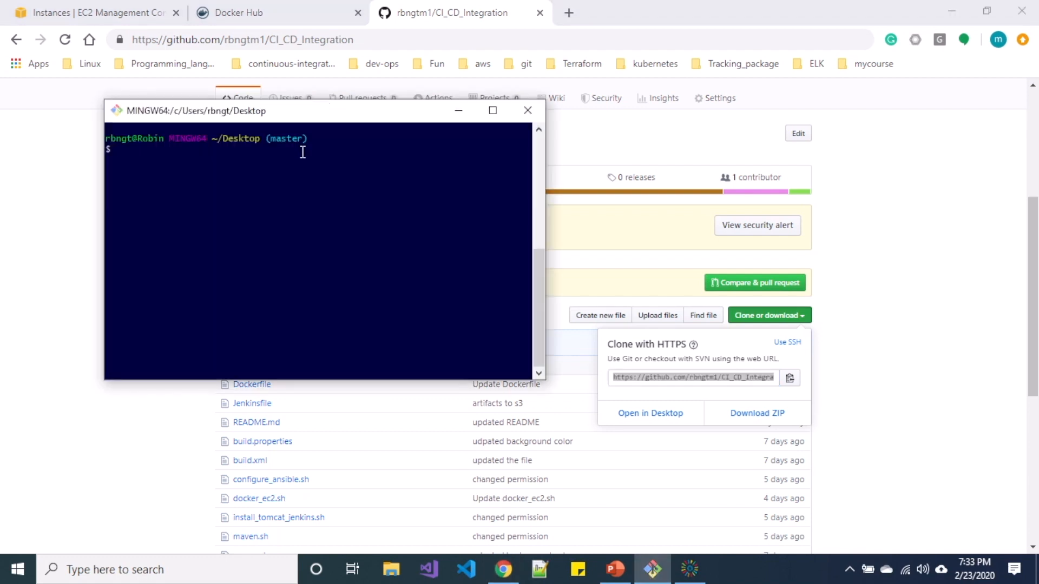
Run git clone with the copied URL on the Desktop and confirm the CI_CD_Integration folder with ls.
{"action": "type", "text": "git clone"}
{"action": "type", "text": "https://github.com/rbngtm1/CI_CD_Integration.git"}
{"action": "key", "text": "Return"}
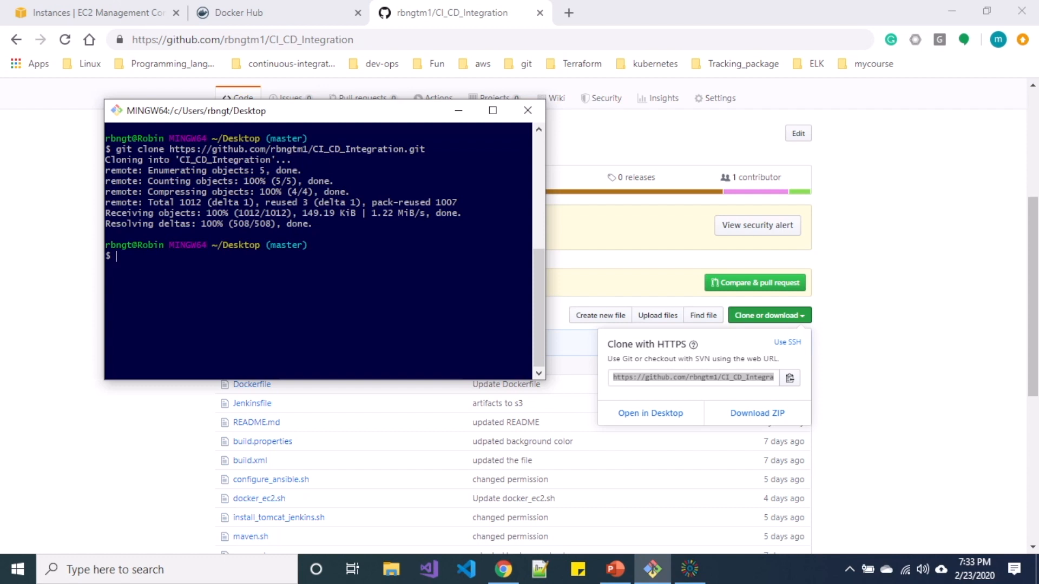
{"action": "type", "text": "ls"}
{"action": "key", "text": "Return"}
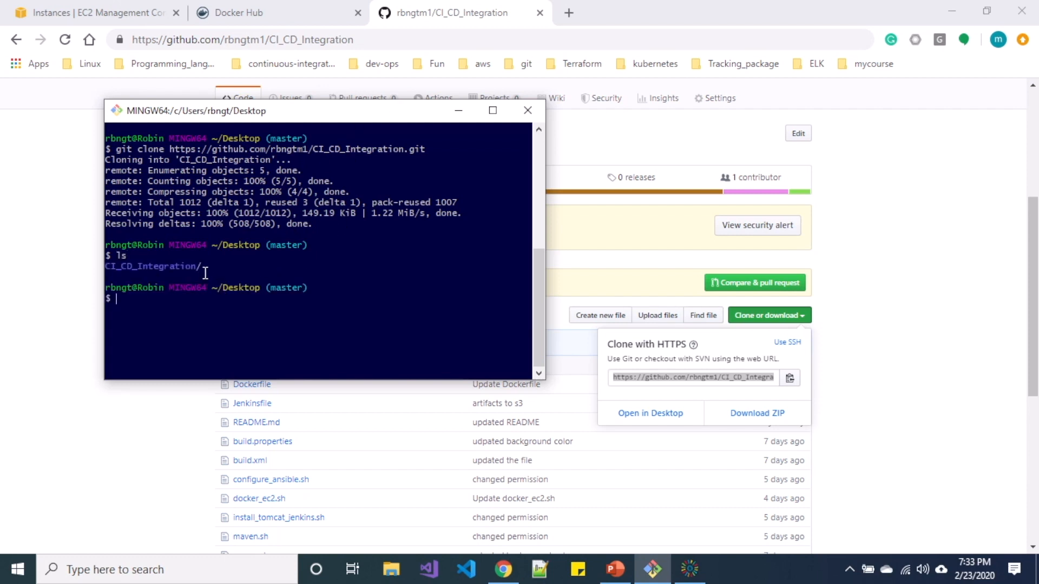
{"action": "left_click_drag", "start_coordinate": [204, 268], "coordinate": [106, 265]}
{"action": "left_click", "coordinate": [189, 298]}
Start a second Git Bash window from Windows search and move it to the right.
{"action": "left_click", "coordinate": [254, 579]}
{"action": "type", "text": "bash"}
{"action": "key", "text": "Return"}
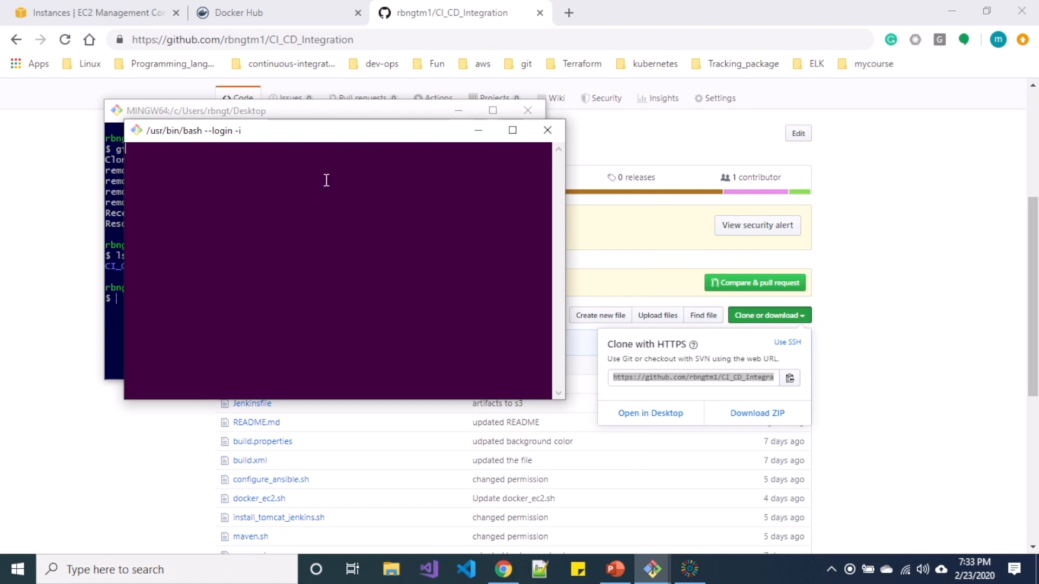
{"action": "left_click_drag", "start_coordinate": [328, 143], "coordinate": [735, 163]}
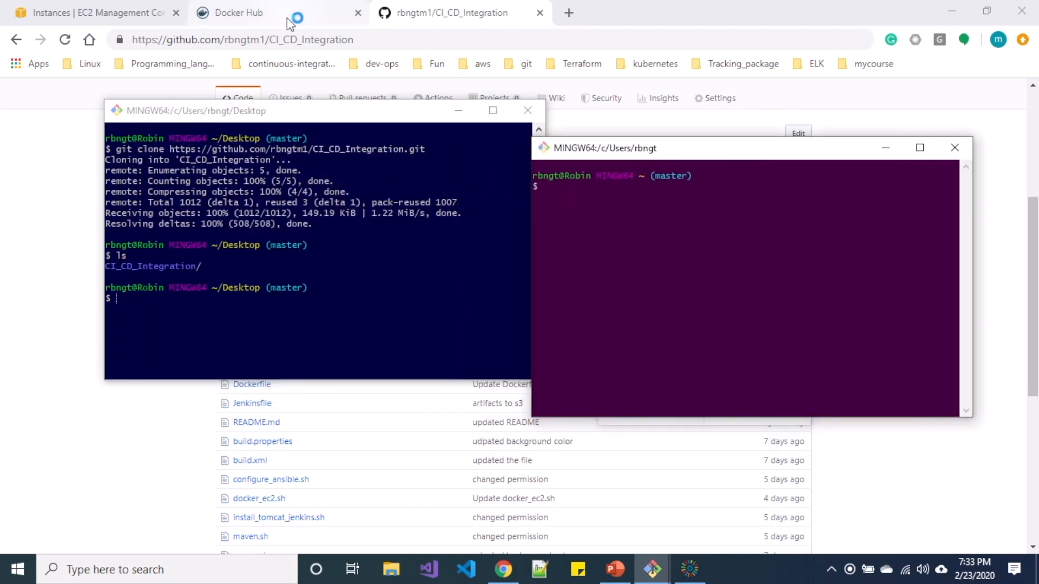
Copy jenkins-master's public IP 3.208.71.231 from the EC2 instances list.
{"action": "left_click", "coordinate": [153, 15]}
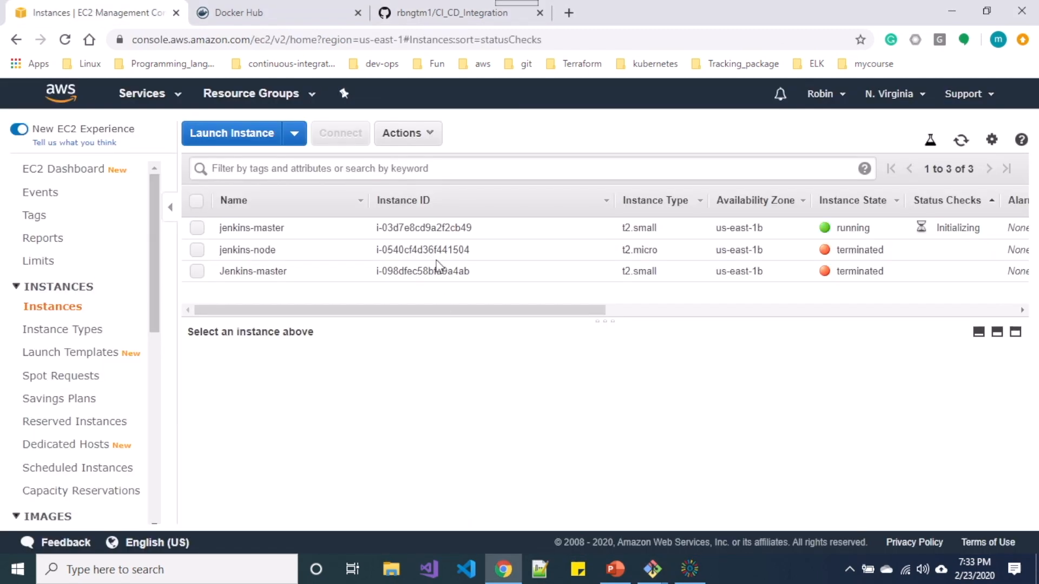
{"action": "left_click", "coordinate": [417, 227]}
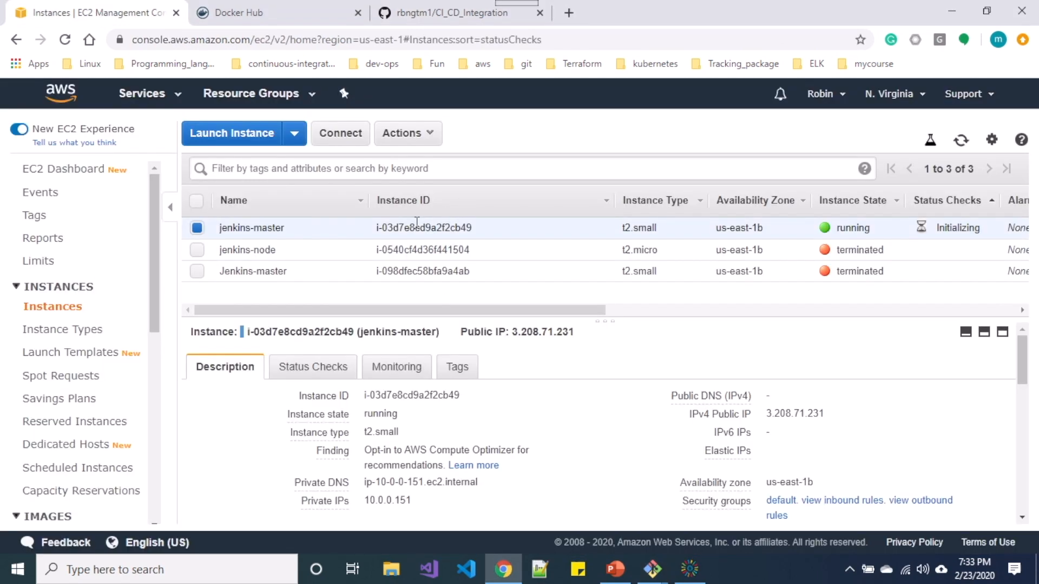
{"action": "mouse_move", "coordinate": [838, 417]}
{"action": "left_click", "coordinate": [838, 418]}
{"action": "key", "text": "alt+Tab"}
{"action": "left_click", "coordinate": [788, 236]}
{"action": "type", "text": "s"}
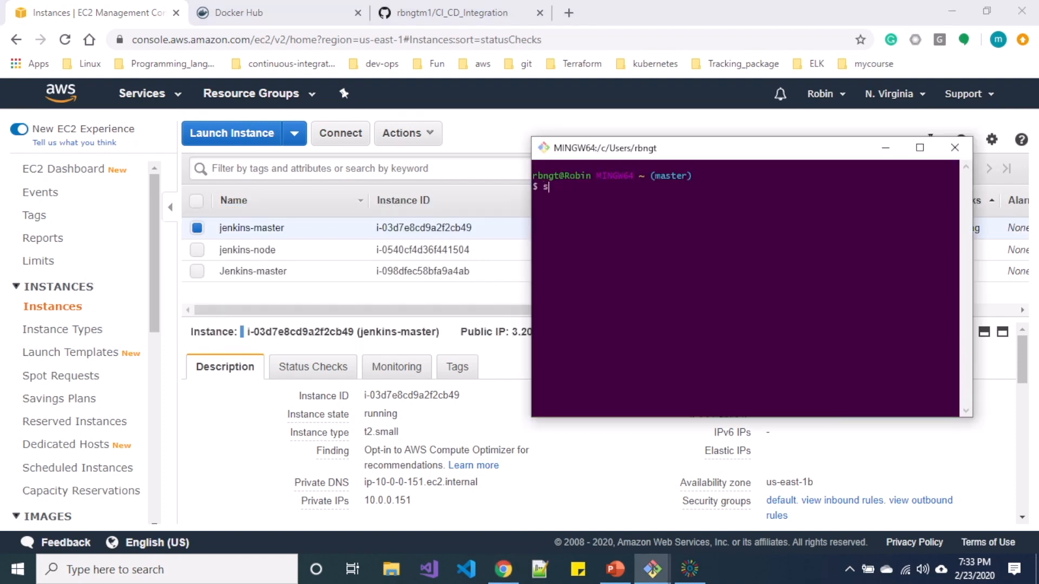
{"action": "type", "text": "sh ec2-user@"}
{"action": "key", "text": "shift+Insert"}
{"action": "type", "text": "yes"}
{"action": "key", "text": "Return"}
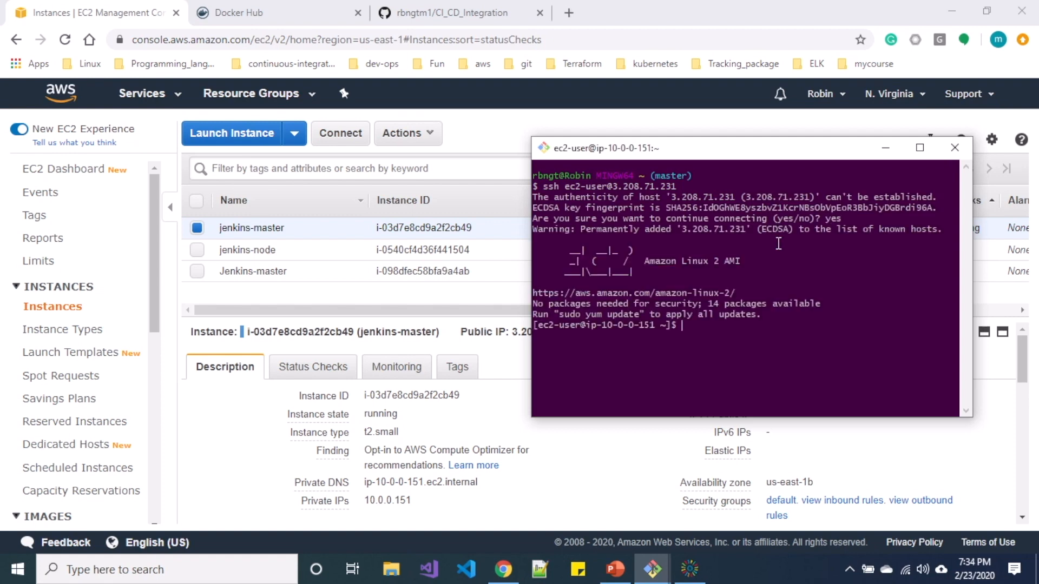
Clear the terminal and change into the /opt directory.
{"action": "type", "text": "clear"}
{"action": "key", "text": "Return"}
{"action": "key", "text": "Return"}
{"action": "key", "text": "Return"}
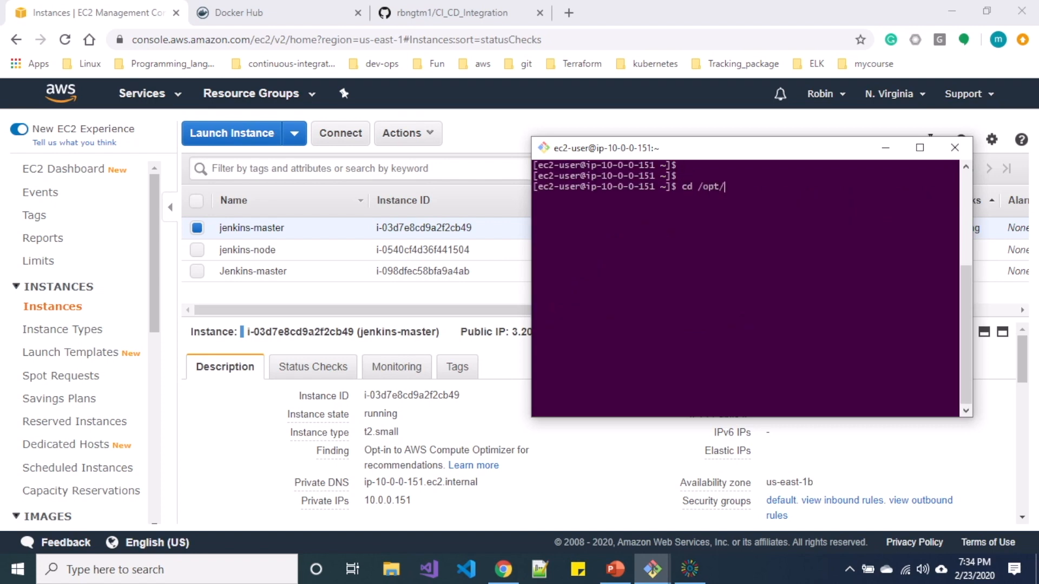
{"action": "type", "text": "cd /opt/"}
{"action": "key", "text": "Return"}
{"action": "type", "text": "git clone"}
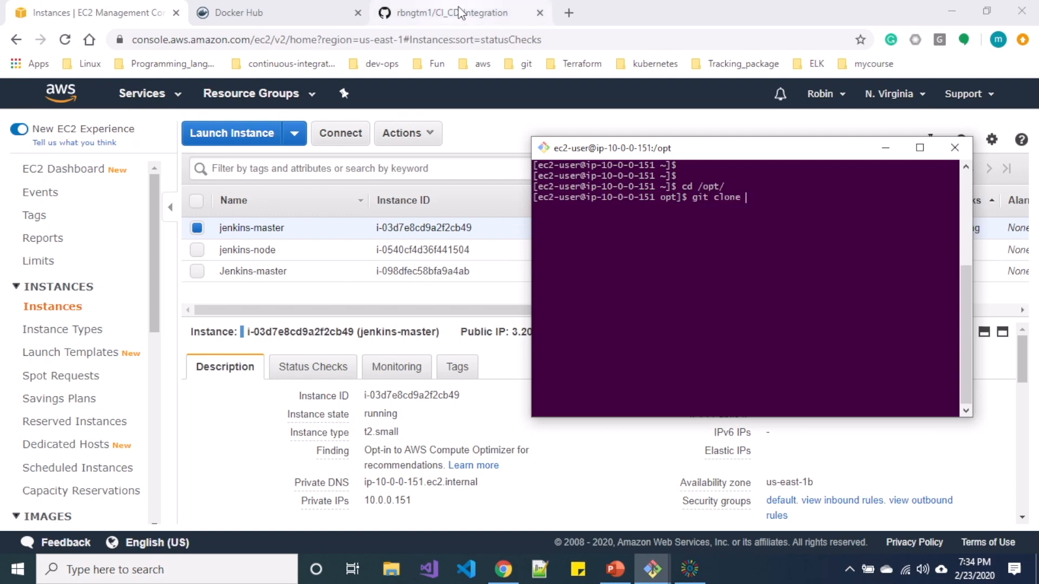
{"action": "left_click", "coordinate": [460, 13]}
Copy the repository clone URL and run git clone with it on the server.
{"action": "triple_click", "coordinate": [667, 377]}
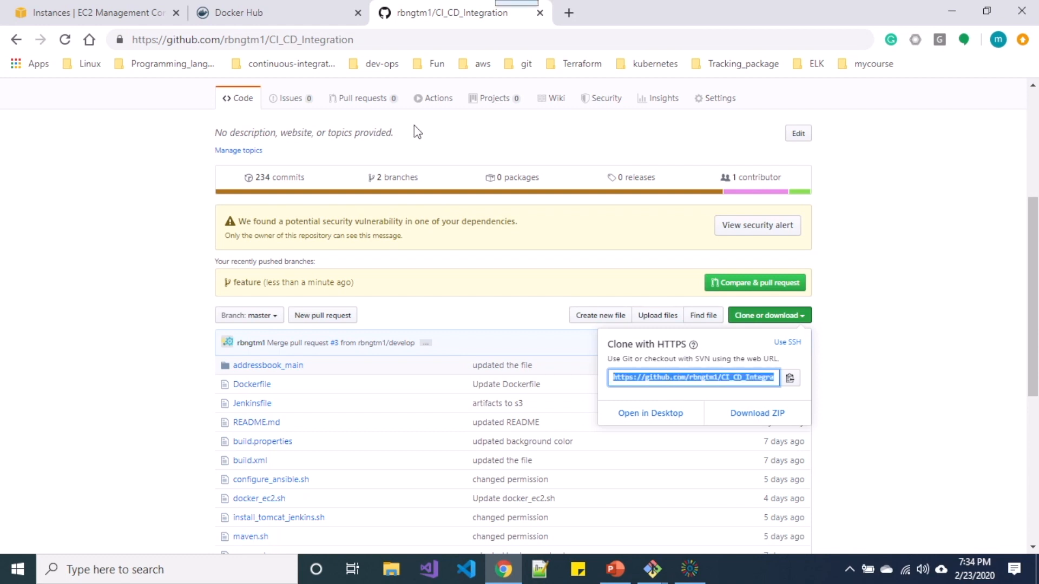
{"action": "key", "text": "alt+Tab"}
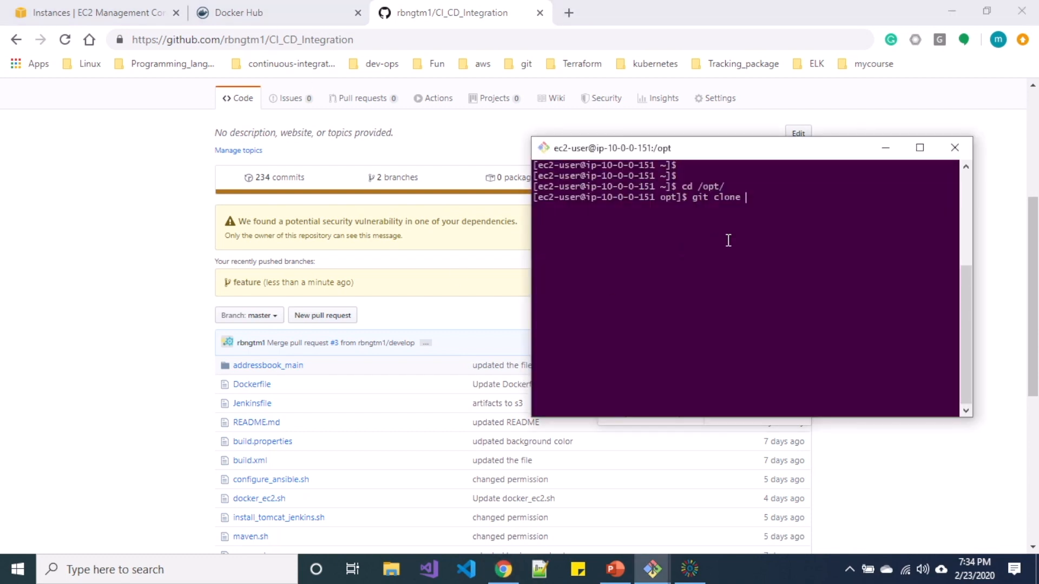
{"action": "key", "text": "shift+Insert"}
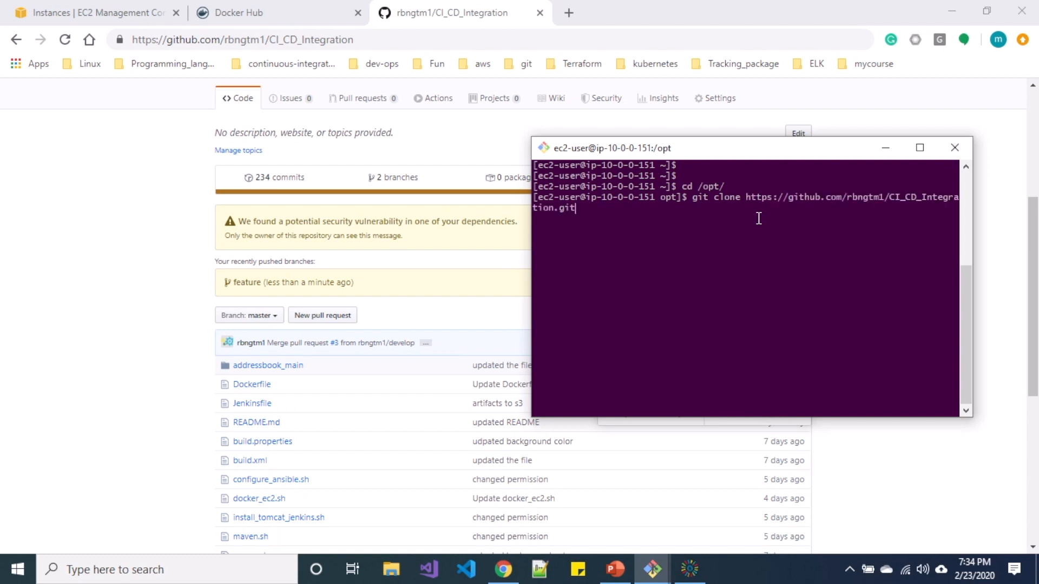
{"action": "key", "text": "Return"}
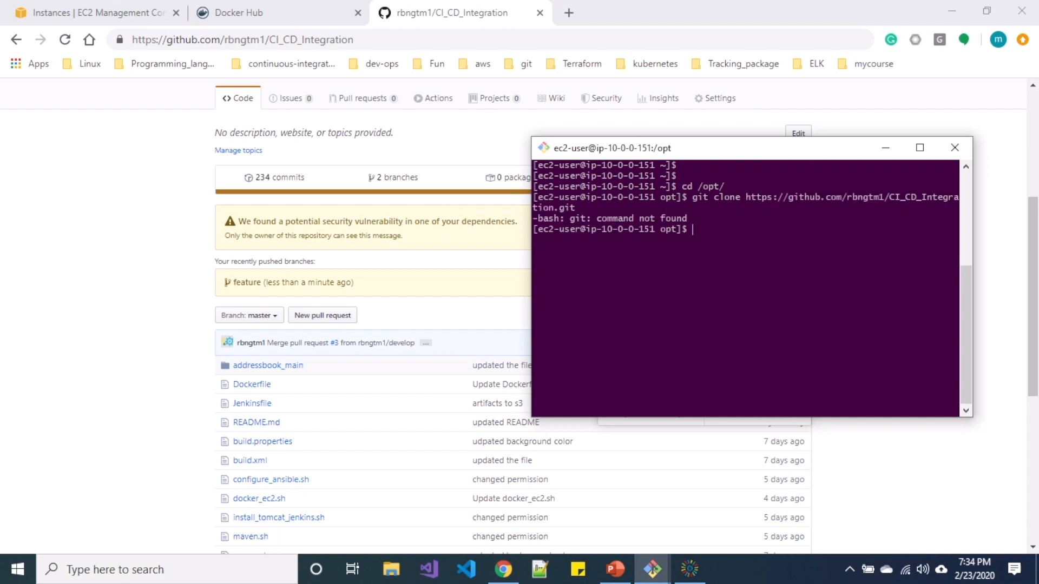
Install Git with sudo yum install and verify it with git --version.
{"action": "type", "text": "sudo yum insta"}
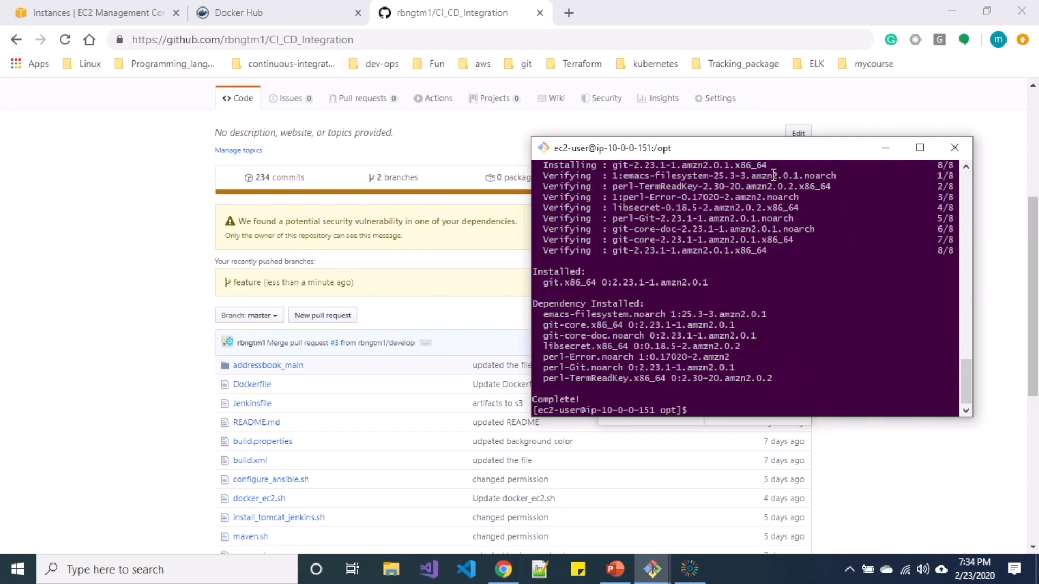
{"action": "type", "text": "ls"}
{"action": "key", "text": "Return"}
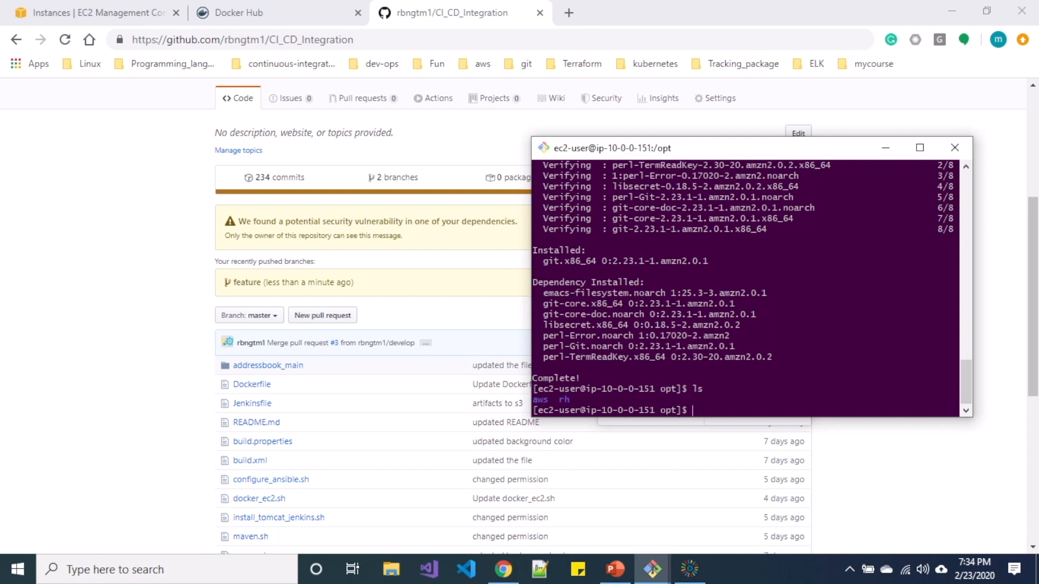
{"action": "type", "text": "git --version"}
{"action": "key", "text": "Return"}
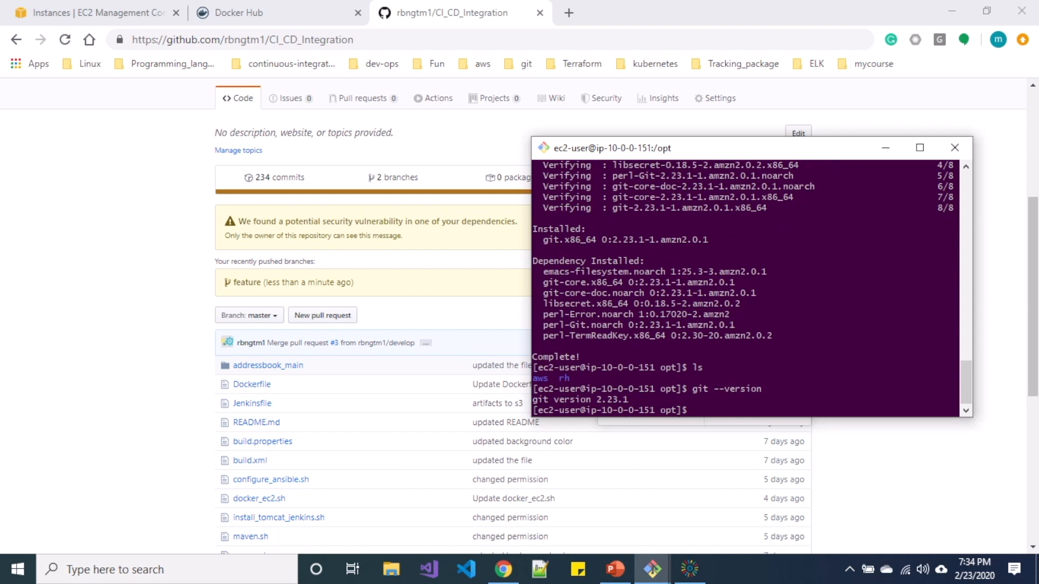
Rerun the git clone with sudo and list /opt to confirm CI_CD_Integration.
{"action": "key", "text": "Up"}
{"action": "key", "text": "Up"}
{"action": "key", "text": "Up"}
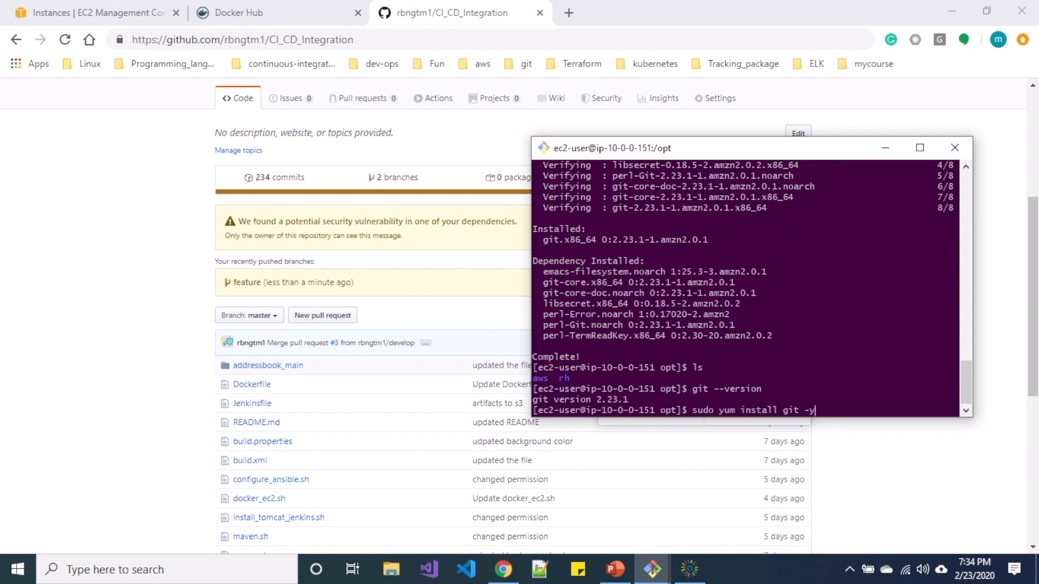
{"action": "key", "text": "Up"}
{"action": "key", "text": "Return"}
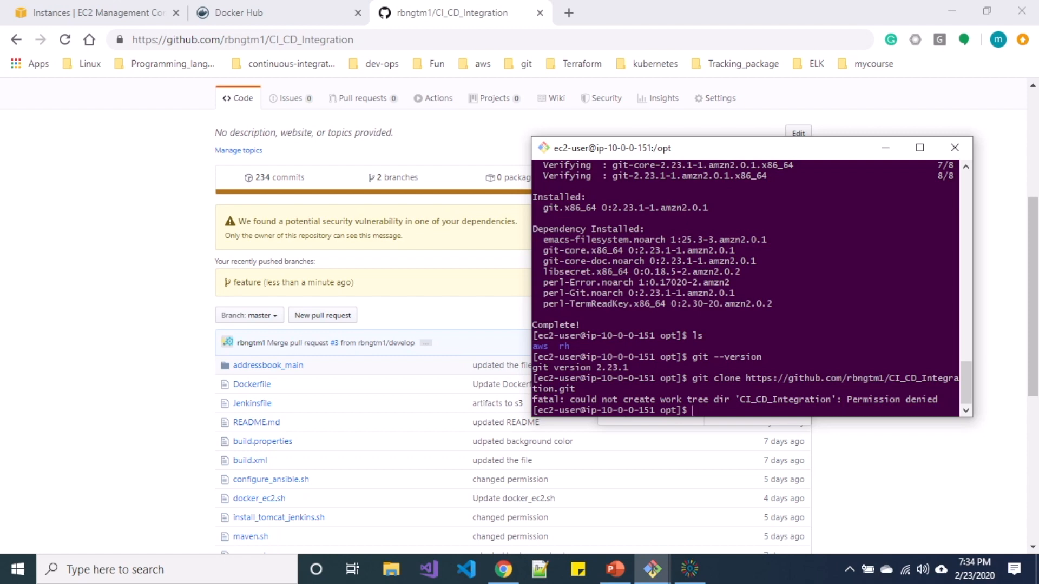
{"action": "type", "text": "sudo !!"}
{"action": "key", "text": "Return"}
{"action": "type", "text": "ls"}
{"action": "key", "text": "Return"}
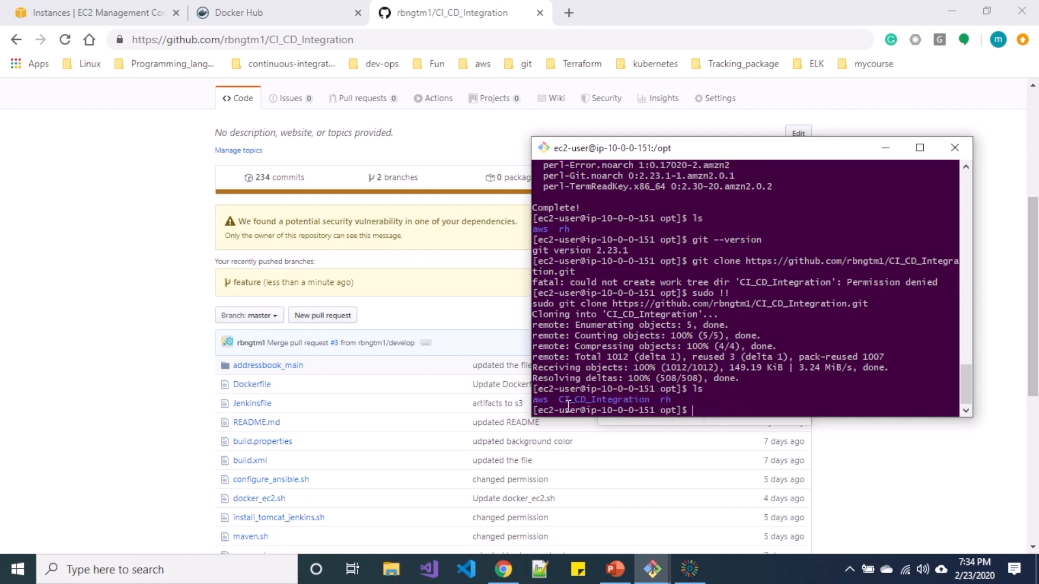
Enter the CI_CD_Integration folder and list its files.
{"action": "left_click_drag", "start_coordinate": [555, 400], "coordinate": [660, 399]}
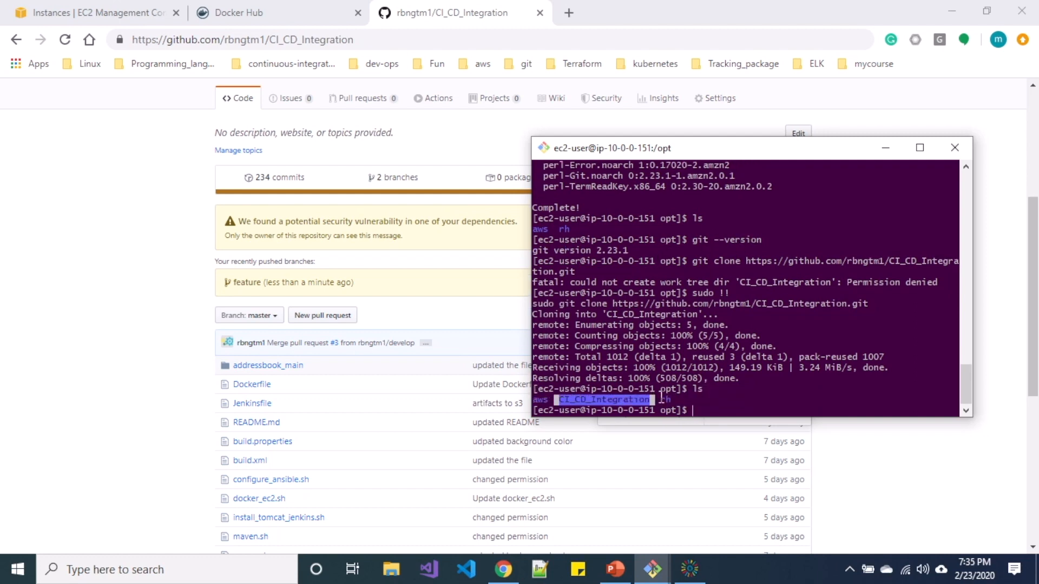
{"action": "type", "text": "cd CI"}
{"action": "key", "text": "Tab"}
{"action": "key", "text": "Return"}
{"action": "type", "text": "ls"}
{"action": "key", "text": "Return"}
{"action": "type", "text": "./"}
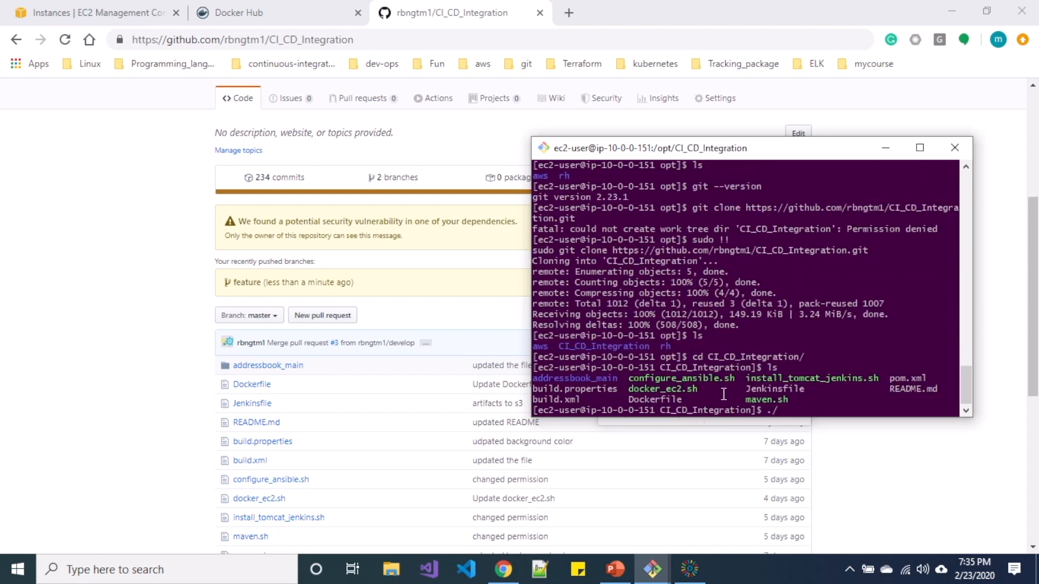
Run ./install_tomcat_jenkins.sh on the server and wait for the install to complete.
{"action": "left_click_drag", "start_coordinate": [743, 378], "coordinate": [879, 379]}
{"action": "left_click", "coordinate": [842, 412]}
{"action": "type", "text": "i"}
{"action": "key", "text": "Tab"}
{"action": "key", "text": "Return"}
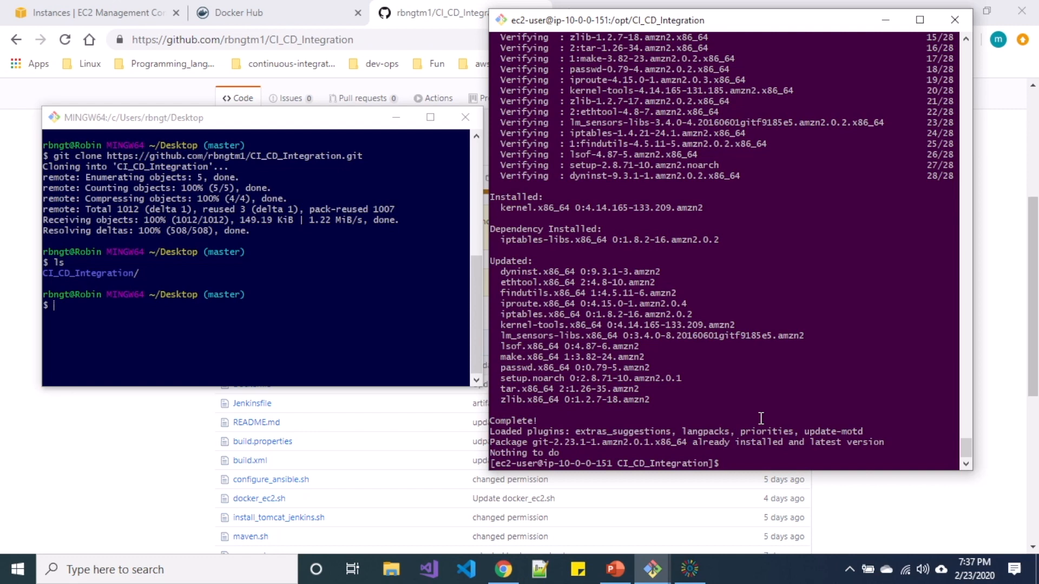
{"action": "type", "text": "sudo systemctl statu"}
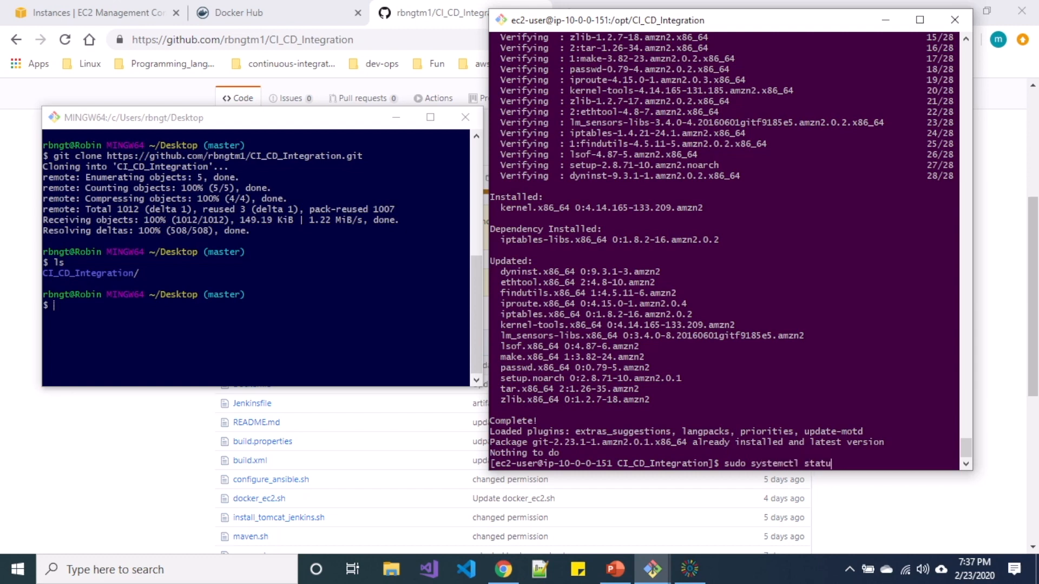
{"action": "type", "text": "s tom"}
Check the tomcat.service status, then switch to a root shell with sudo su -.
{"action": "key", "text": "Tab"}
{"action": "key", "text": "Return"}
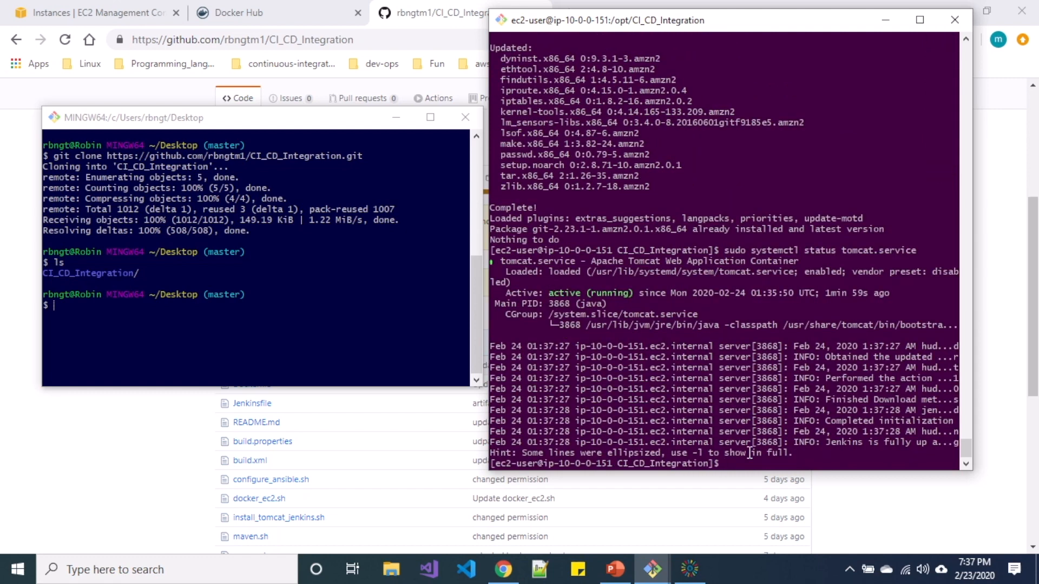
{"action": "type", "text": "sudo su -"}
{"action": "key", "text": "Return"}
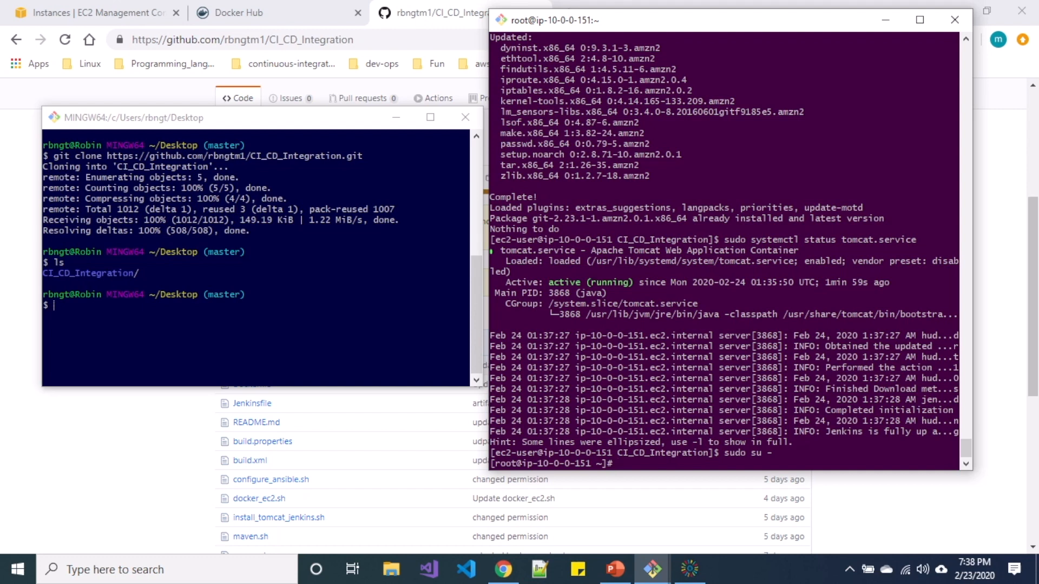
List the log files in /var/log/tomcat with details, newest last.
{"action": "type", "text": "cd /var/log/tomcat"}
{"action": "key", "text": "Return"}
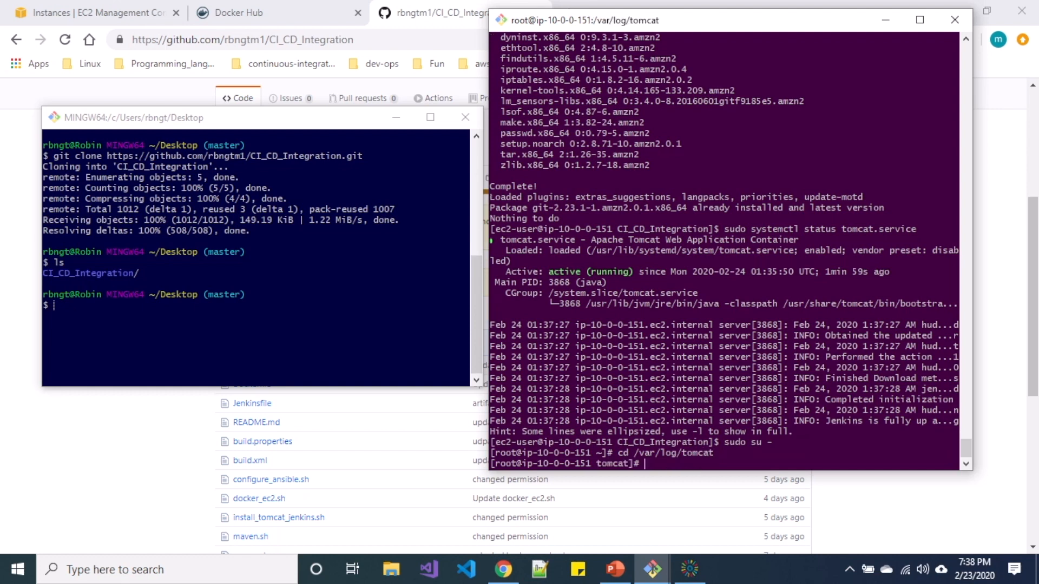
{"action": "type", "text": "ls"}
{"action": "key", "text": "Return"}
{"action": "type", "text": "ls -lart"}
{"action": "key", "text": "Return"}
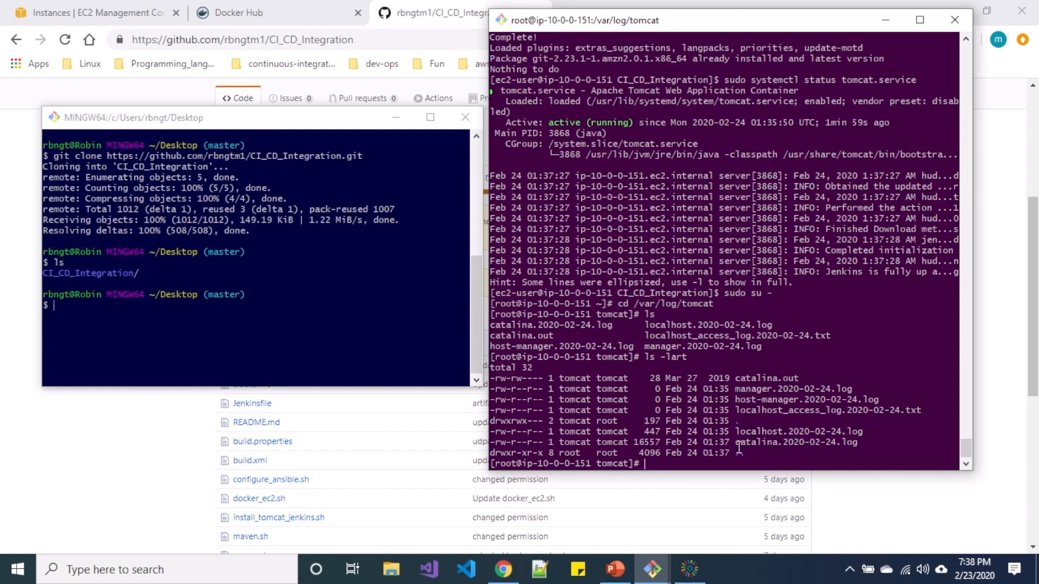
Follow /var/log/tomcat/catalina.2020-02-24.log with tail -f to confirm Jenkins is fully up.
{"action": "left_click_drag", "start_coordinate": [737, 447], "coordinate": [856, 441]}
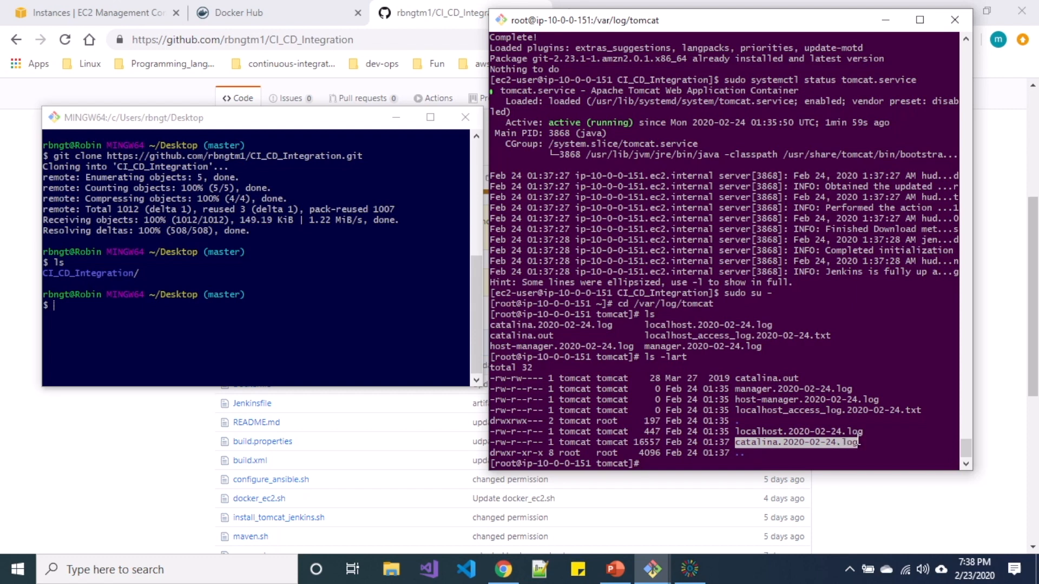
{"action": "type", "text": "C"}
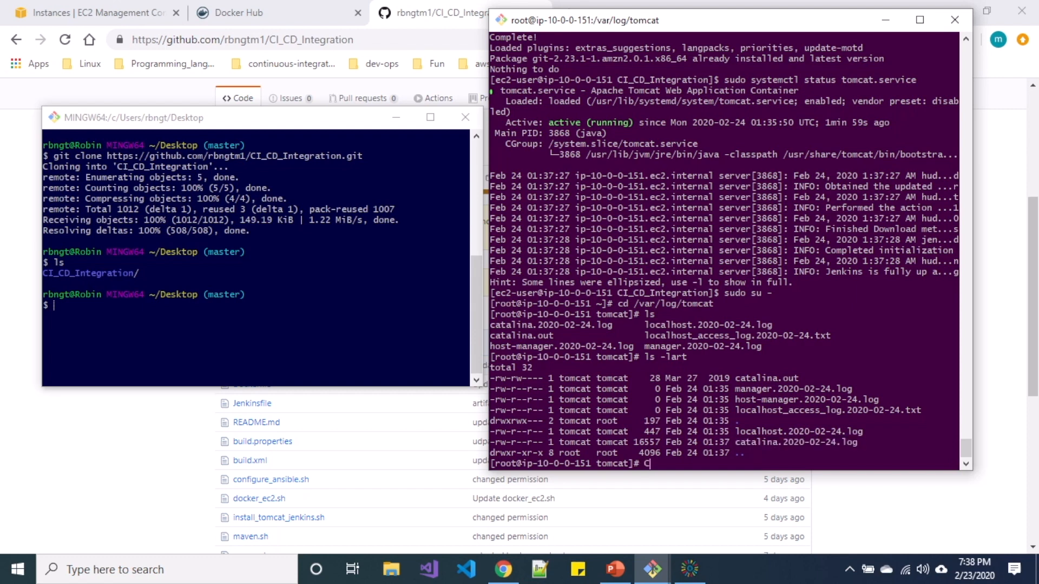
{"action": "key", "text": "BackSpace"}
{"action": "type", "text": "tail -f /var/log/tomcat/"}
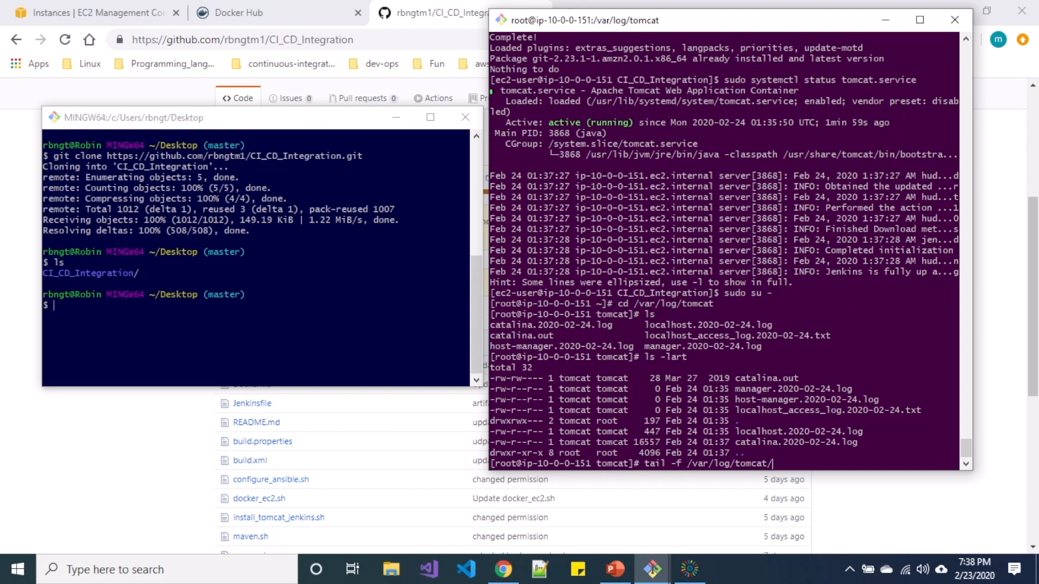
{"action": "type", "text": "catalina.2020-02-24.log"}
{"action": "key", "text": "Return"}
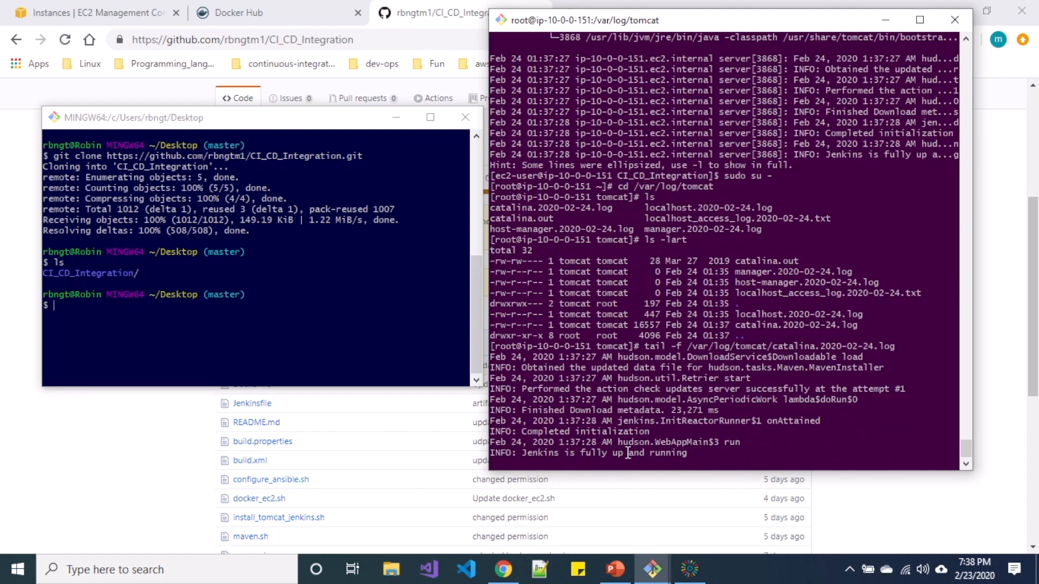
Copy the jenkins-master public IP from EC2 and load 3.208.71.231:8080/jenkins in a new tab.
{"action": "left_click", "coordinate": [847, 519]}
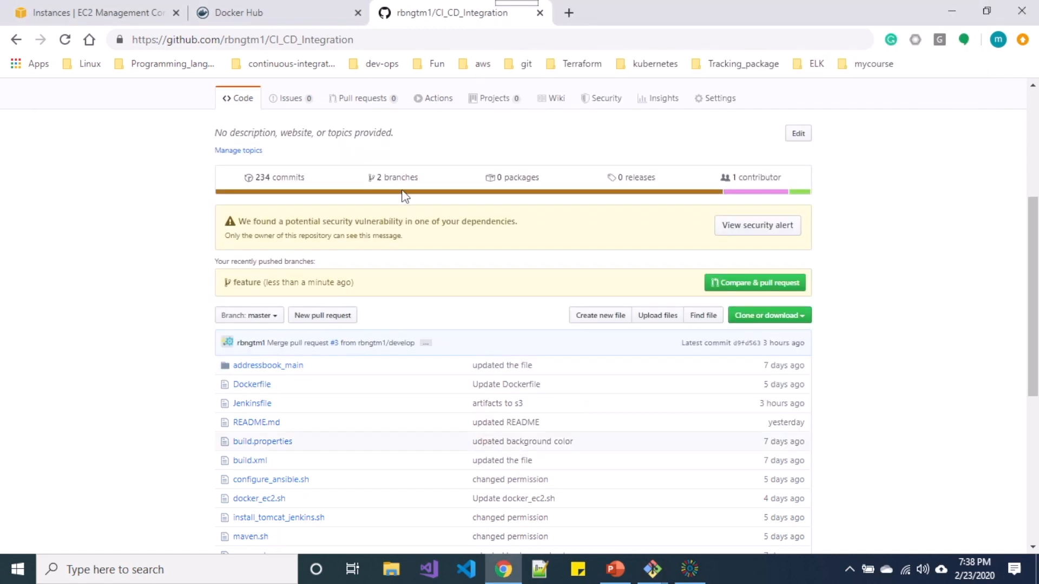
{"action": "left_click", "coordinate": [52, 9]}
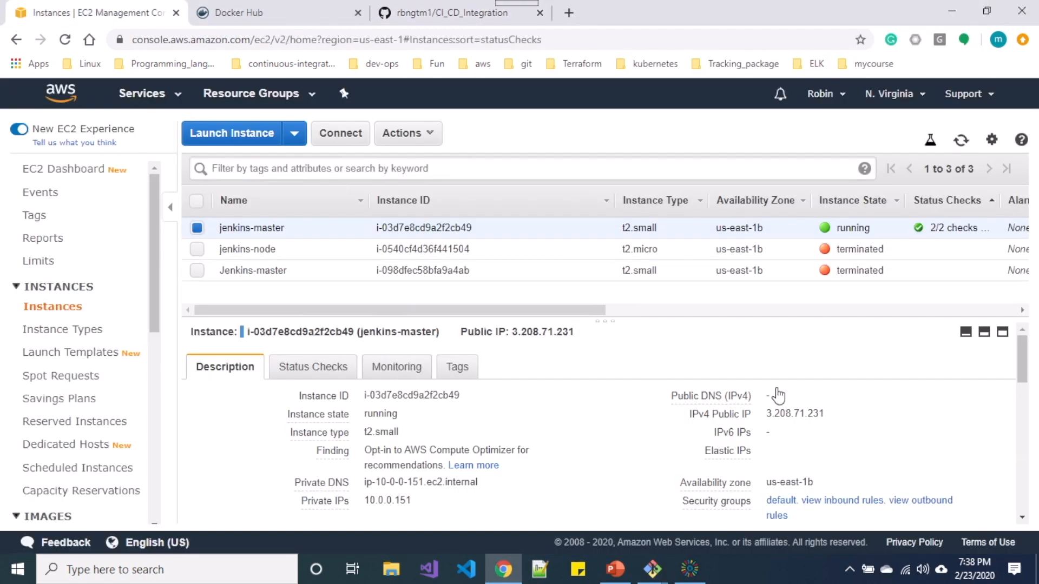
{"action": "left_click", "coordinate": [838, 414]}
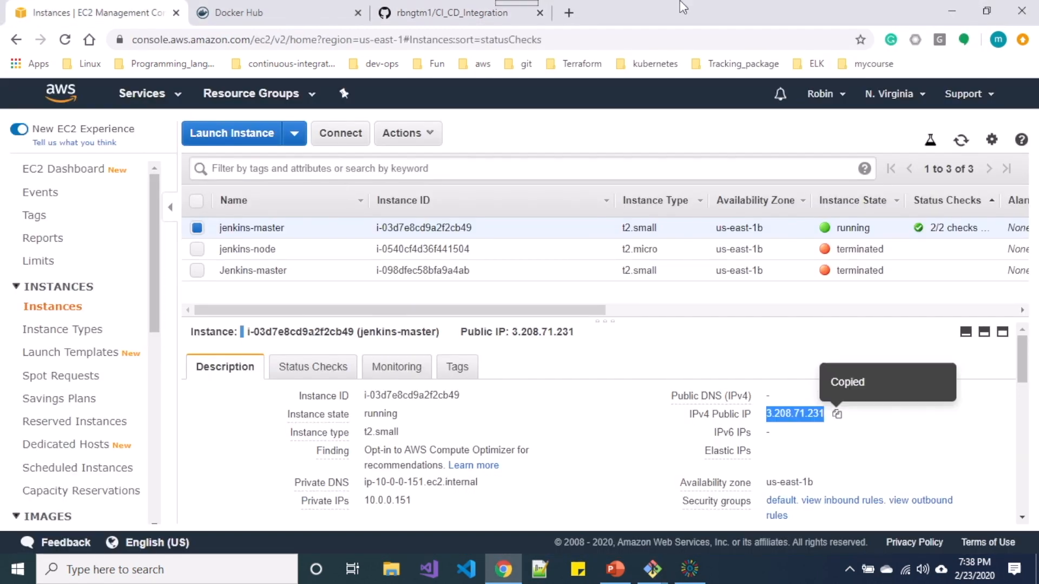
{"action": "left_click", "coordinate": [569, 12]}
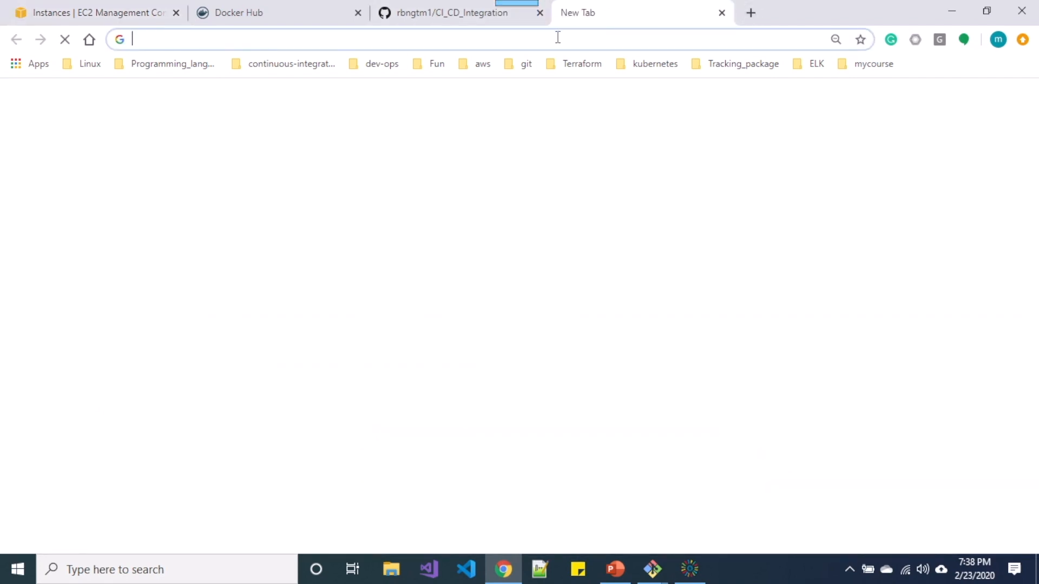
{"action": "key", "text": "ctrl+v"}
{"action": "type", "text": ":8080/jenkins"}
{"action": "key", "text": "Return"}
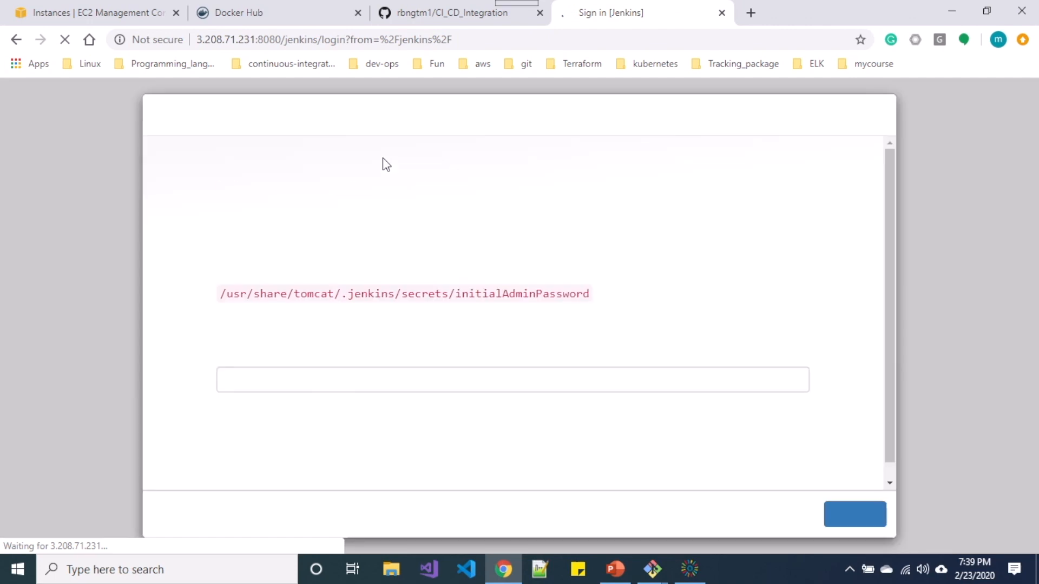
Stop the log tail and print the initial admin password with cat on the copied secrets path.
{"action": "left_click_drag", "start_coordinate": [220, 293], "coordinate": [602, 297]}
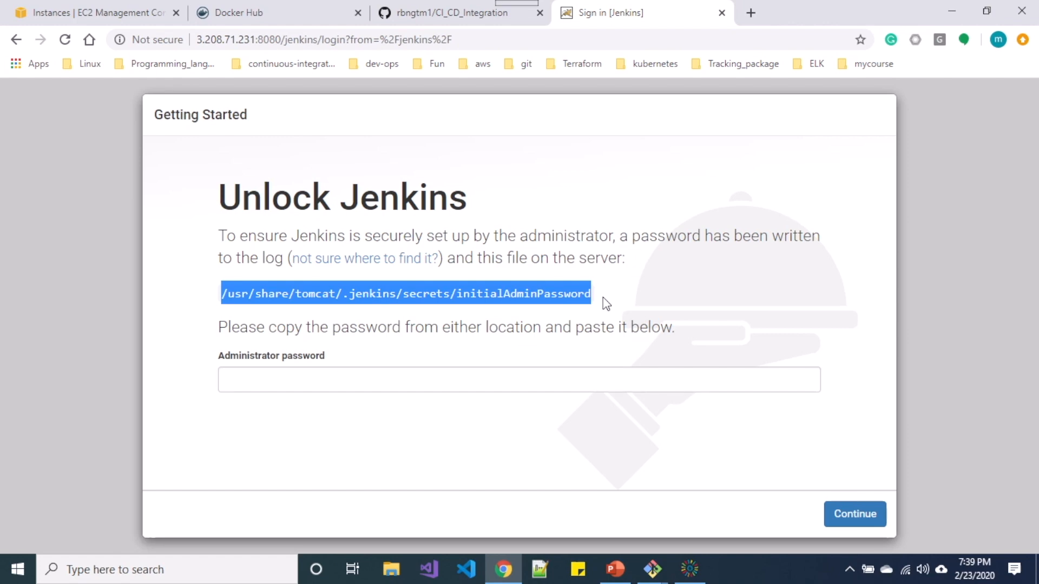
{"action": "left_click", "coordinate": [653, 569]}
{"action": "left_click", "coordinate": [719, 515]}
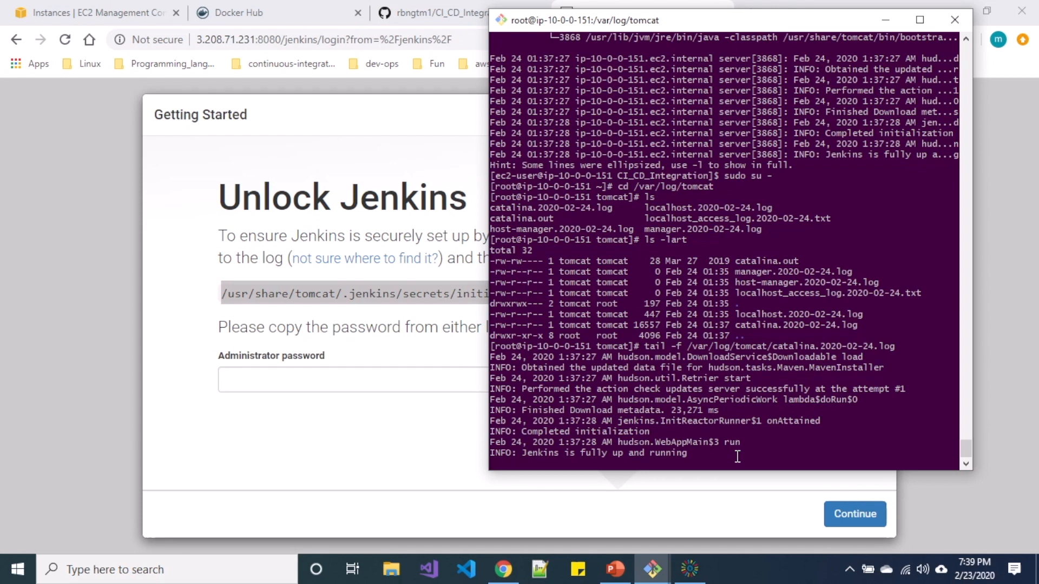
{"action": "key", "text": "ctrl+c"}
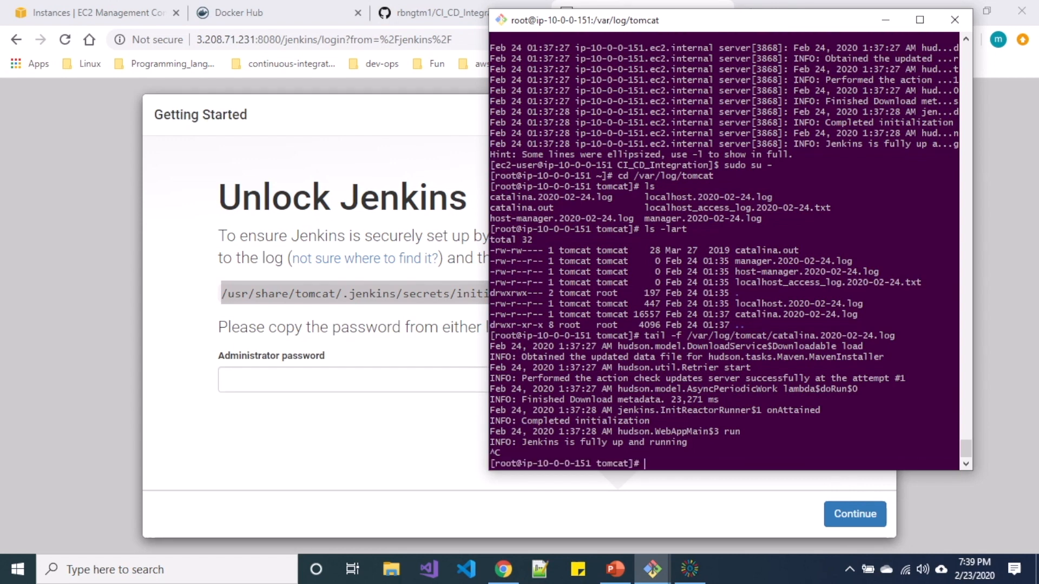
{"action": "type", "text": "clear"}
{"action": "key", "text": "Return"}
{"action": "key", "text": "Return"}
{"action": "key", "text": "Return"}
{"action": "key", "text": "Return"}
{"action": "type", "text": "cat"}
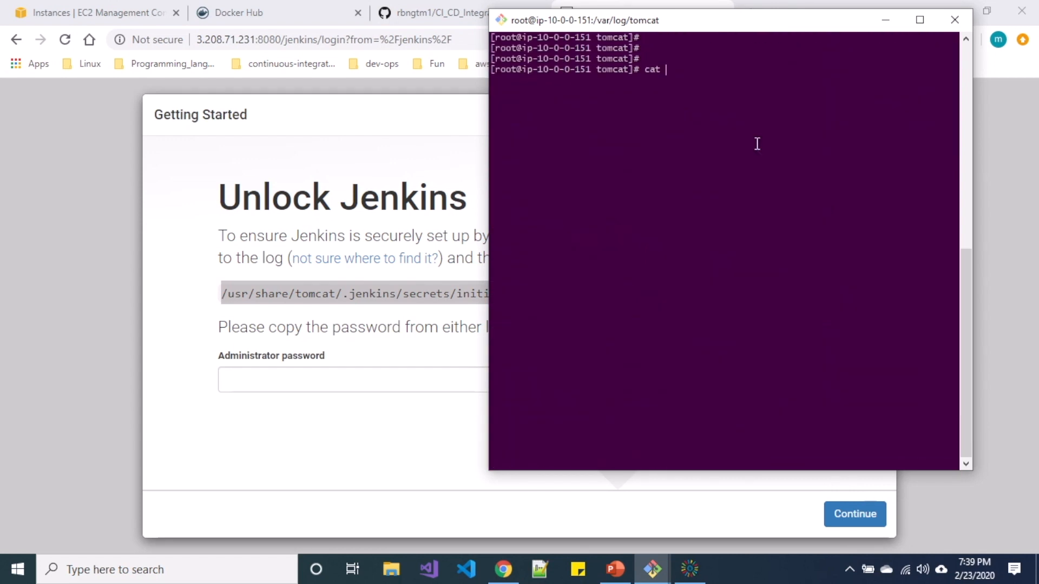
{"action": "right_click", "coordinate": [757, 144]}
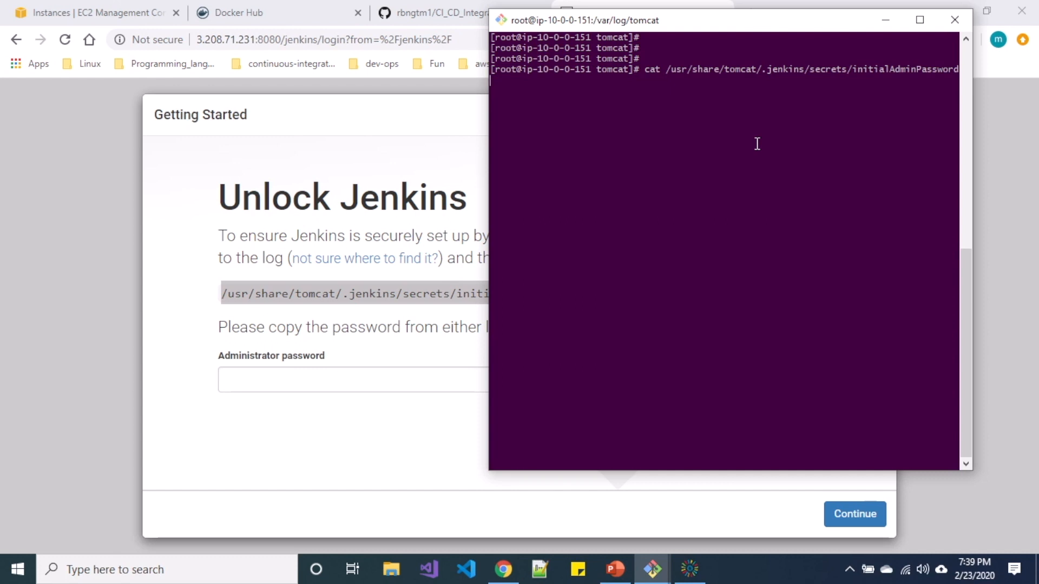
{"action": "key", "text": "Return"}
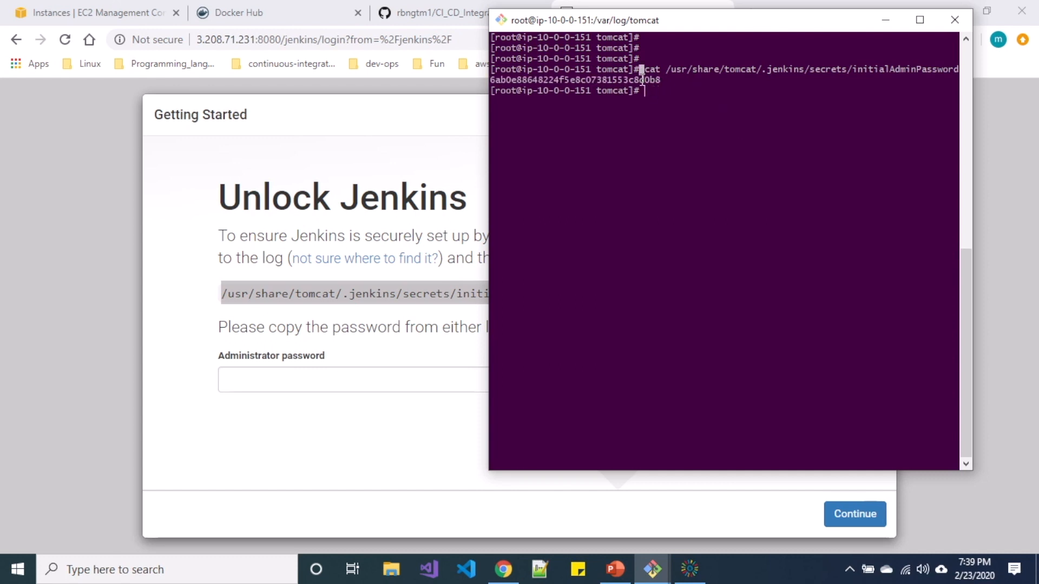
Paste the printed password into Administrator password and continue to unlock Jenkins.
{"action": "double_click", "coordinate": [642, 80]}
{"action": "left_click", "coordinate": [642, 80]}
{"action": "left_click", "coordinate": [362, 378]}
{"action": "key", "text": "ctrl+v"}
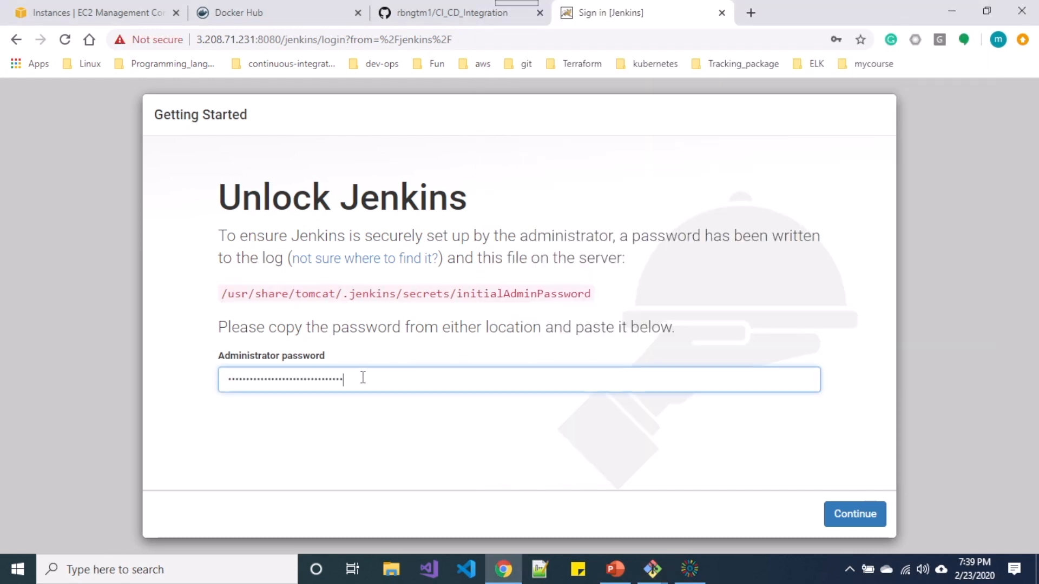
{"action": "left_click", "coordinate": [847, 516]}
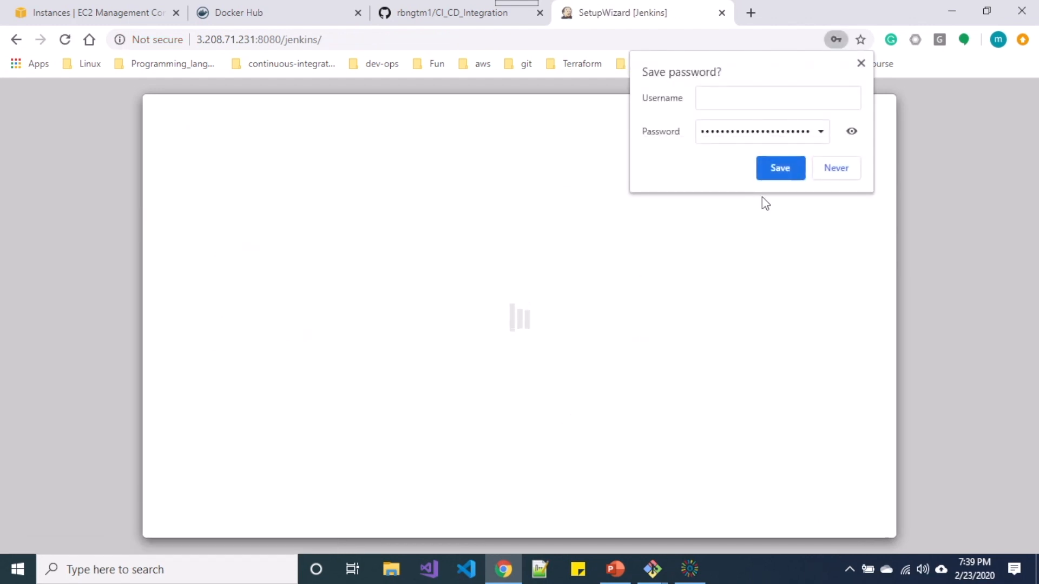
Dismiss the save-password prompt and install the suggested plugins, such as Git and Pipeline.
{"action": "left_click", "coordinate": [861, 65]}
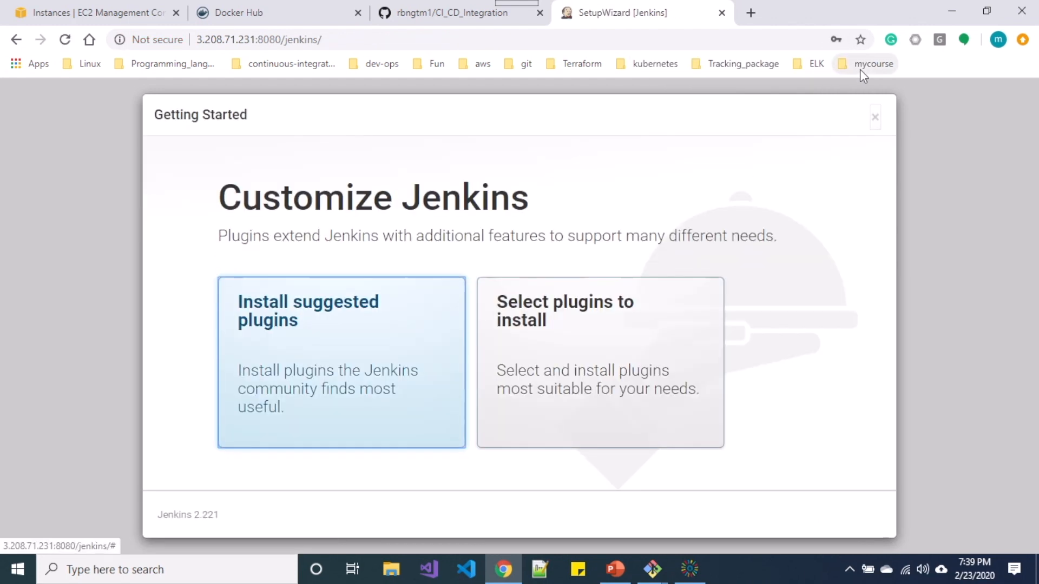
{"action": "left_click_drag", "start_coordinate": [219, 199], "coordinate": [537, 237]}
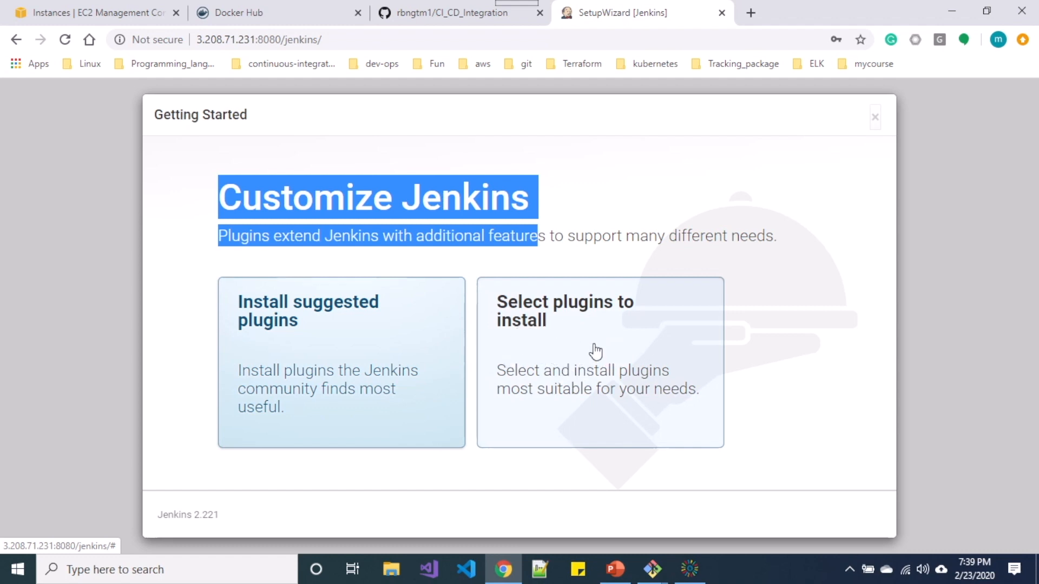
{"action": "left_click", "coordinate": [289, 346]}
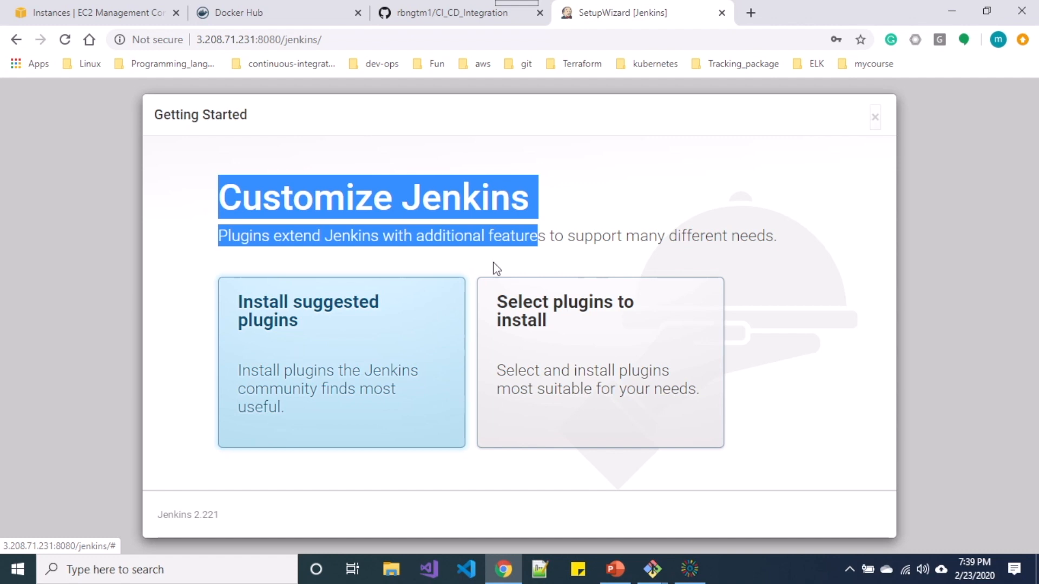
{"action": "left_click", "coordinate": [308, 372]}
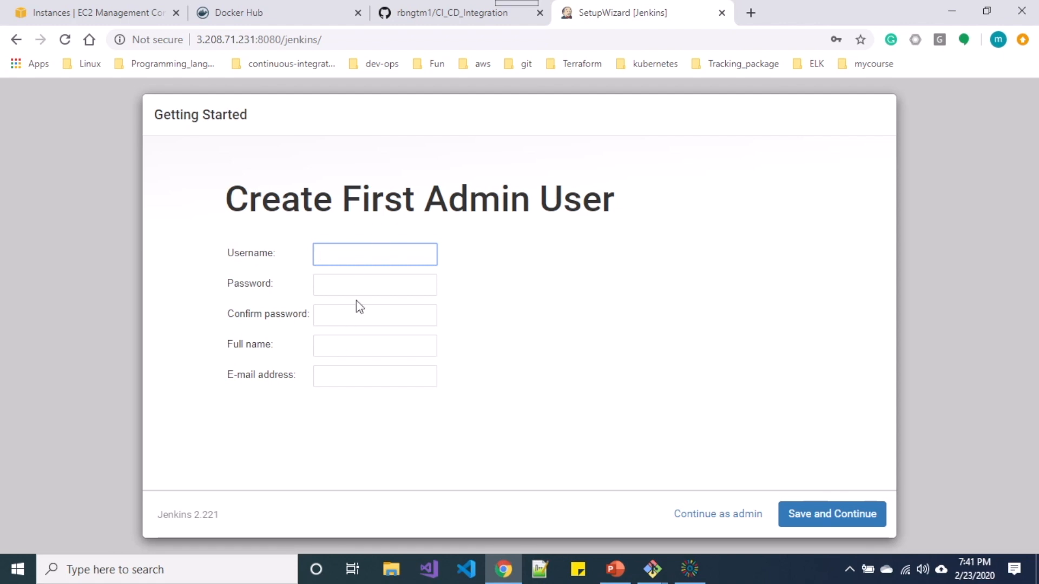
Enter the admin's username, password, confirmation, full name and e-mail, then save and continue.
{"action": "key", "text": "Tab"}
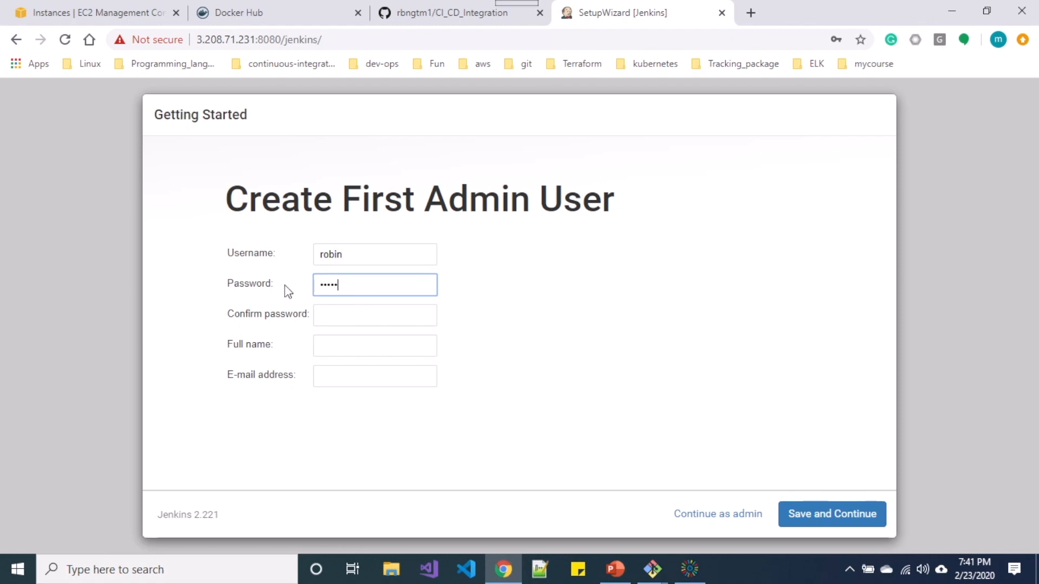
{"action": "left_click", "coordinate": [333, 325]}
{"action": "key", "text": "Tab"}
{"action": "key", "text": "Tab"}
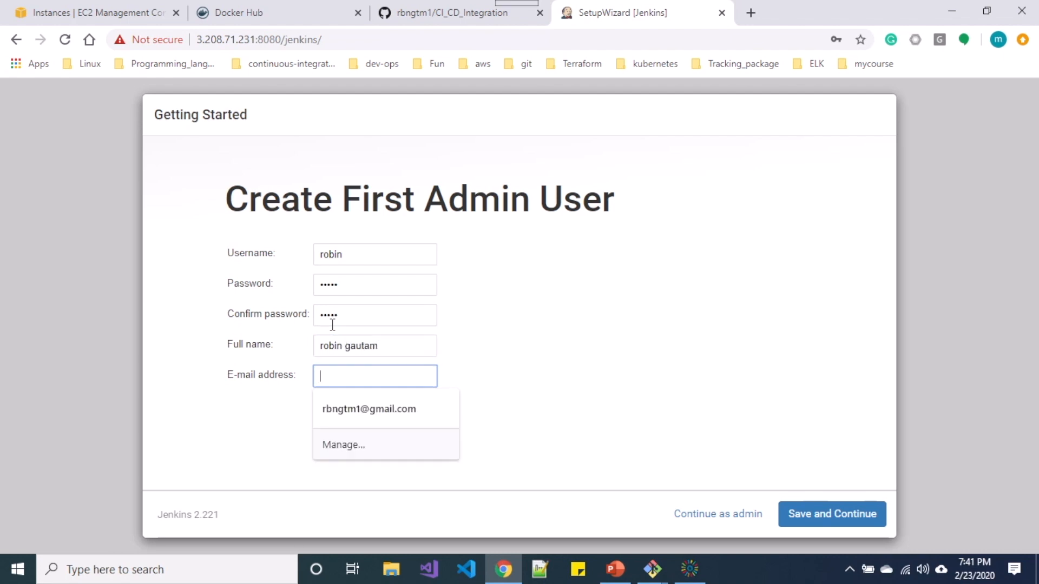
{"action": "type", "text": "@"}
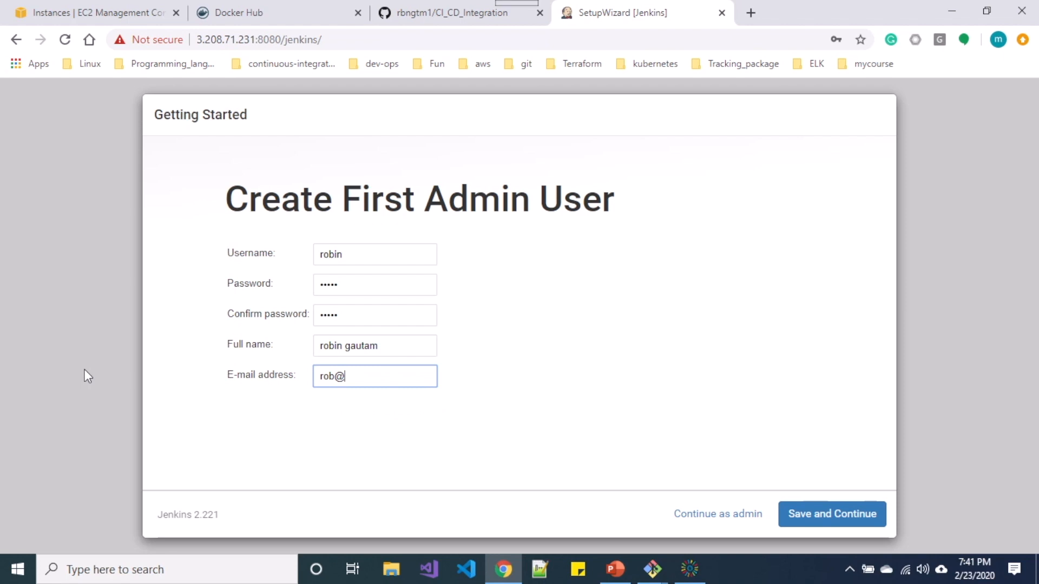
{"action": "type", "text": "sth.com"}
{"action": "left_click", "coordinate": [822, 521]}
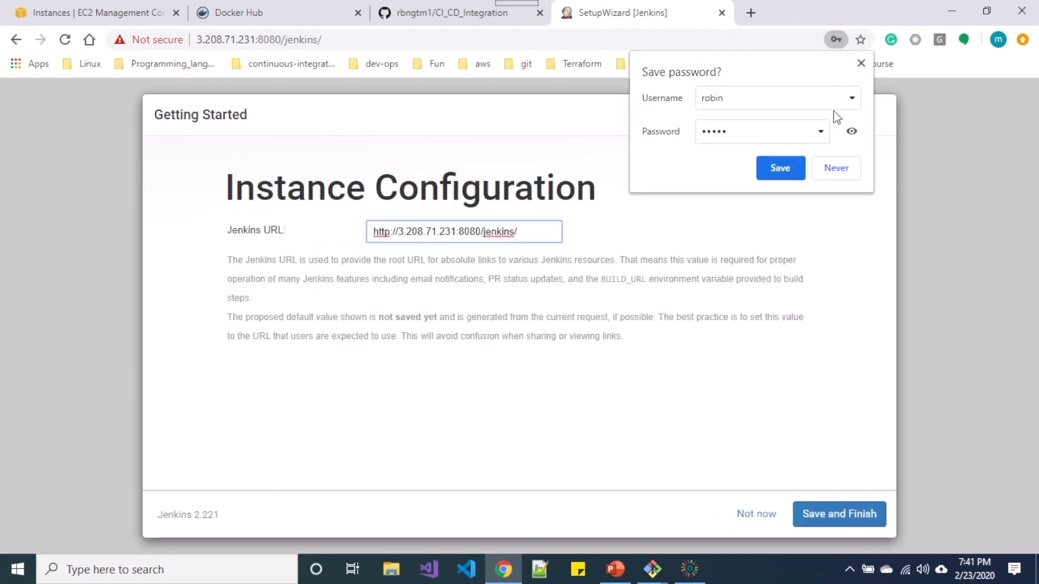
{"action": "left_click", "coordinate": [861, 63]}
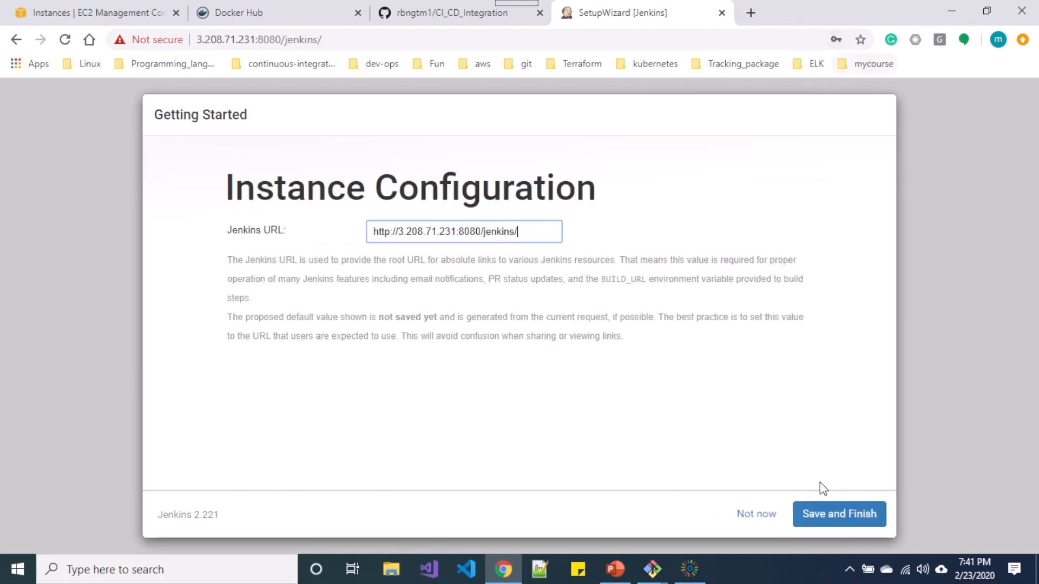
{"action": "left_click", "coordinate": [838, 522]}
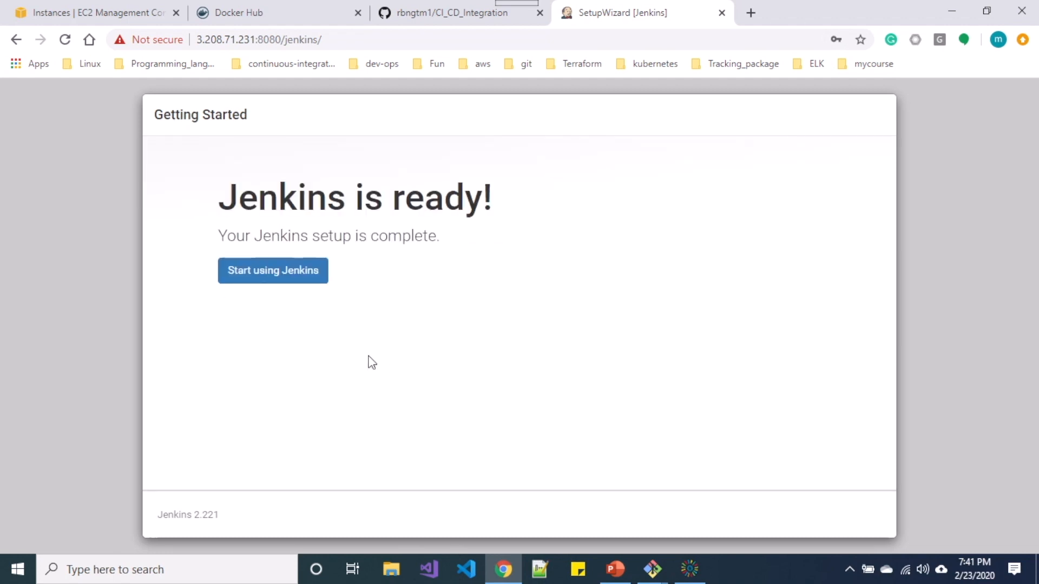
{"action": "left_click", "coordinate": [297, 277]}
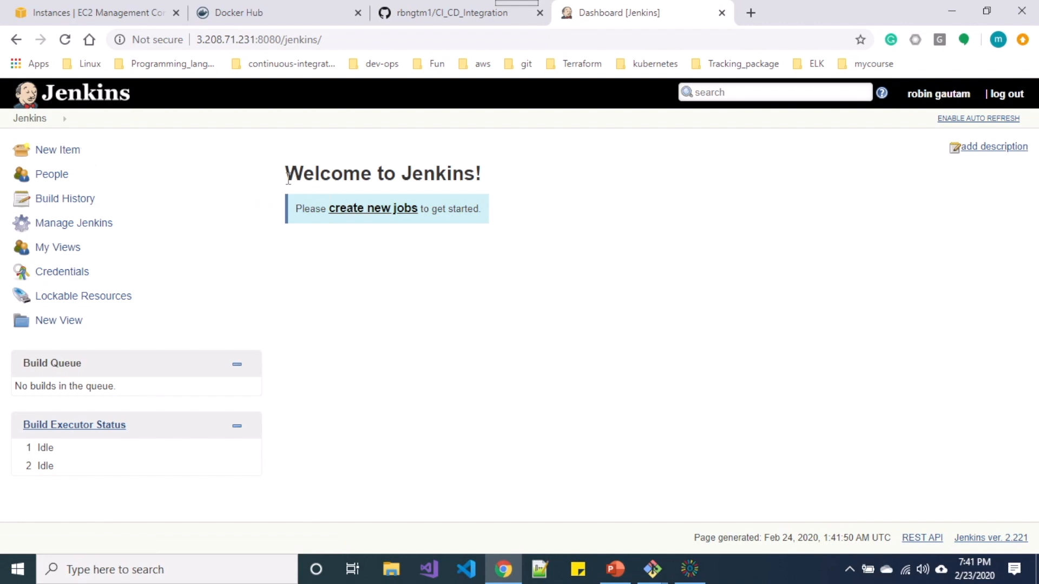
{"action": "left_click_drag", "start_coordinate": [287, 174], "coordinate": [485, 188]}
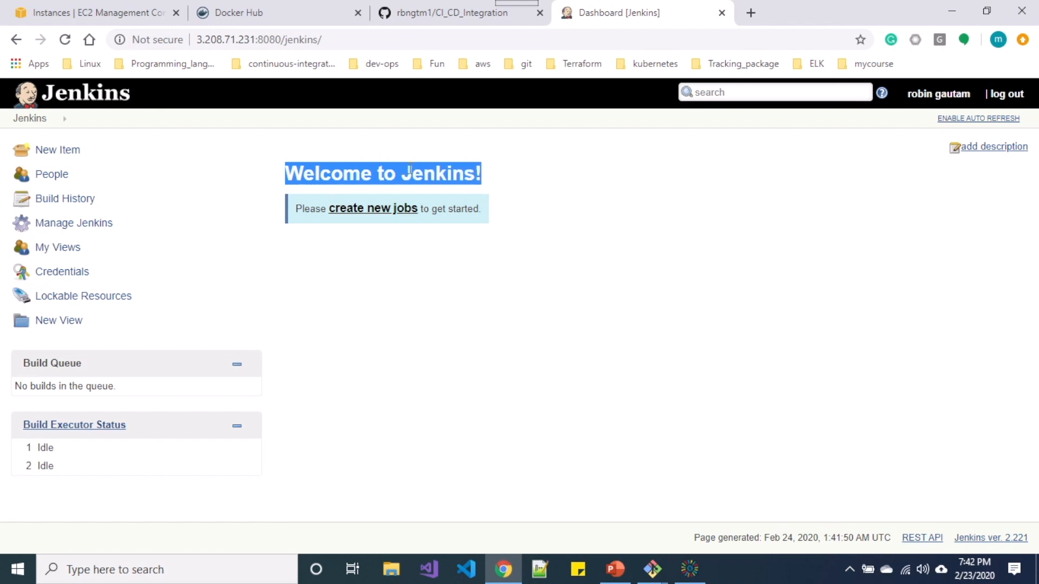
Create a new item named 'freestyle' as a Freestyle project and confirm with OK.
{"action": "left_click", "coordinate": [58, 151]}
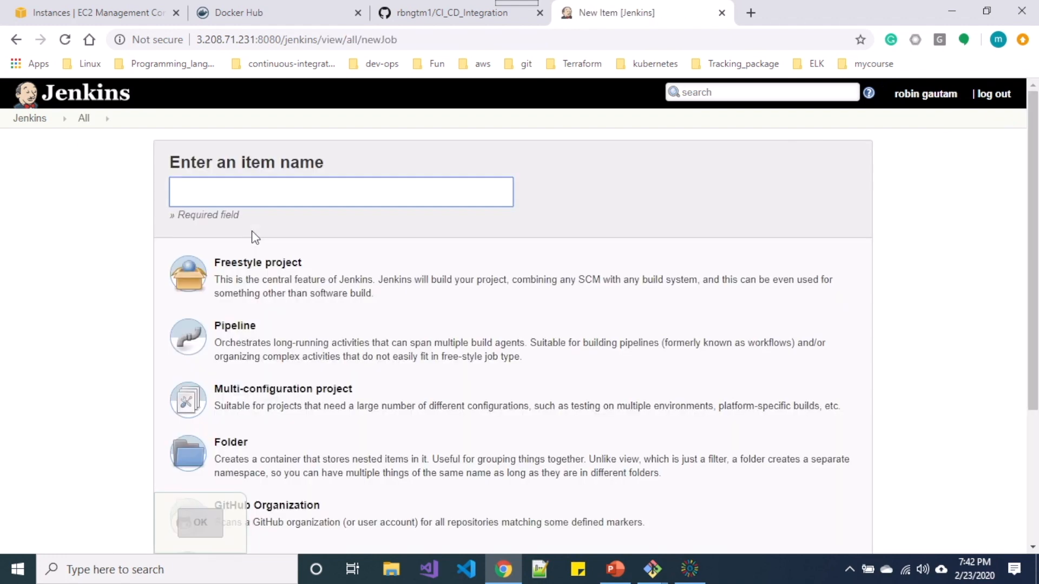
{"action": "scroll", "coordinate": [296, 239], "scroll_direction": "down", "scroll_amount": 1}
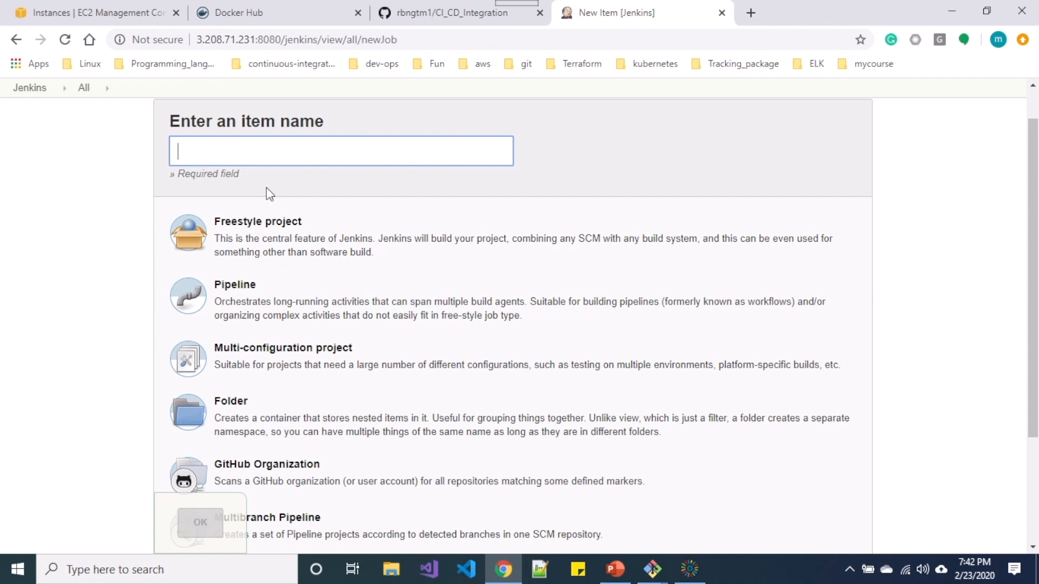
{"action": "left_click", "coordinate": [271, 161]}
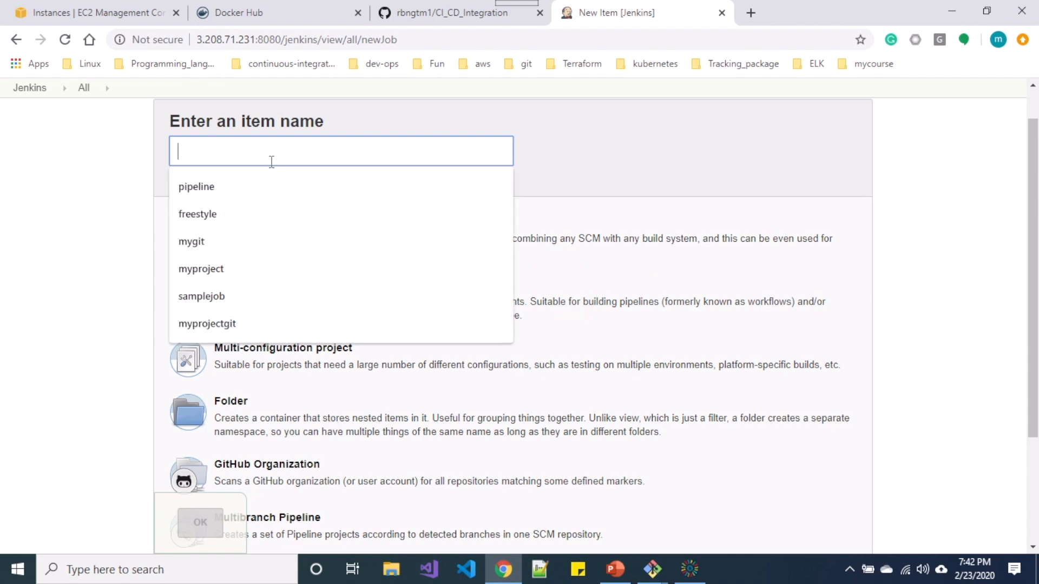
{"action": "left_click", "coordinate": [41, 201]}
{"action": "left_click", "coordinate": [188, 146]}
{"action": "type", "text": "f"}
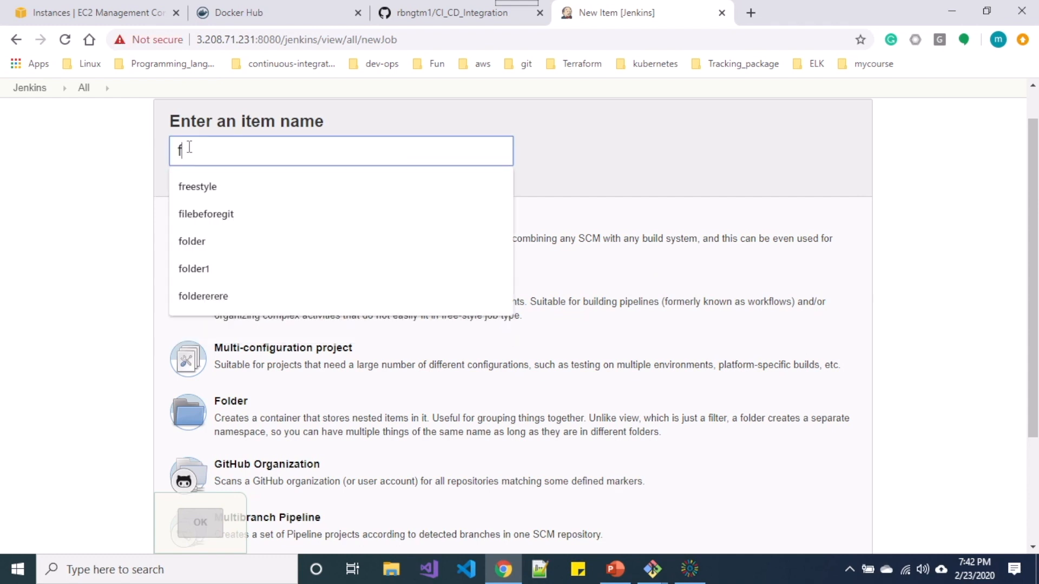
{"action": "type", "text": "ree"}
{"action": "left_click", "coordinate": [200, 181]}
{"action": "left_click", "coordinate": [244, 265]}
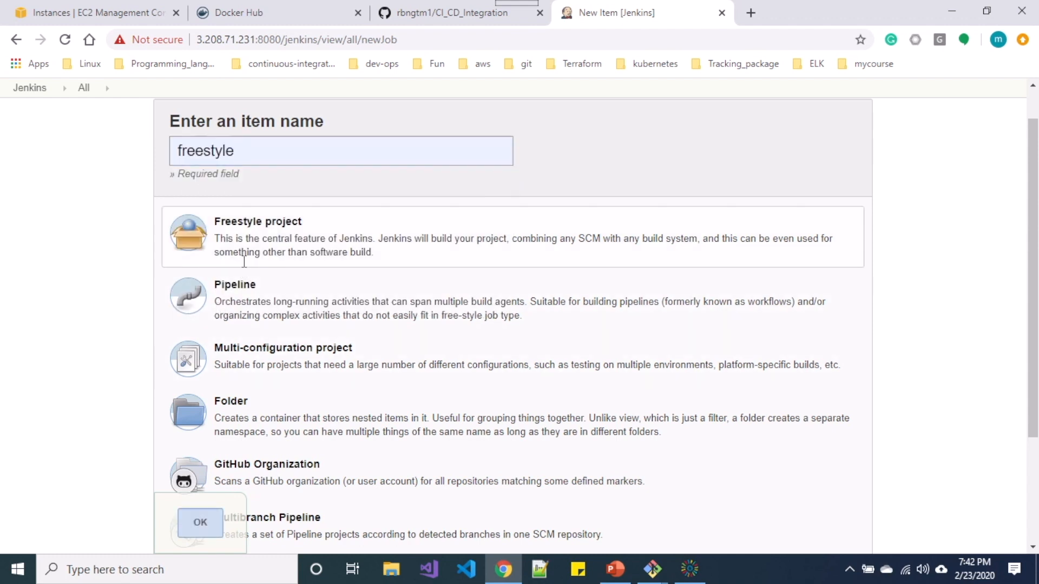
{"action": "left_click", "coordinate": [205, 524]}
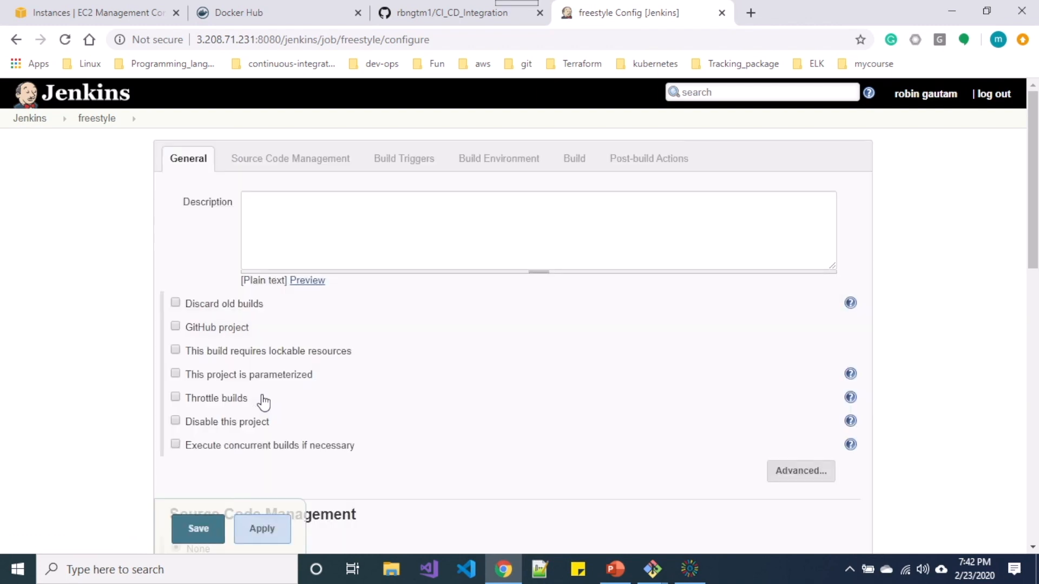
Select Git under Source Code Management for the freestyle job.
{"action": "scroll", "coordinate": [264, 403], "scroll_direction": "down", "scroll_amount": 3}
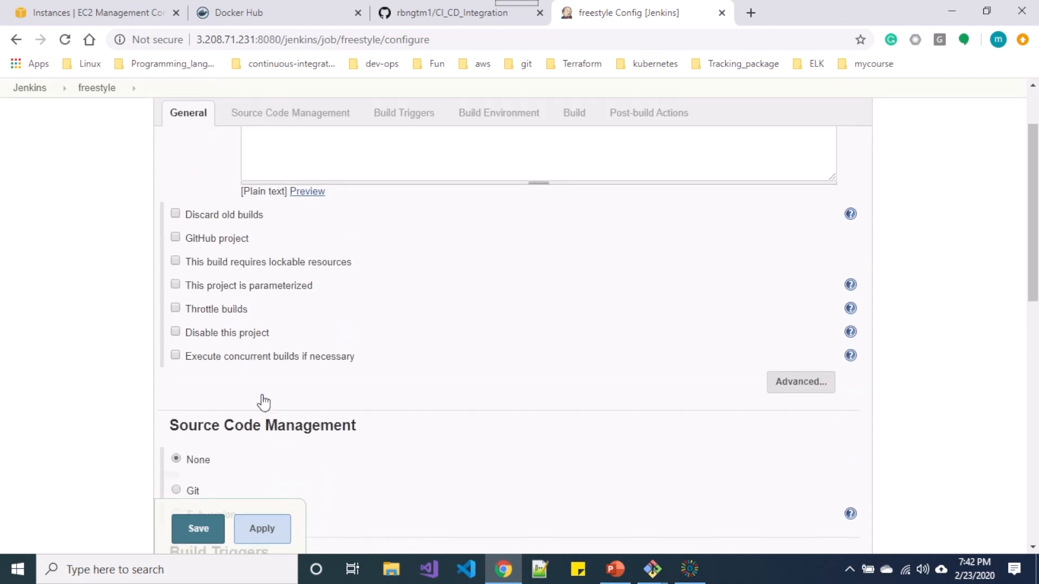
{"action": "scroll", "coordinate": [264, 403], "scroll_direction": "up", "scroll_amount": 1}
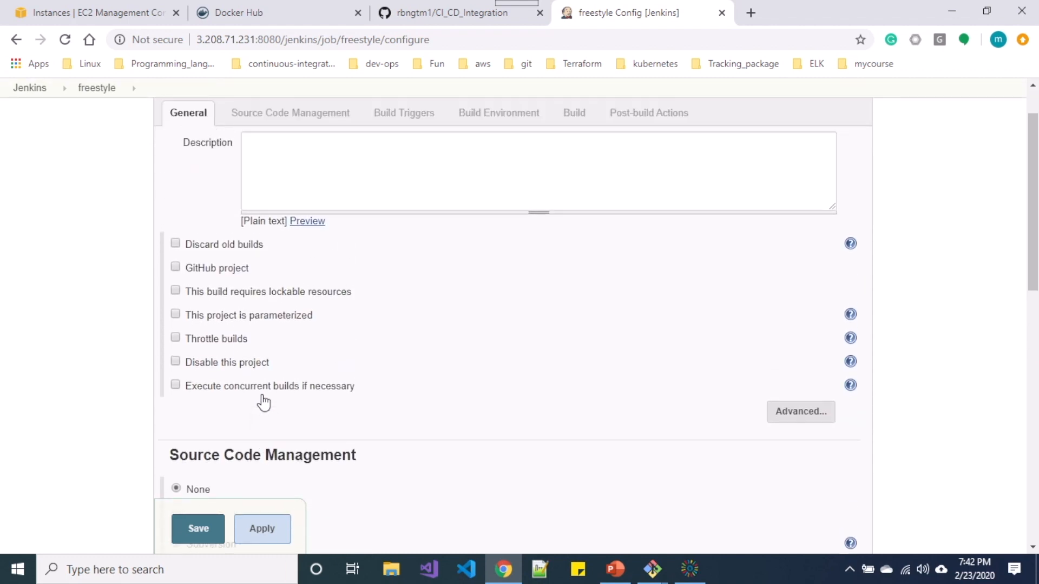
{"action": "scroll", "coordinate": [264, 403], "scroll_direction": "down", "scroll_amount": 4}
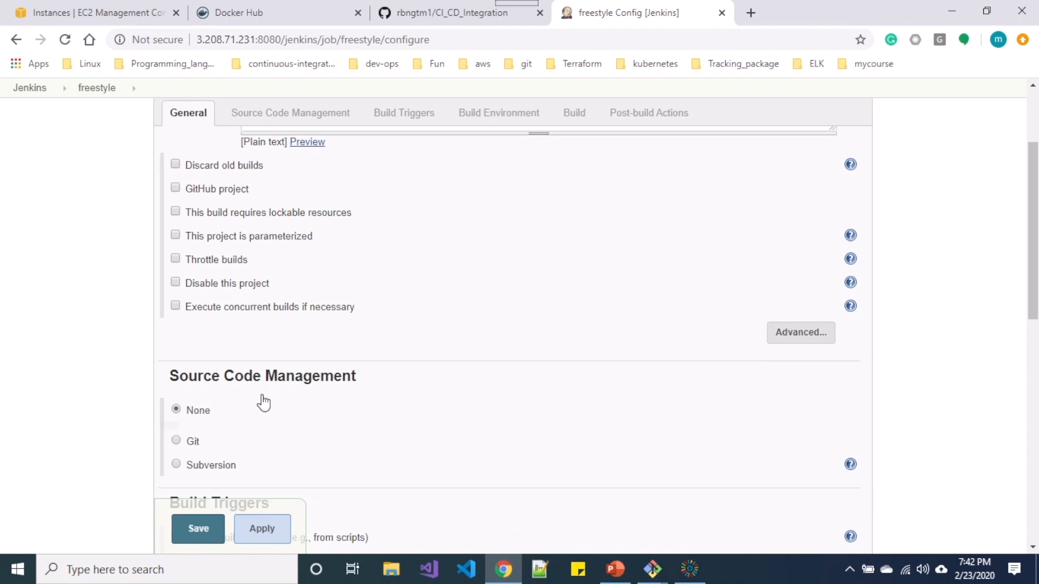
{"action": "scroll", "coordinate": [264, 403], "scroll_direction": "down", "scroll_amount": 1}
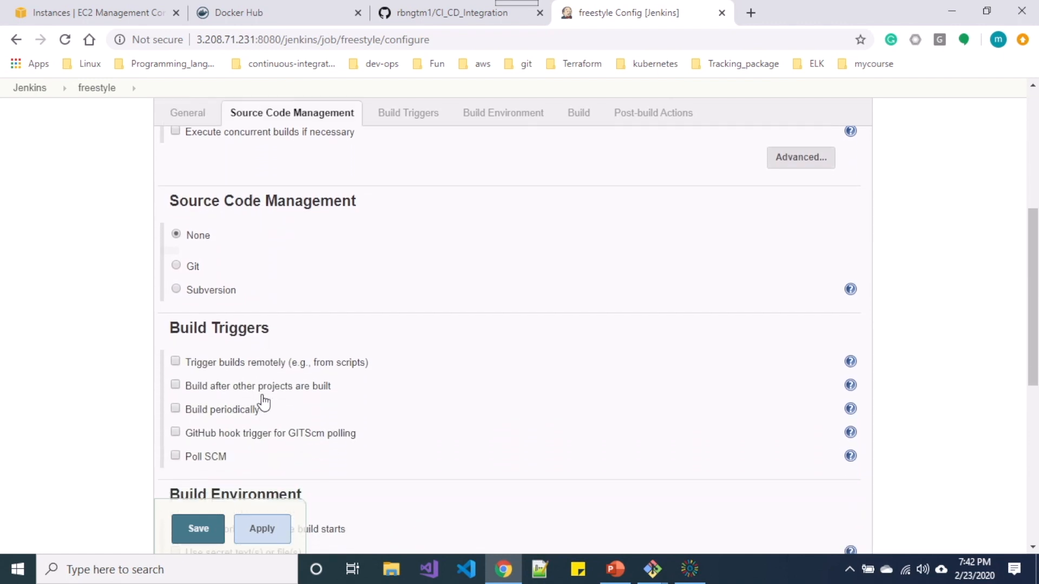
{"action": "scroll", "coordinate": [264, 403], "scroll_direction": "up", "scroll_amount": 1}
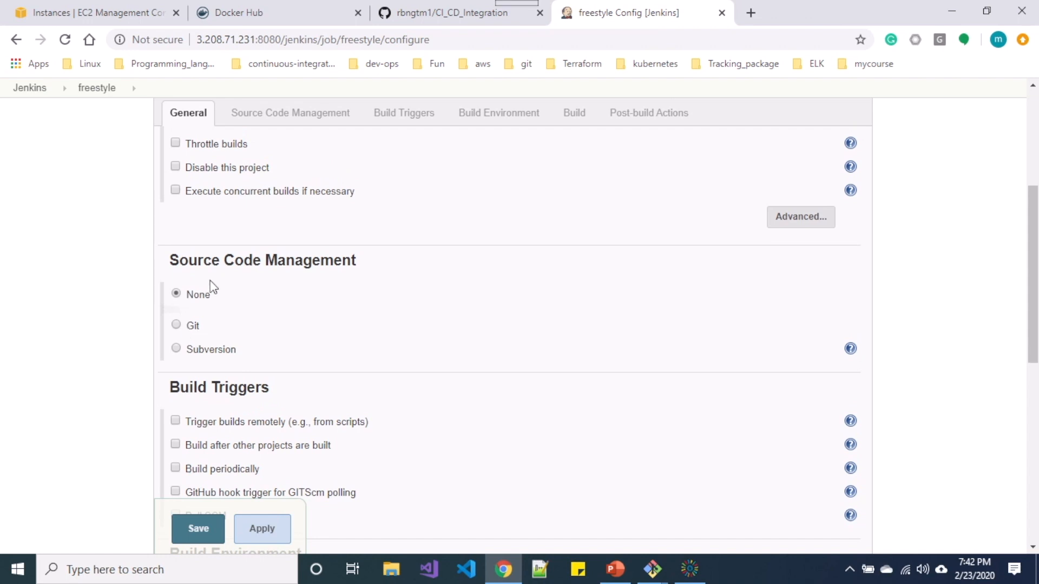
{"action": "left_click", "coordinate": [191, 327]}
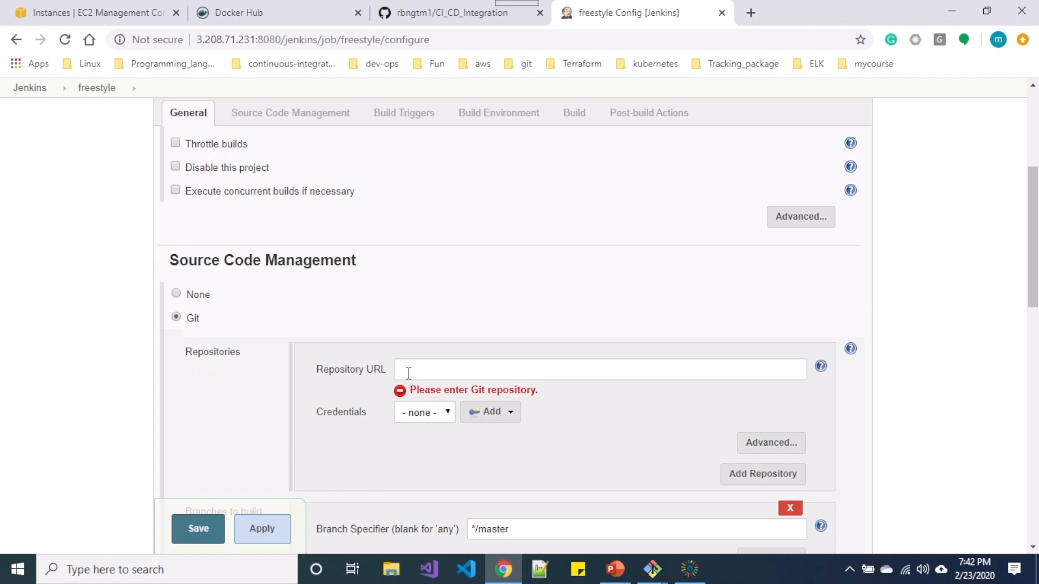
Create the public repository demorepoforjenkins, initialized with a README, from the repositories list.
{"action": "left_click", "coordinate": [447, 12]}
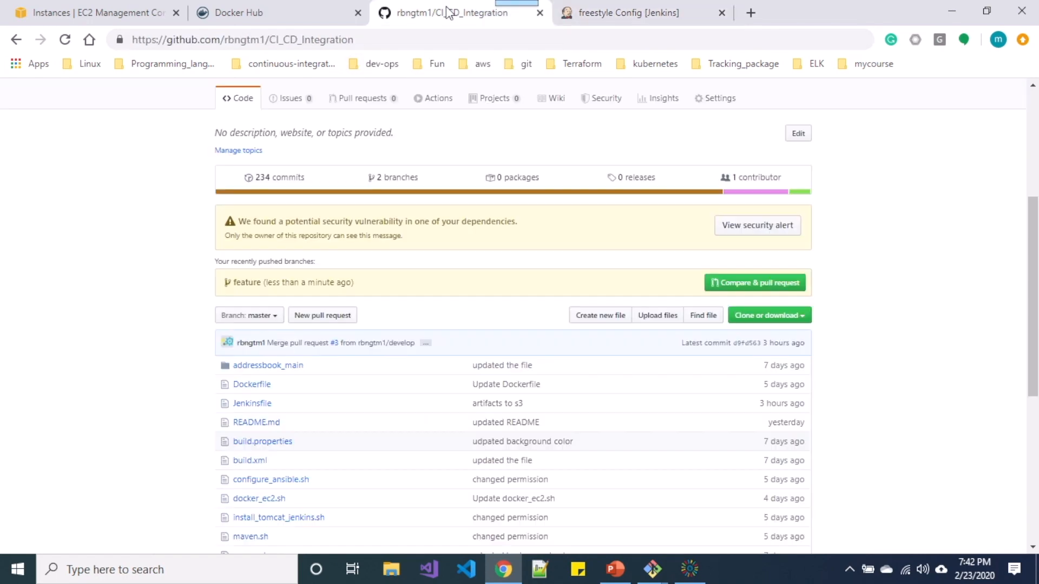
{"action": "scroll", "coordinate": [450, 265], "scroll_direction": "up", "scroll_amount": 5}
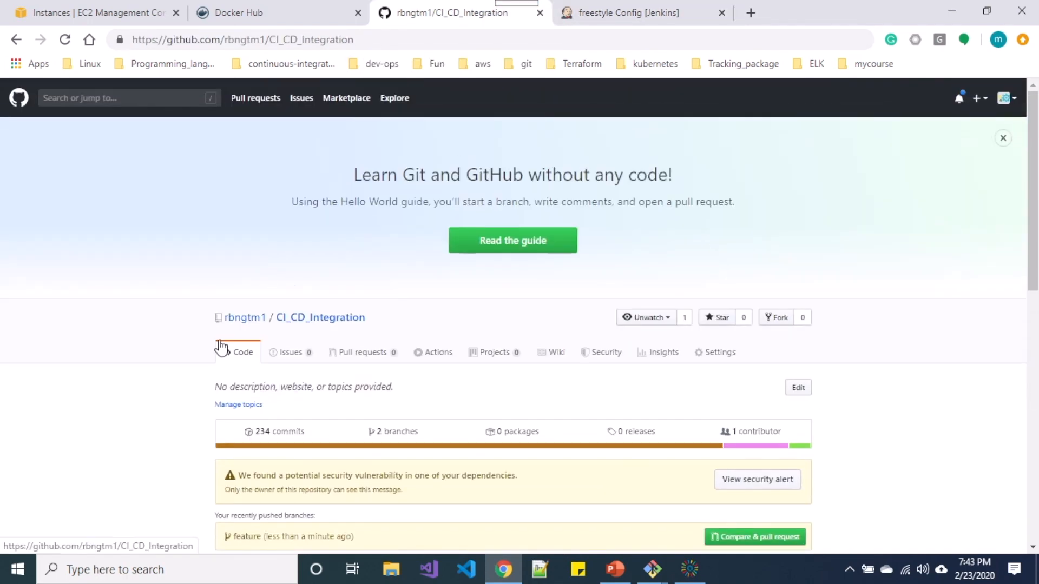
{"action": "left_click", "coordinate": [253, 318]}
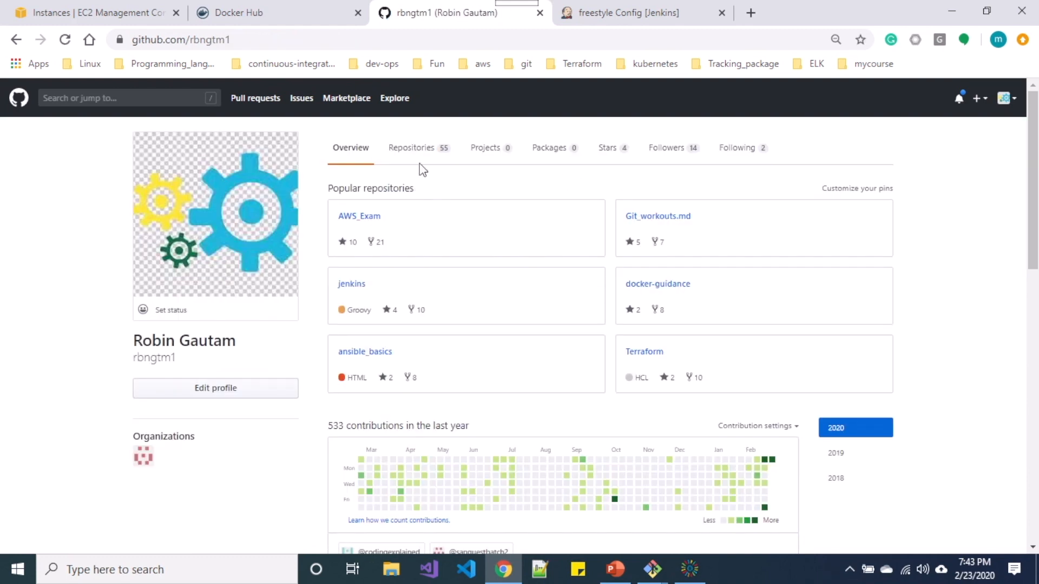
{"action": "left_click", "coordinate": [433, 147]}
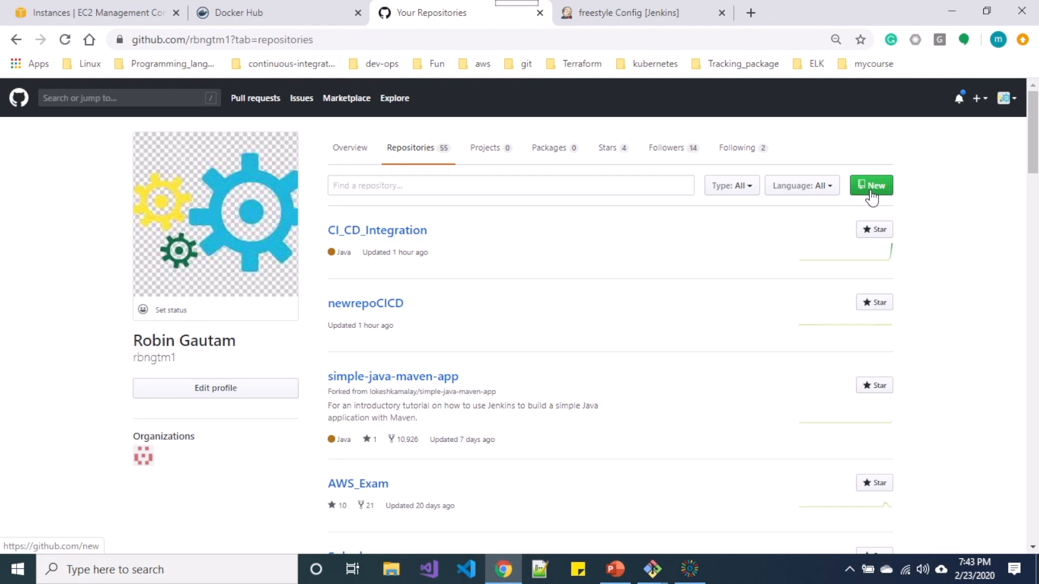
{"action": "left_click", "coordinate": [871, 192]}
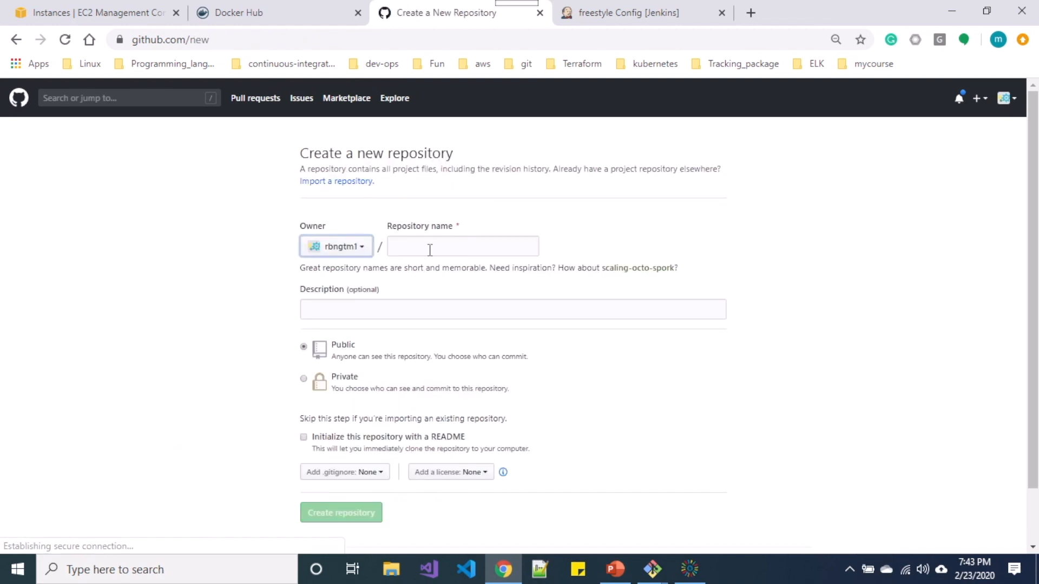
{"action": "left_click", "coordinate": [429, 250]}
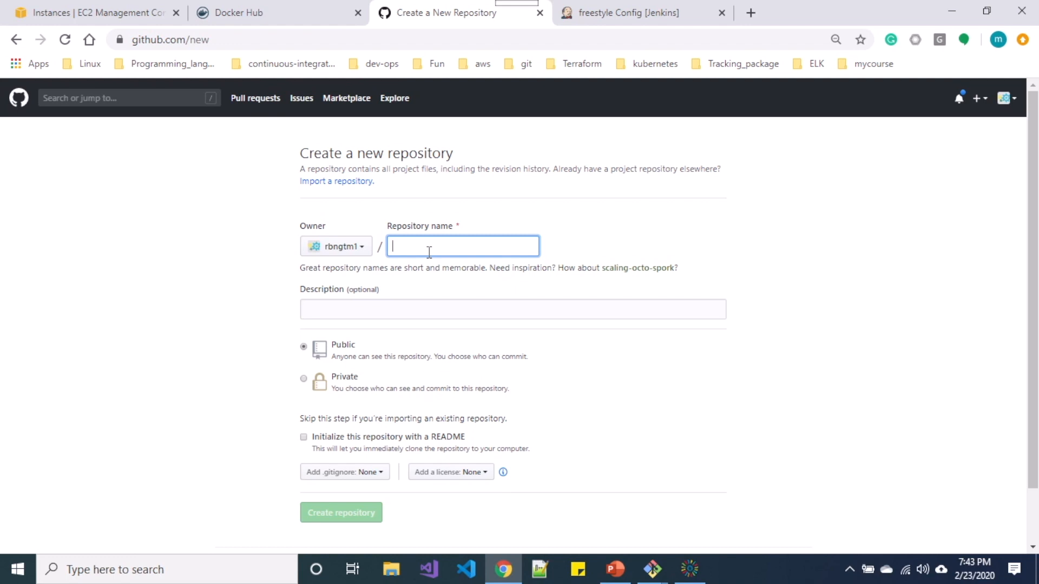
{"action": "type", "text": "orepo"}
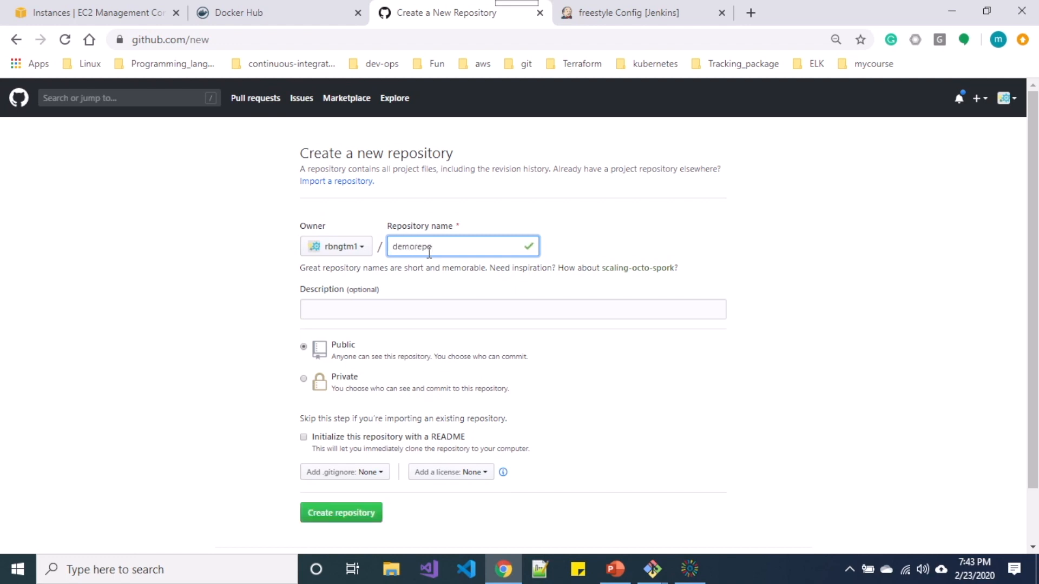
{"action": "type", "text": "jenkins"}
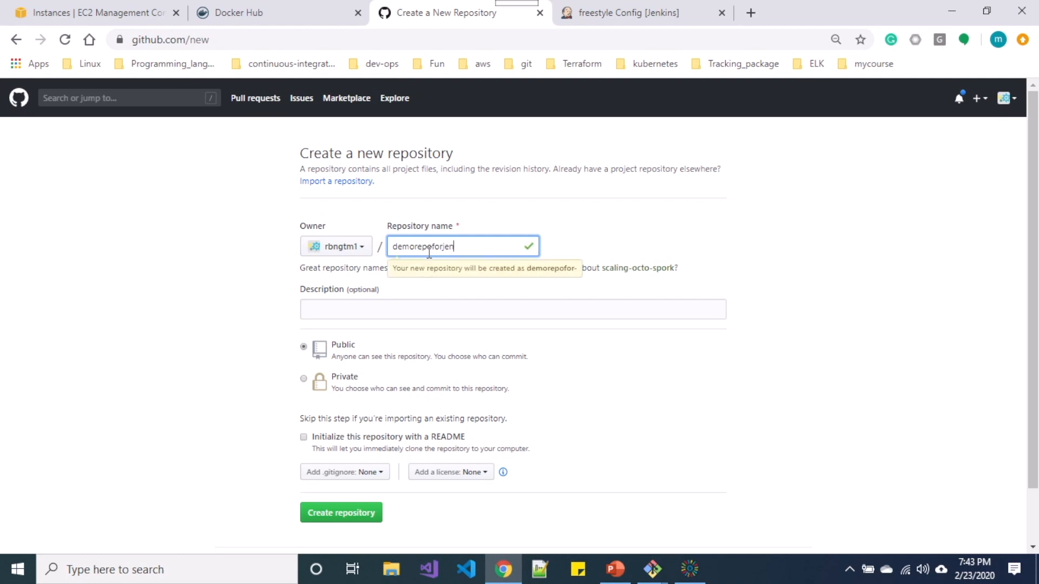
{"action": "left_click", "coordinate": [310, 440]}
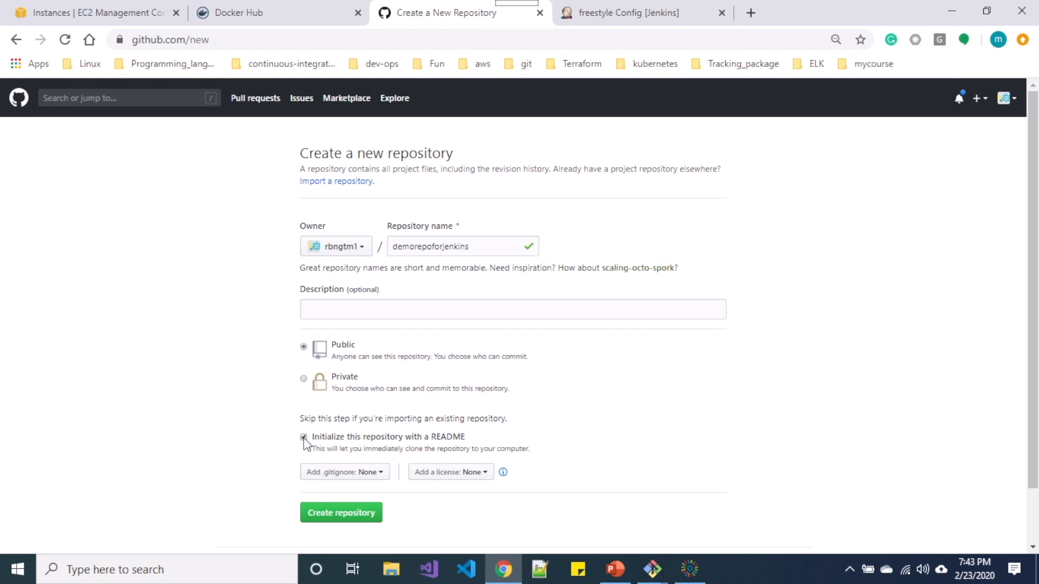
{"action": "left_click", "coordinate": [326, 514]}
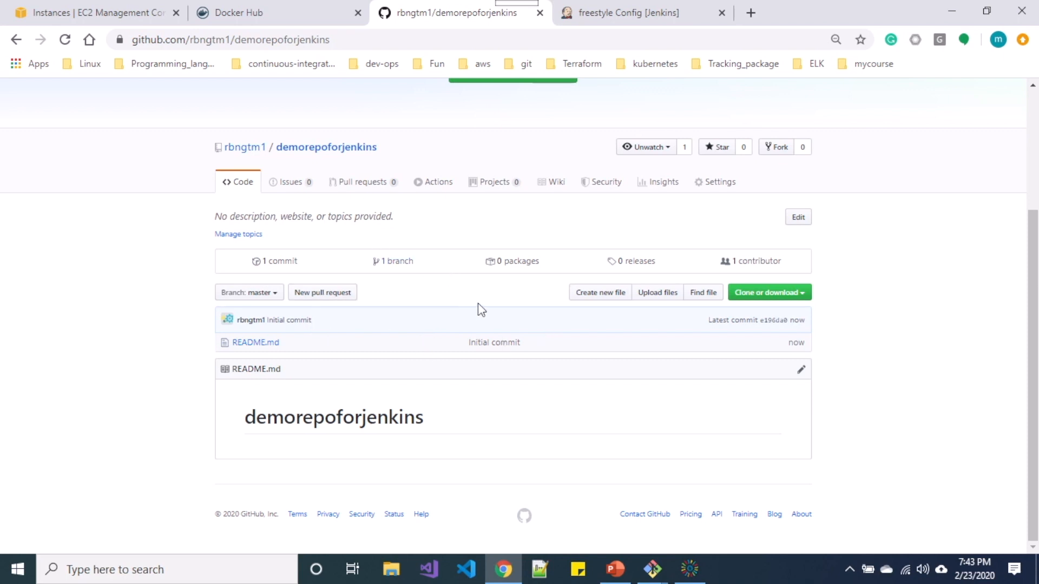
Copy the demorepoforjenkins repository's web address from the address bar.
{"action": "scroll", "coordinate": [499, 294], "scroll_direction": "up", "scroll_amount": 3}
{"action": "scroll", "coordinate": [498, 295], "scroll_direction": "down", "scroll_amount": 1}
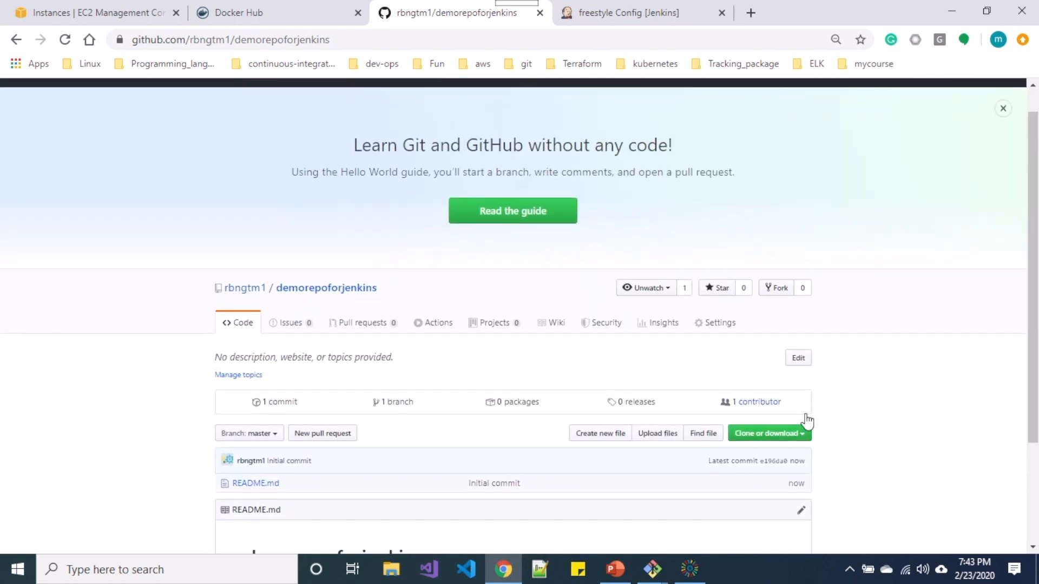
{"action": "left_click", "coordinate": [791, 433]}
{"action": "left_click", "coordinate": [699, 496]}
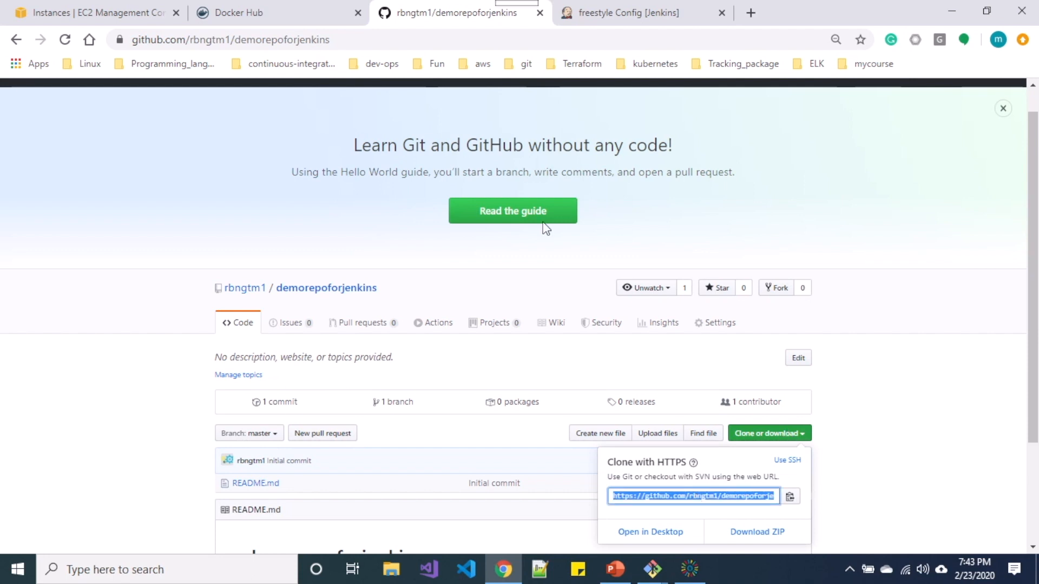
{"action": "left_click", "coordinate": [346, 38]}
{"action": "key", "text": "ctrl+c"}
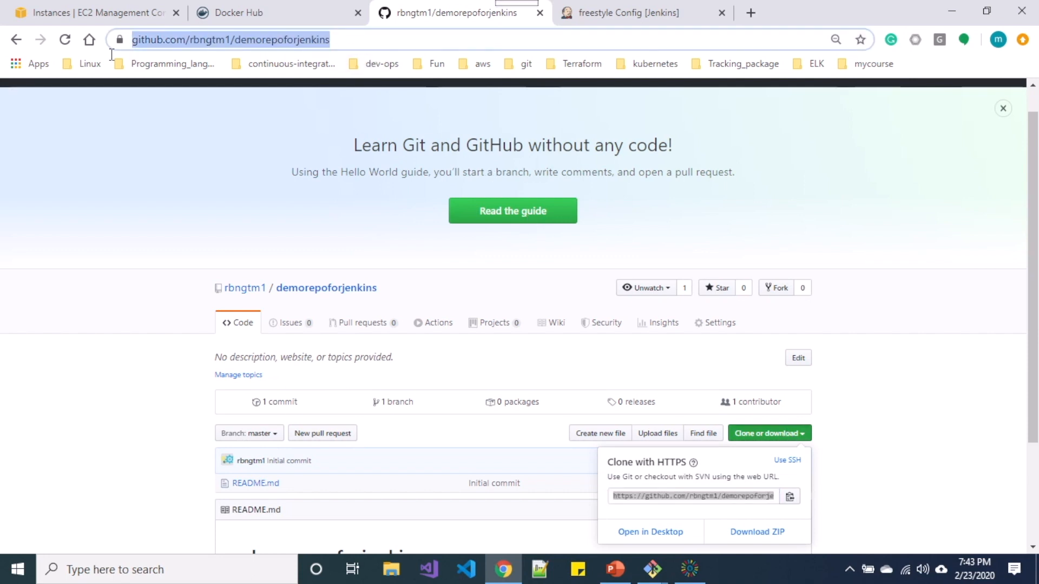
Paste the demorepoforjenkins GitHub address into the freestyle job's Repository URL.
{"action": "left_click", "coordinate": [625, 14]}
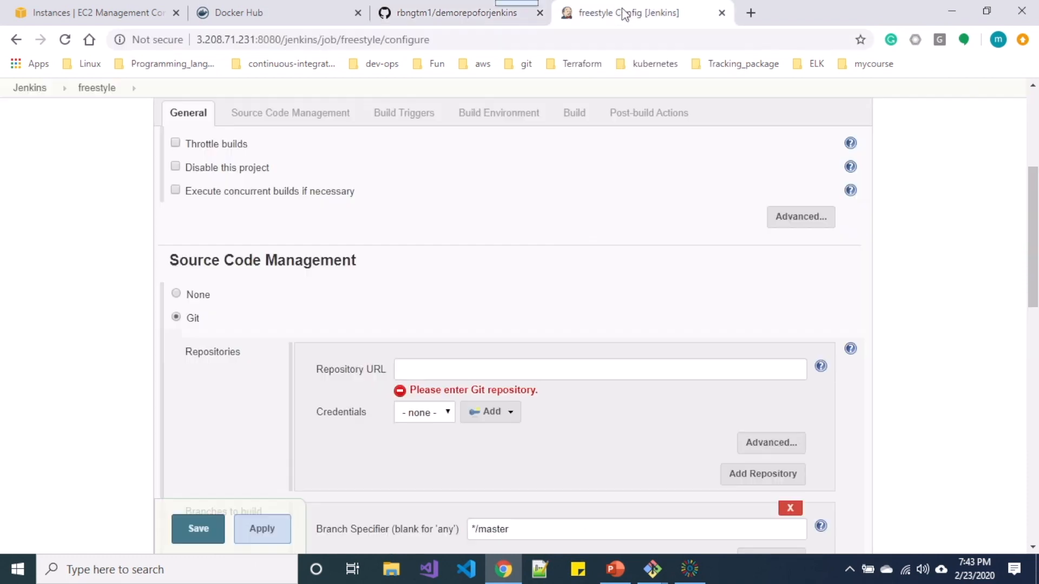
{"action": "left_click", "coordinate": [467, 366]}
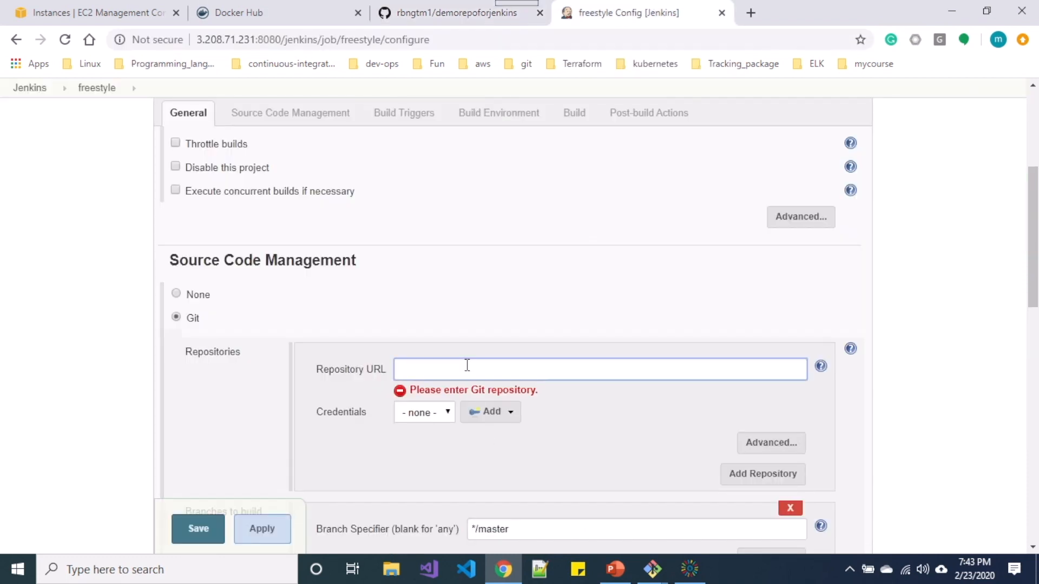
{"action": "key", "text": "ctrl+v"}
{"action": "left_click", "coordinate": [625, 463]}
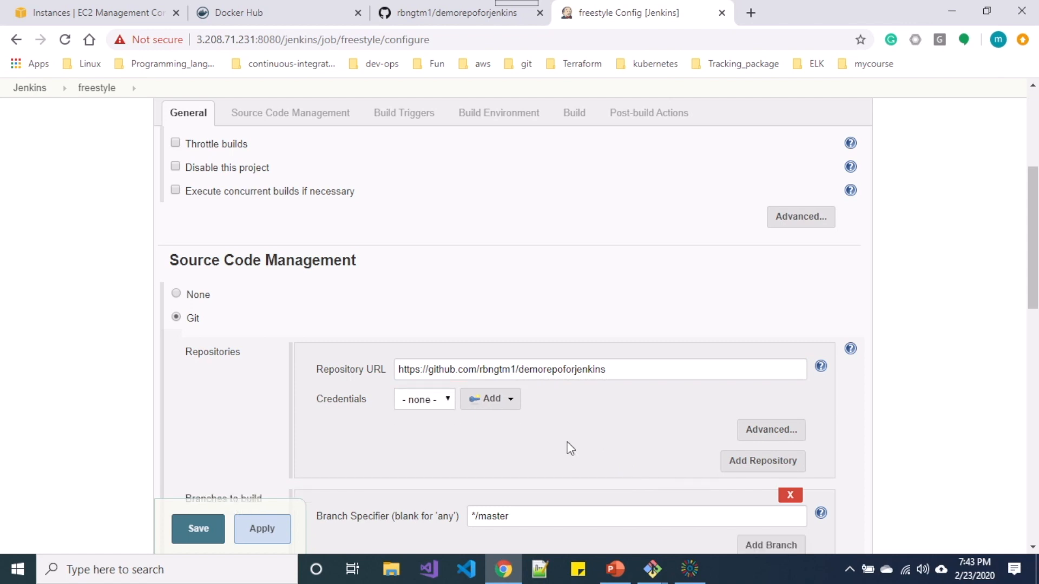
Add a new Jenkins credential and enter the GitHub account's username.
{"action": "left_click", "coordinate": [499, 403]}
{"action": "left_click", "coordinate": [505, 420]}
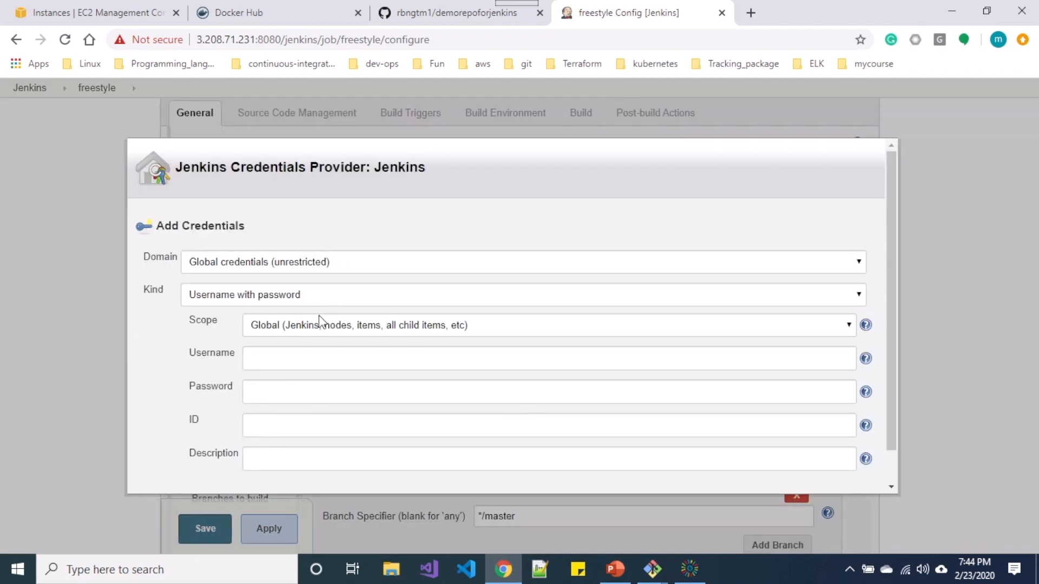
{"action": "left_click", "coordinate": [297, 350]}
{"action": "type", "text": "robin"}
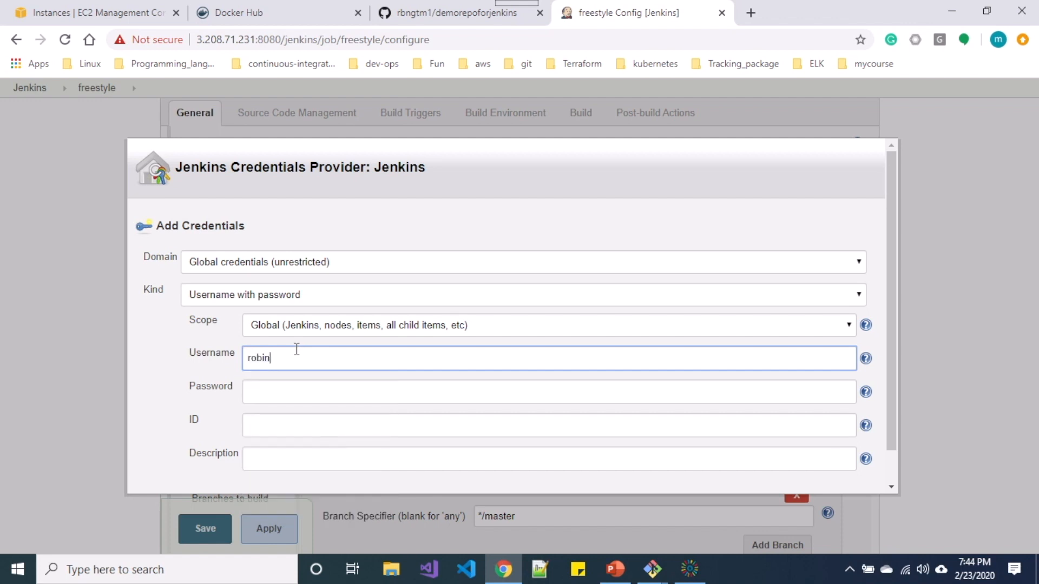
{"action": "left_click", "coordinate": [292, 388]}
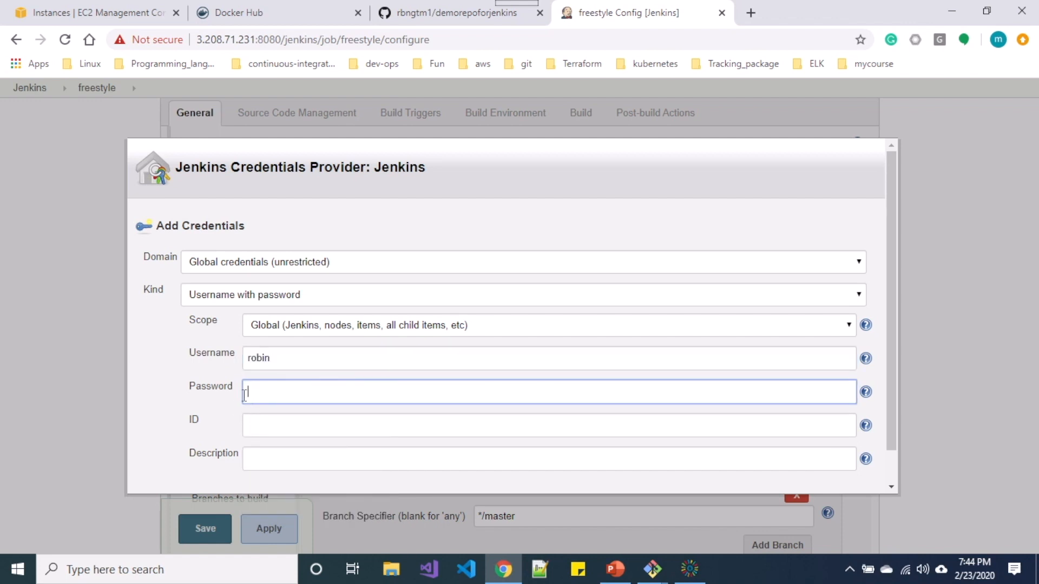
Delete the old gittoken personal access token from GitHub's Developer settings.
{"action": "left_click", "coordinate": [435, 18]}
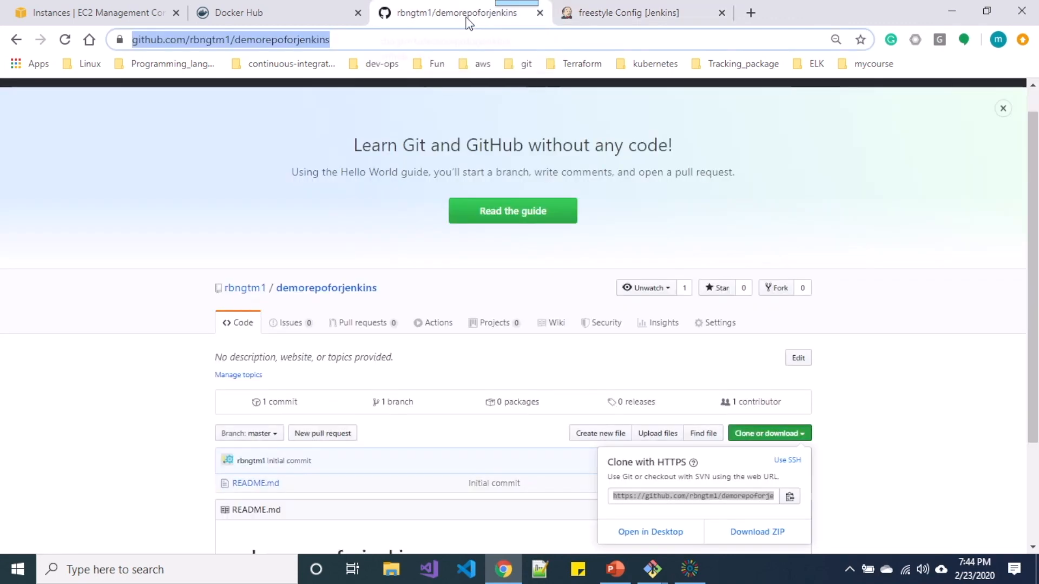
{"action": "scroll", "coordinate": [858, 277], "scroll_direction": "up", "scroll_amount": 1}
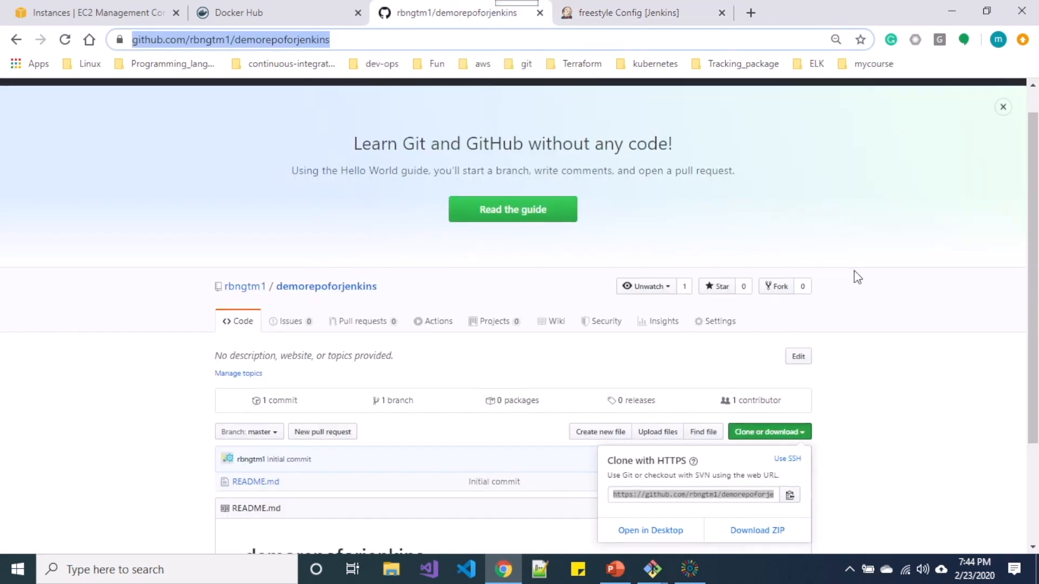
{"action": "left_click", "coordinate": [1007, 97]}
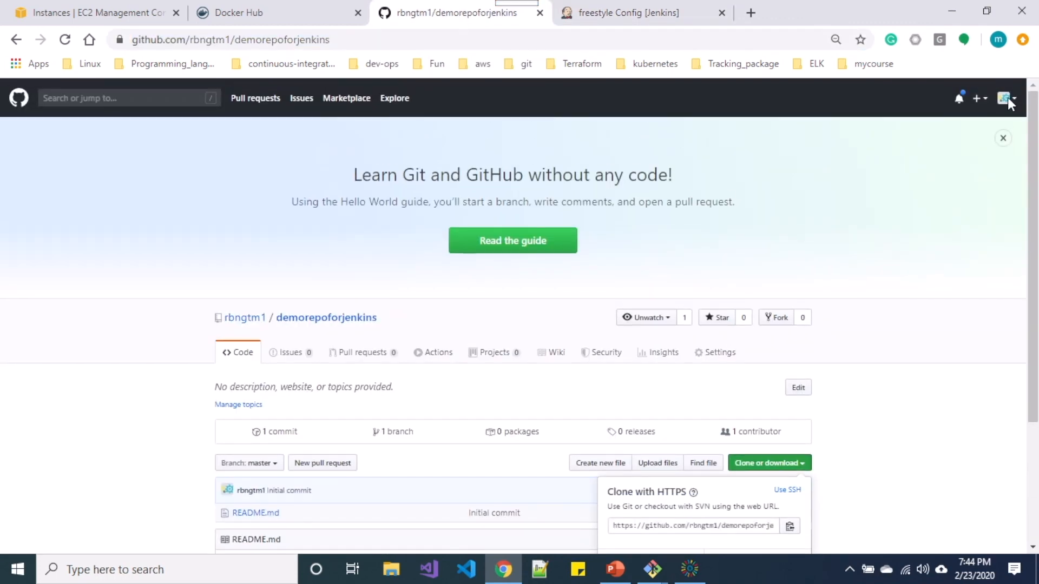
{"action": "left_click", "coordinate": [1008, 98]}
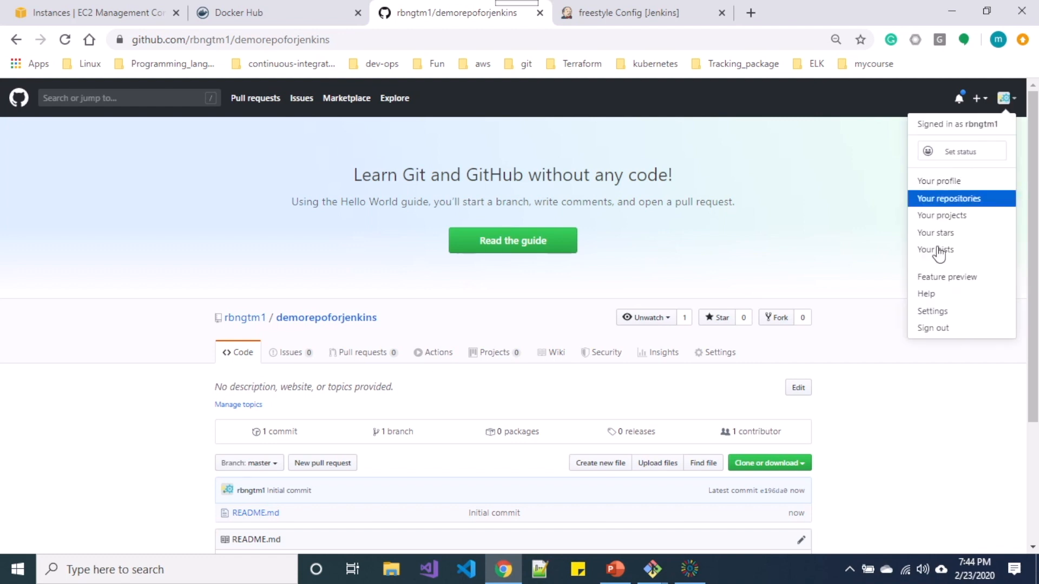
{"action": "left_click", "coordinate": [948, 312]}
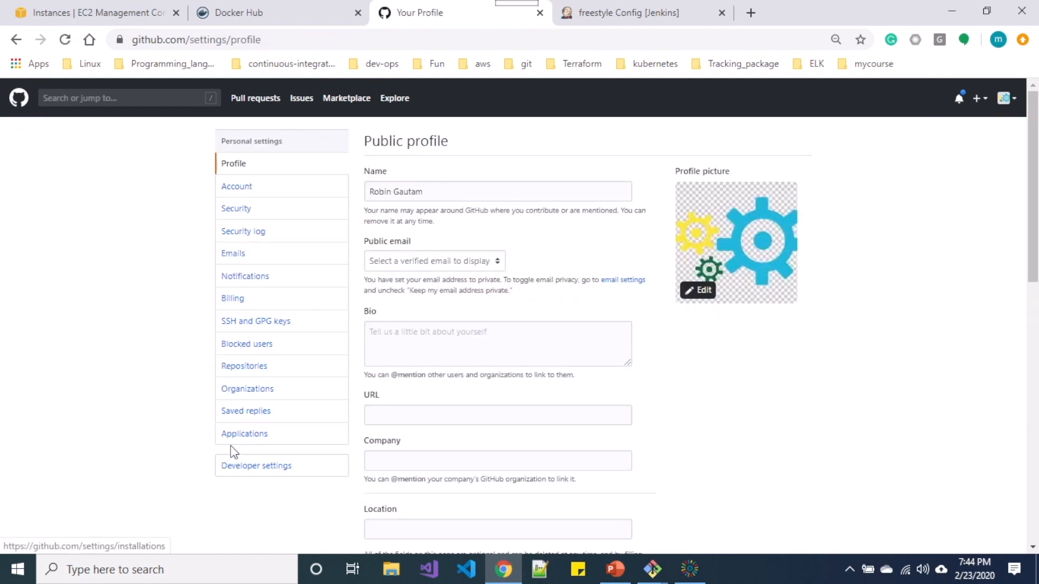
{"action": "left_click", "coordinate": [242, 469]}
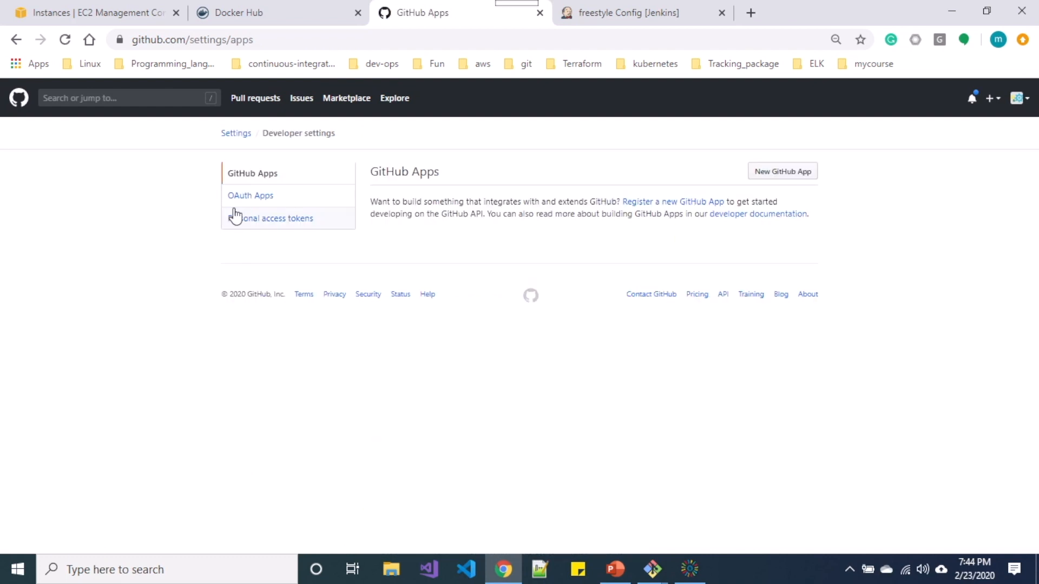
{"action": "left_click", "coordinate": [236, 218]}
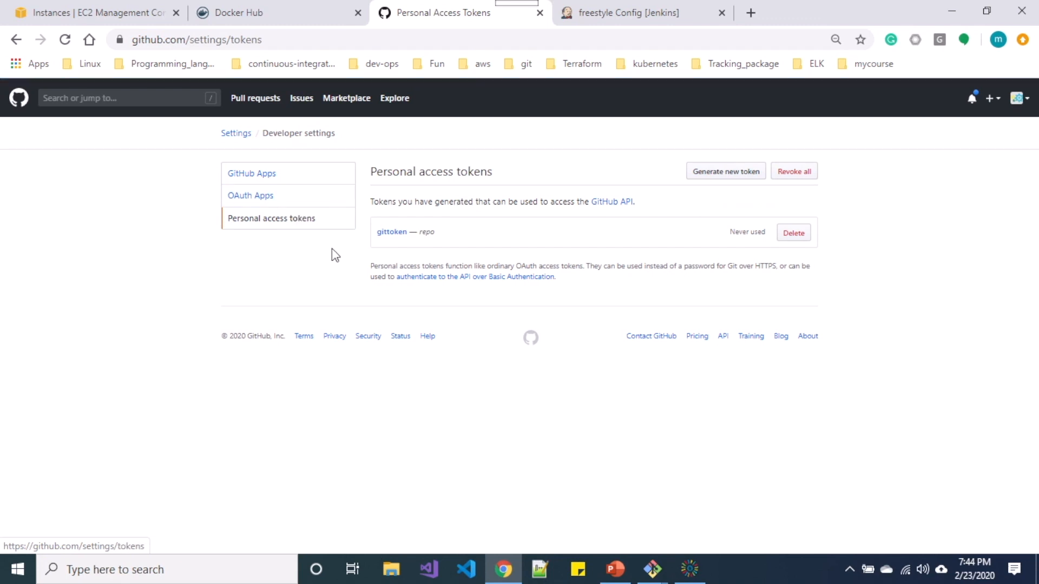
{"action": "left_click", "coordinate": [791, 236]}
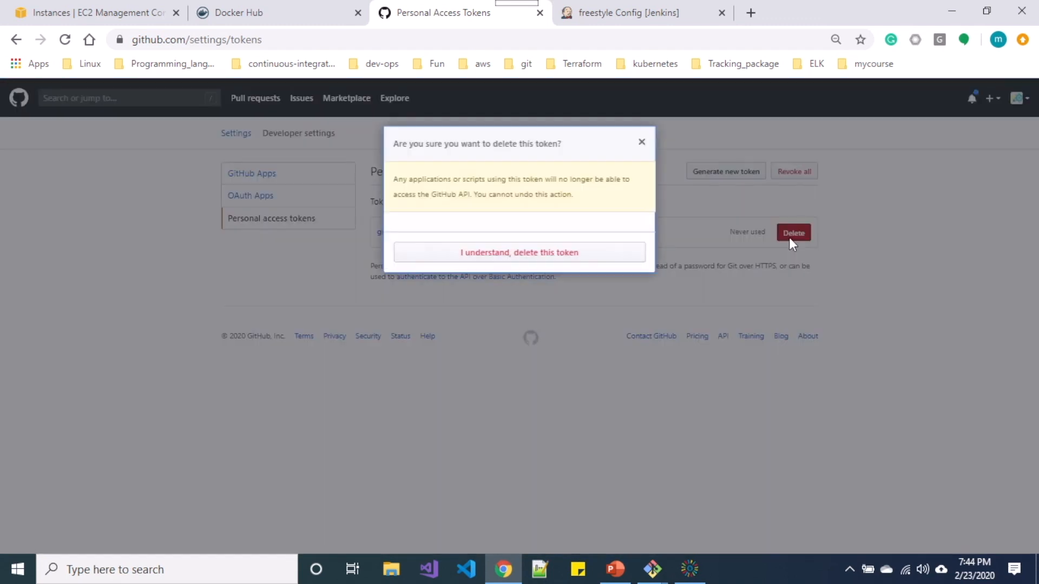
{"action": "left_click", "coordinate": [629, 259]}
Generate a new personal access token named gittoken with repo scope and copy its value.
{"action": "left_click", "coordinate": [701, 174]}
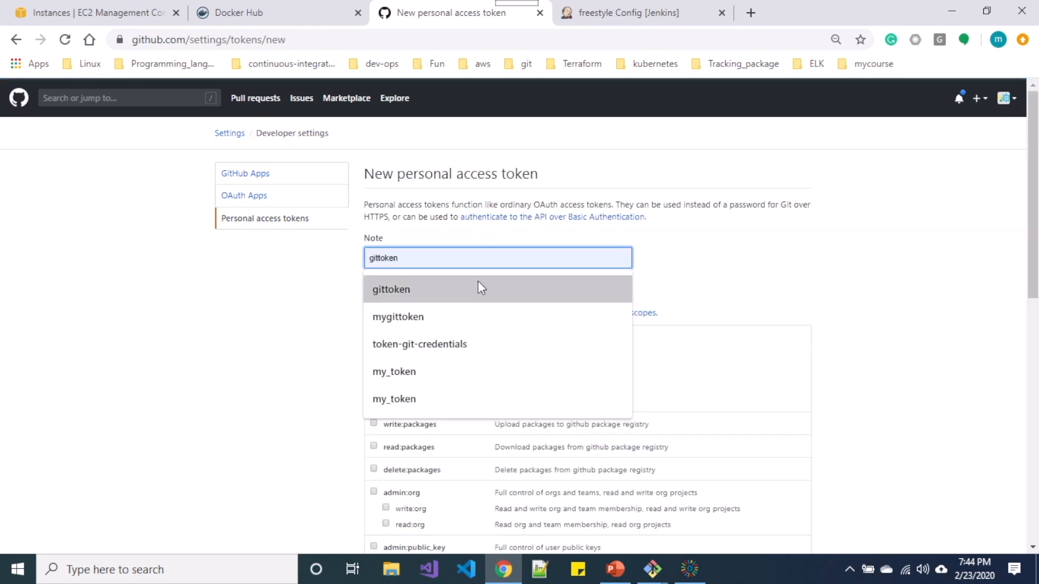
{"action": "left_click", "coordinate": [461, 282]}
{"action": "left_click", "coordinate": [374, 336]}
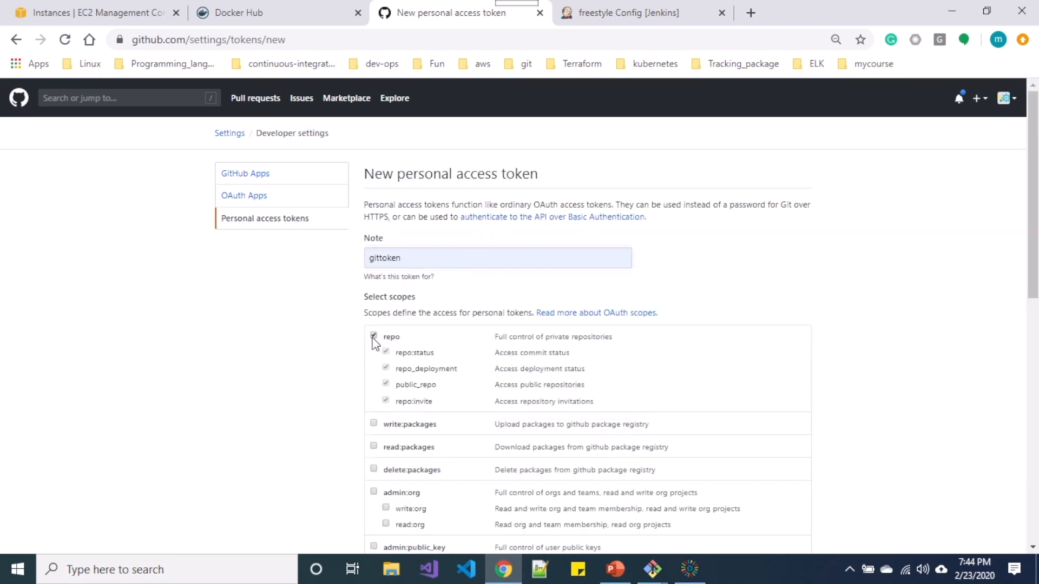
{"action": "scroll", "coordinate": [377, 343], "scroll_direction": "down", "scroll_amount": 4}
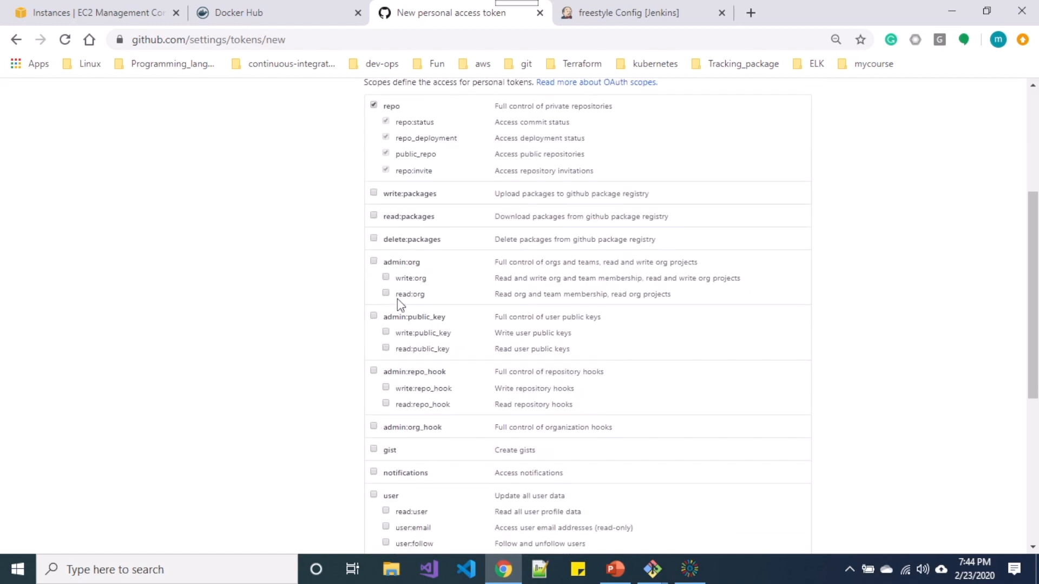
{"action": "scroll", "coordinate": [393, 355], "scroll_direction": "down", "scroll_amount": 5}
{"action": "left_click", "coordinate": [402, 448]}
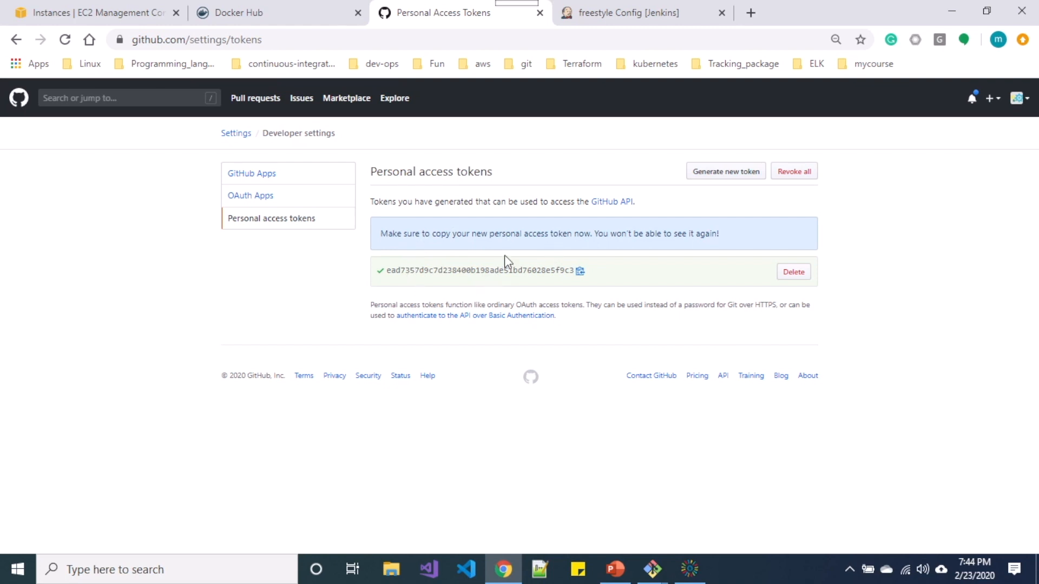
{"action": "left_click", "coordinate": [579, 271]}
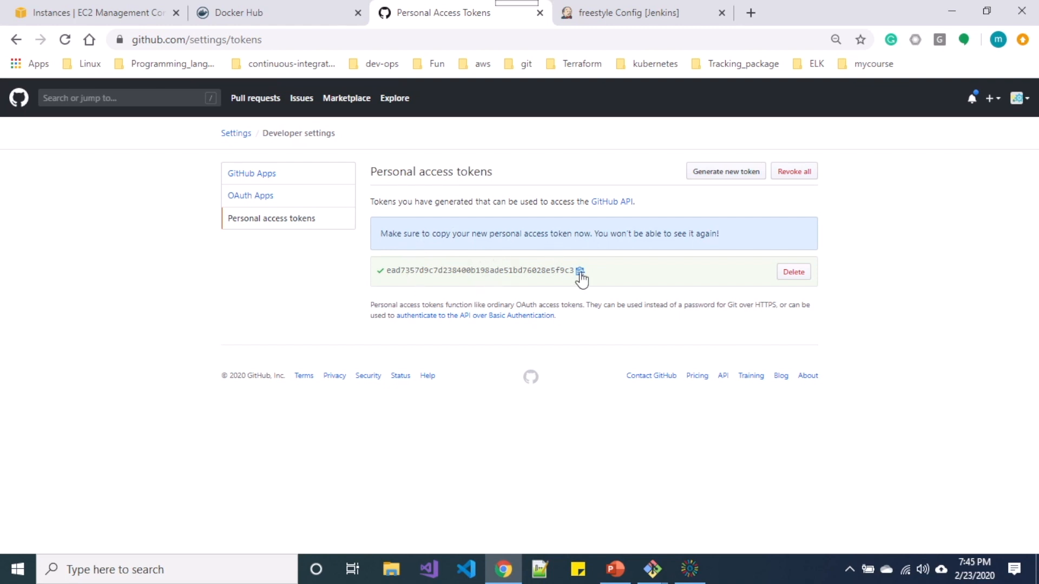
Add a username-and-password credential with the token as password and ID and description git-token.
{"action": "left_click", "coordinate": [587, 12]}
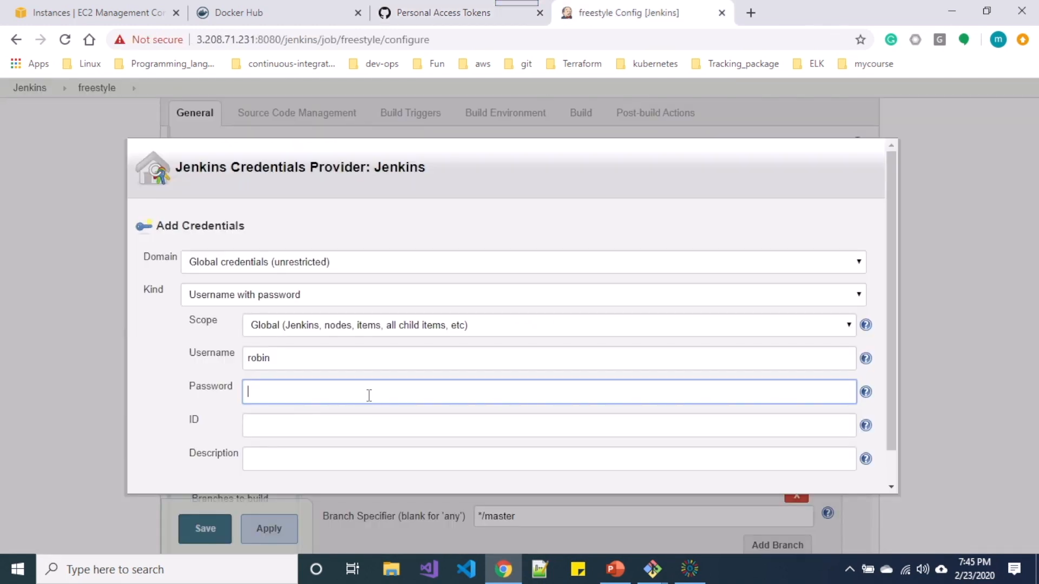
{"action": "key", "text": "ctrl+v"}
{"action": "left_click", "coordinate": [351, 421]}
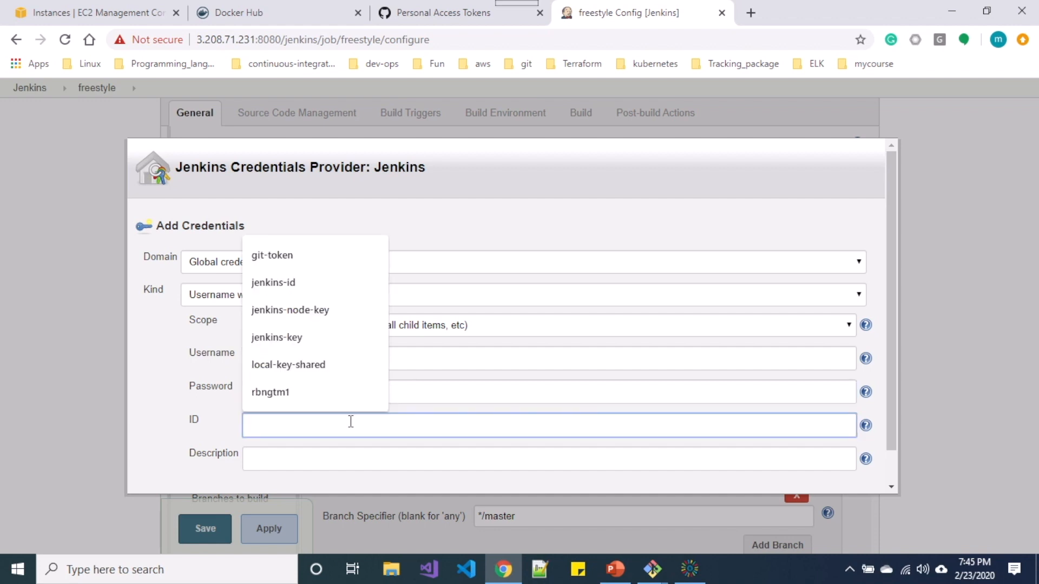
{"action": "left_click", "coordinate": [297, 259]}
{"action": "left_click_drag", "start_coordinate": [292, 422], "coordinate": [204, 417]}
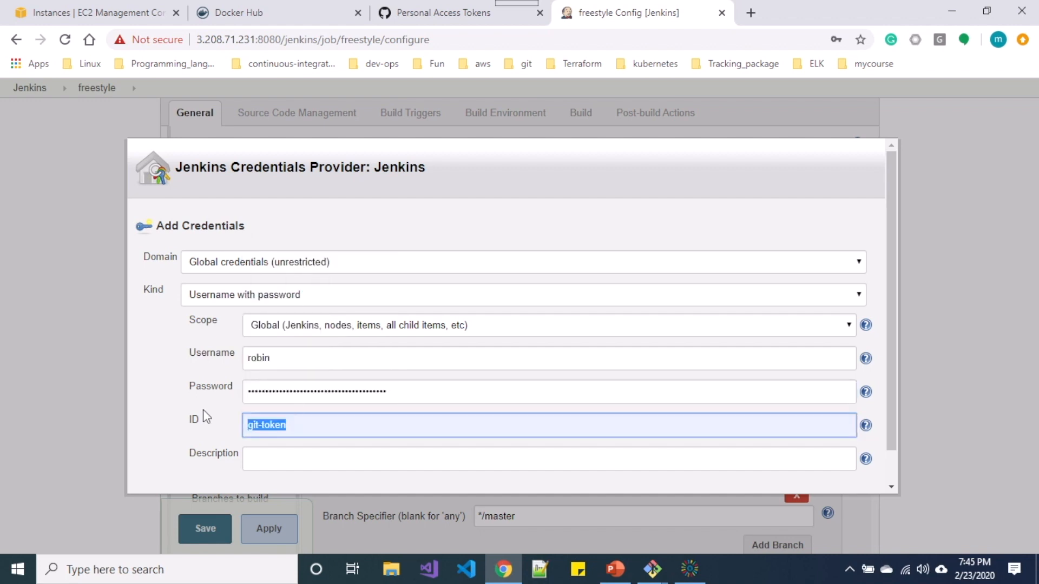
{"action": "left_click", "coordinate": [265, 458]}
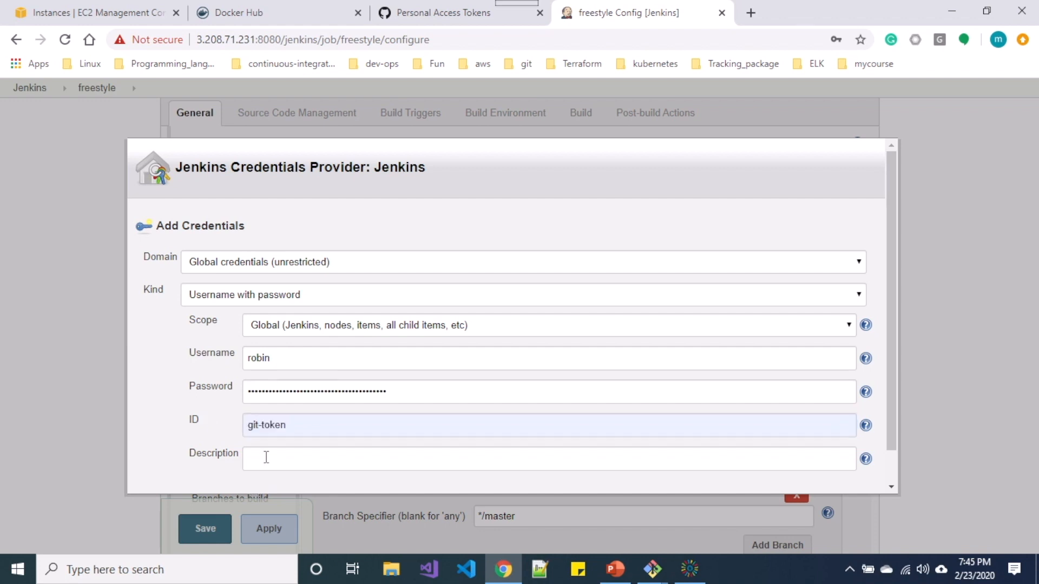
{"action": "key", "text": "ctrl+v"}
{"action": "left_click", "coordinate": [399, 433]}
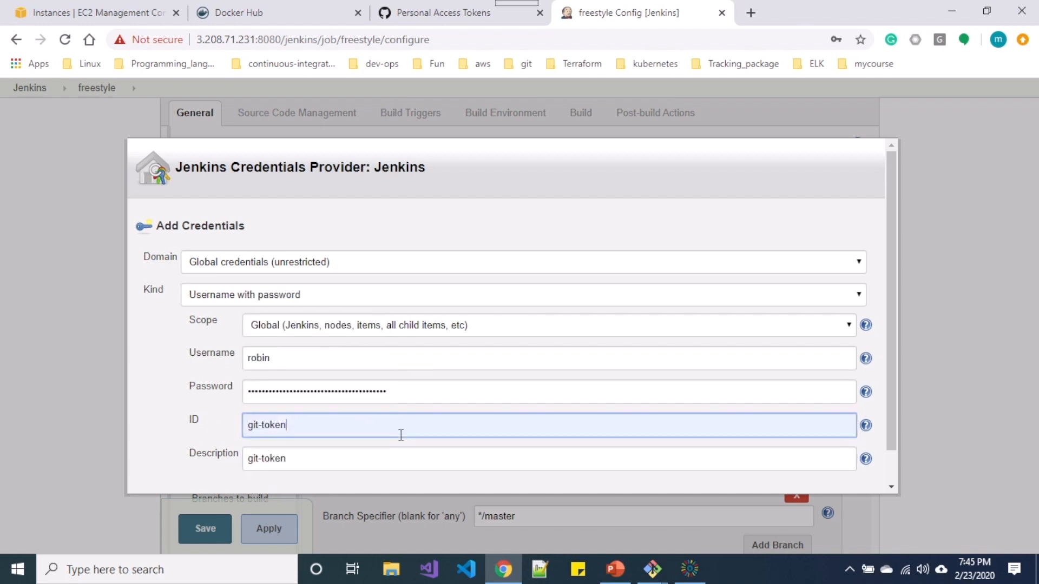
{"action": "scroll", "coordinate": [399, 434], "scroll_direction": "down", "scroll_amount": 1}
{"action": "left_click", "coordinate": [173, 475]}
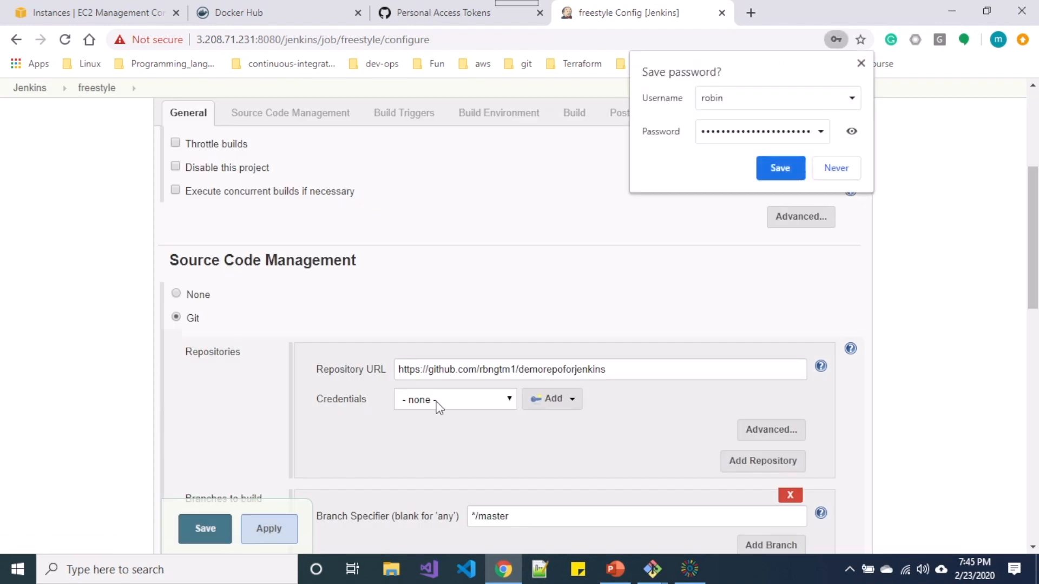
Select the git-token credential for the repository and dismiss the browser's save-password prompt.
{"action": "left_click", "coordinate": [504, 400]}
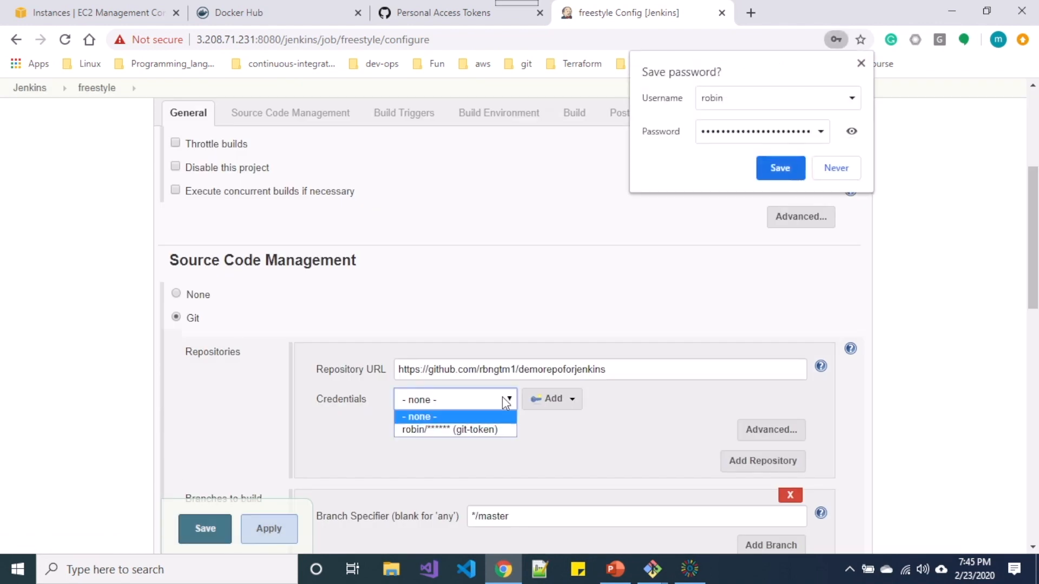
{"action": "left_click", "coordinate": [479, 431]}
{"action": "left_click", "coordinate": [861, 64]}
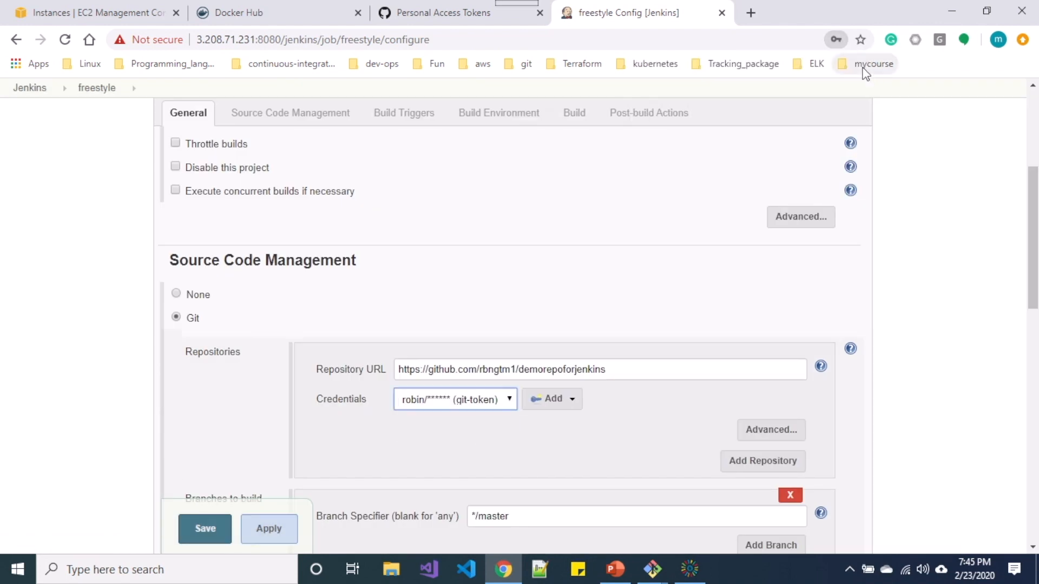
Enable Build periodically under Build Triggers with the schedule * * * * *.
{"action": "scroll", "coordinate": [672, 269], "scroll_direction": "down", "scroll_amount": 6}
{"action": "scroll", "coordinate": [672, 269], "scroll_direction": "down", "scroll_amount": 1}
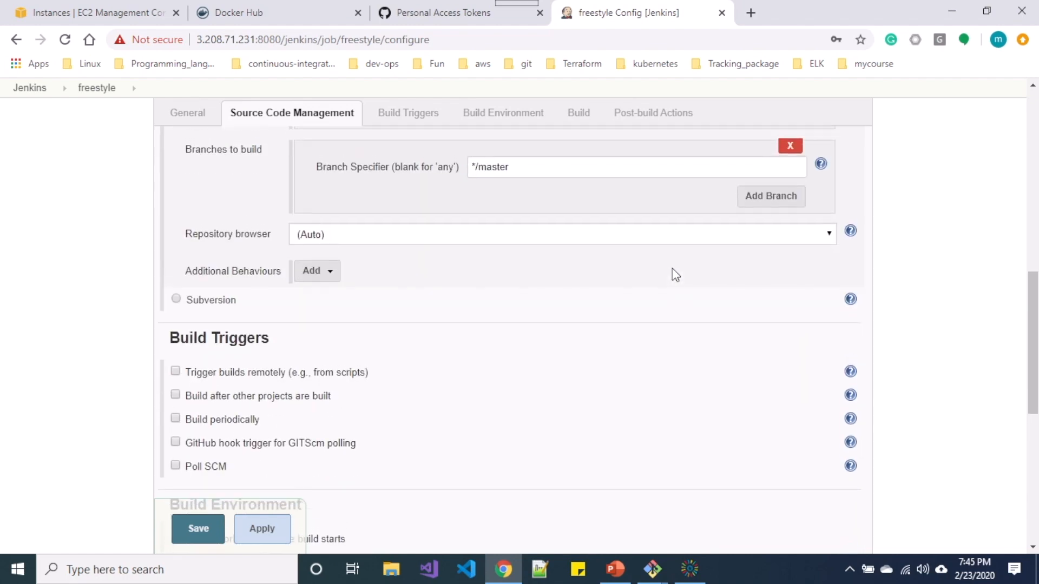
{"action": "scroll", "coordinate": [670, 268], "scroll_direction": "up", "scroll_amount": 1}
{"action": "scroll", "coordinate": [297, 226], "scroll_direction": "down", "scroll_amount": 2}
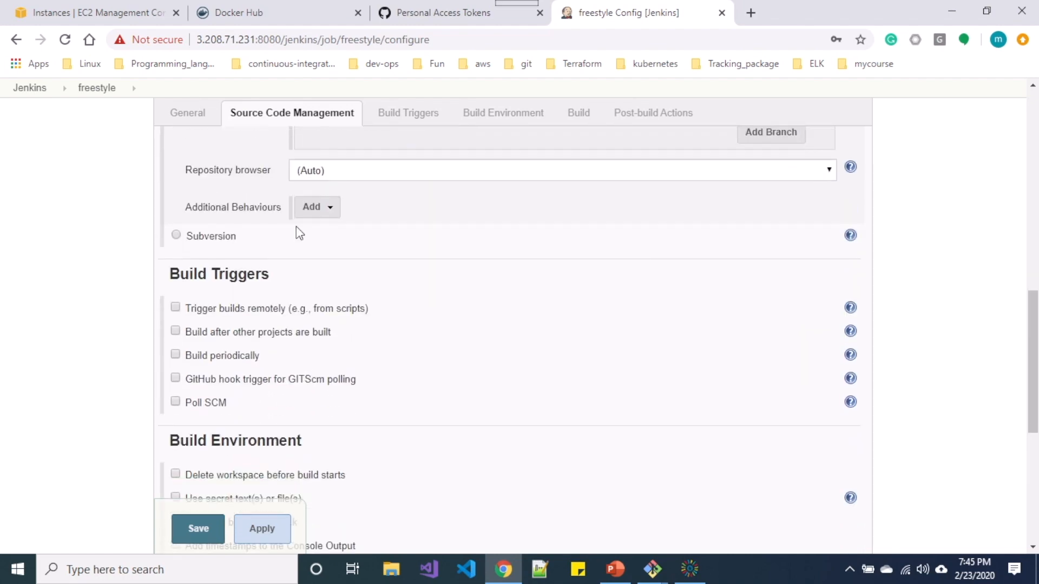
{"action": "scroll", "coordinate": [297, 227], "scroll_direction": "up", "scroll_amount": 5}
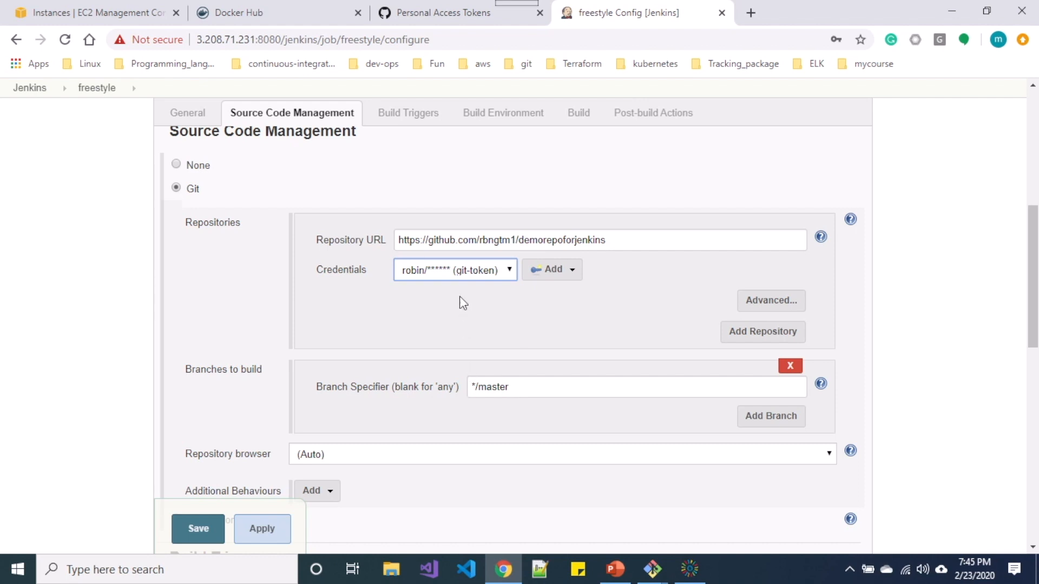
{"action": "scroll", "coordinate": [460, 297], "scroll_direction": "down", "scroll_amount": 5}
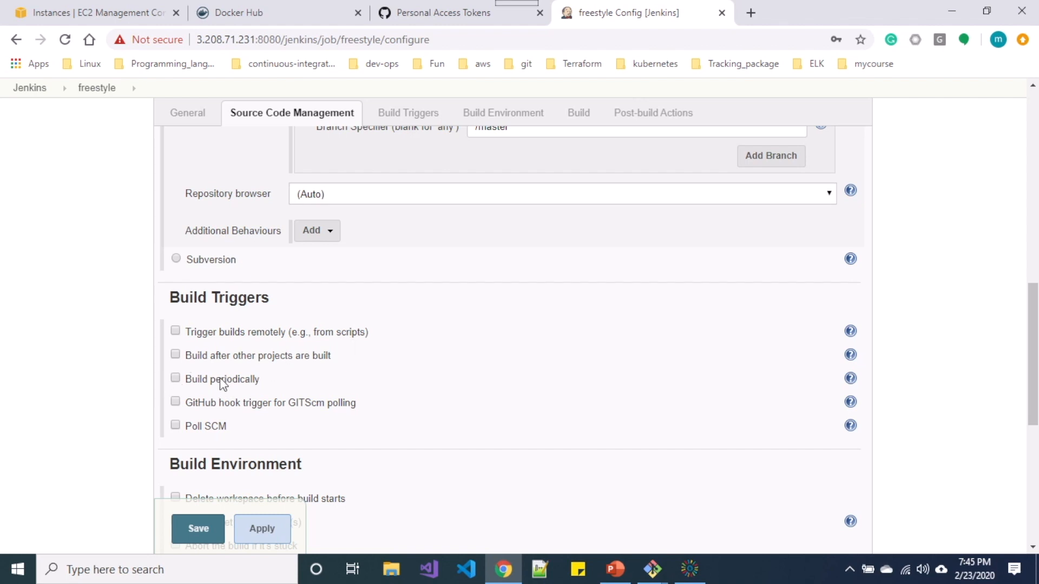
{"action": "scroll", "coordinate": [216, 381], "scroll_direction": "down", "scroll_amount": 1}
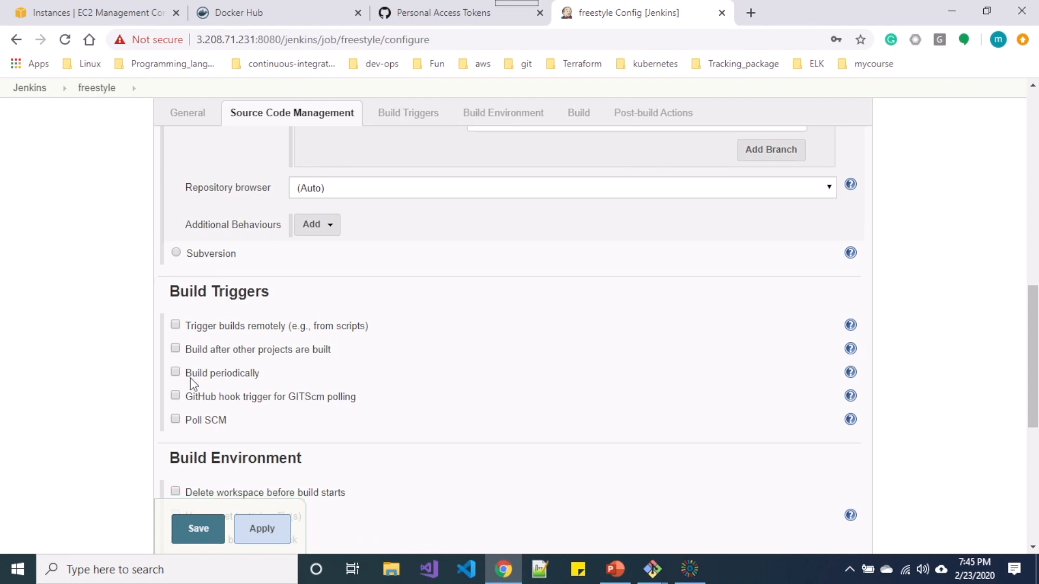
{"action": "left_click", "coordinate": [176, 373]}
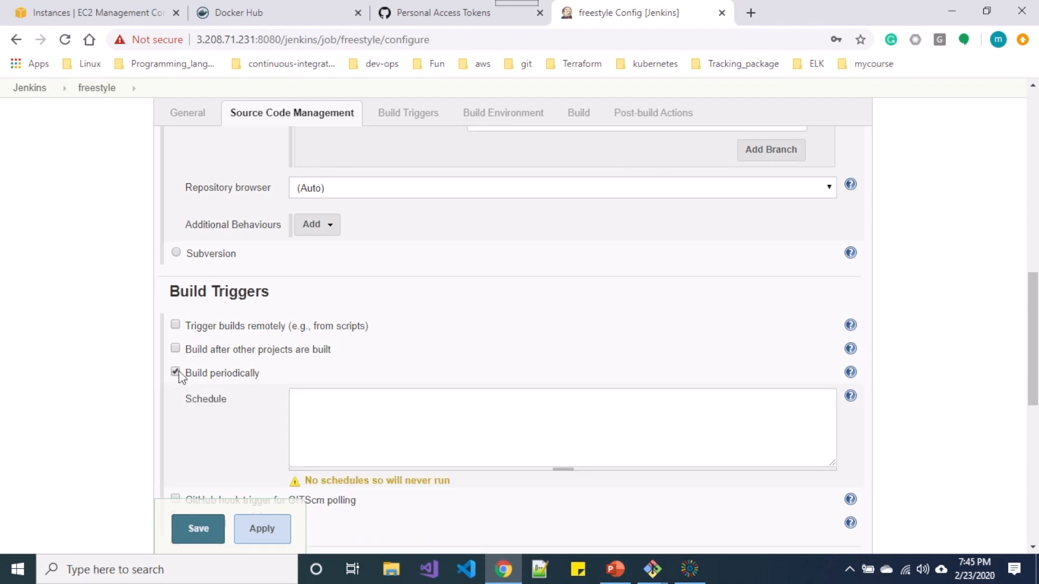
{"action": "left_click", "coordinate": [349, 410]}
{"action": "type", "text": "* * *"}
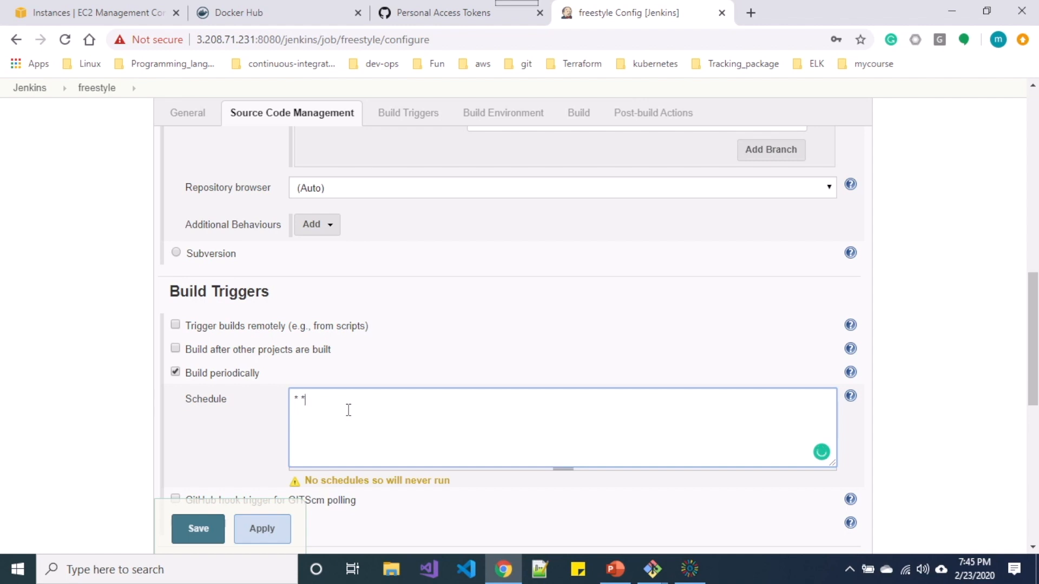
{"action": "type", "text": " * *"}
Apply and save the freestyle job configuration.
{"action": "scroll", "coordinate": [318, 401], "scroll_direction": "down", "scroll_amount": 1}
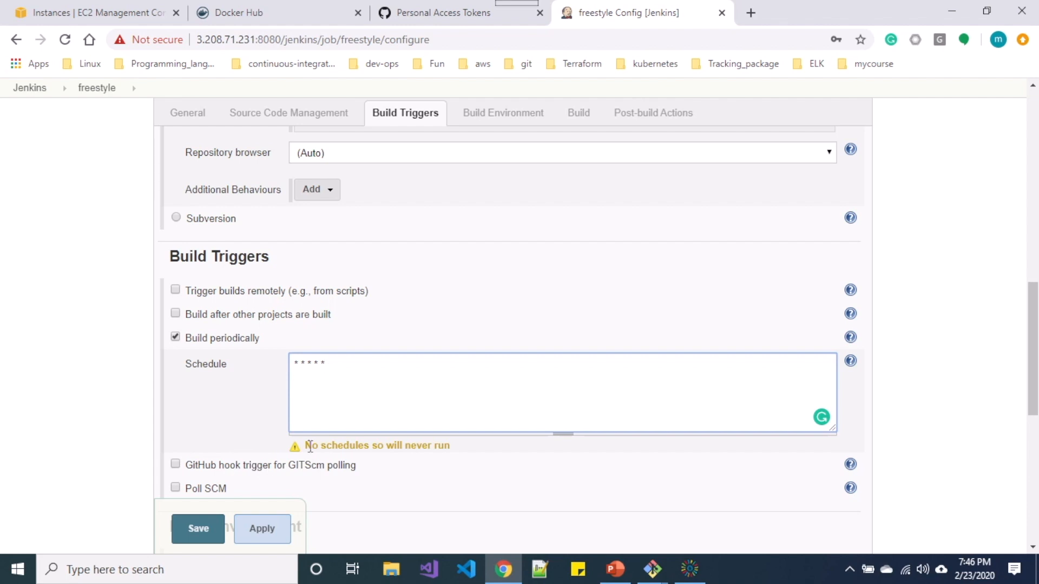
{"action": "left_click", "coordinate": [266, 531]}
{"action": "left_click", "coordinate": [199, 529]}
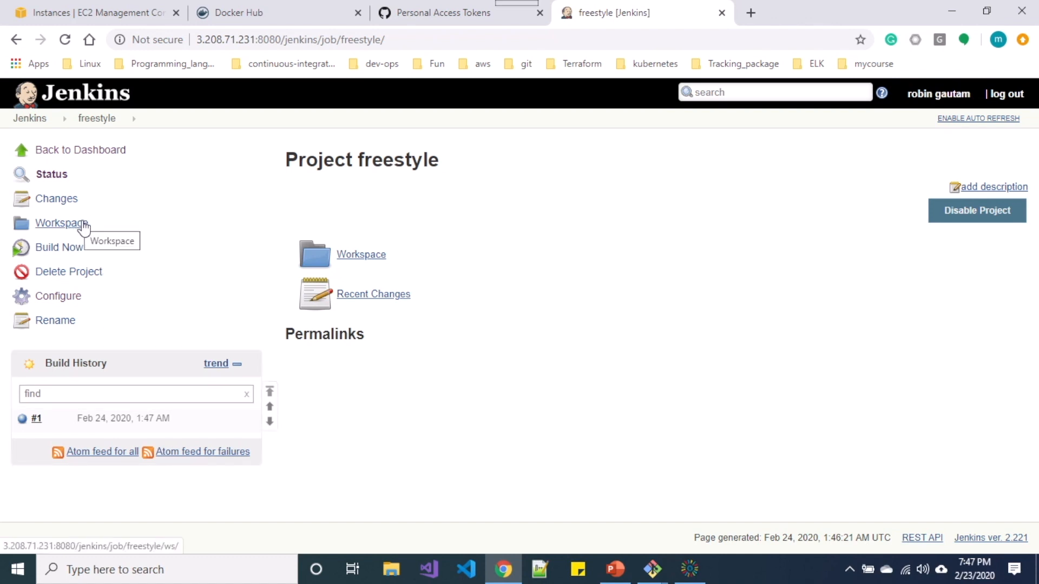
Reload the freestyle project page to show build #1 as the last successful build.
{"action": "left_click", "coordinate": [99, 119]}
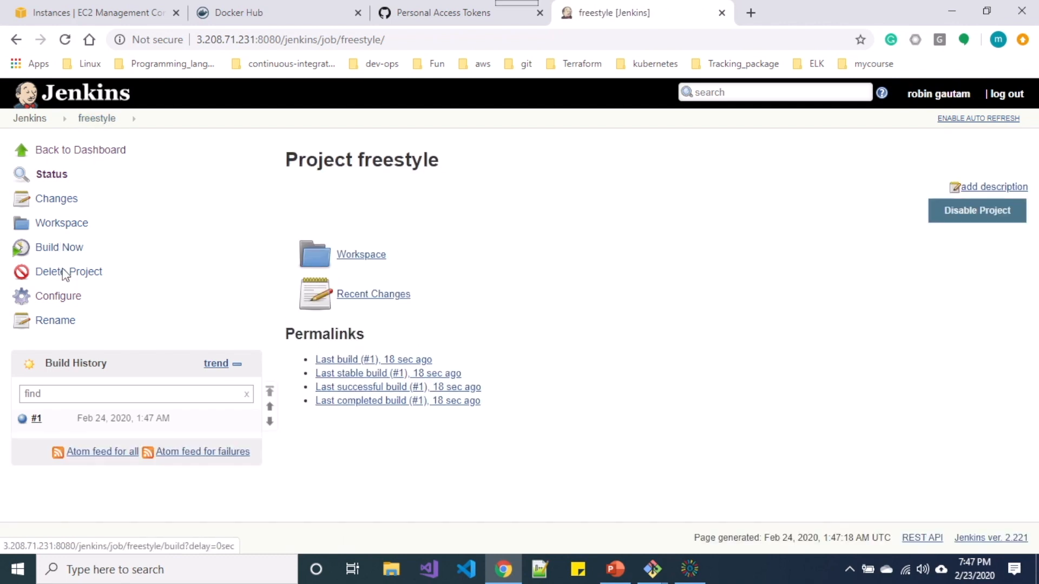
In the job configuration, turn off Build periodically and enable Poll SCM with schedule * * * * *.
{"action": "left_click", "coordinate": [63, 298]}
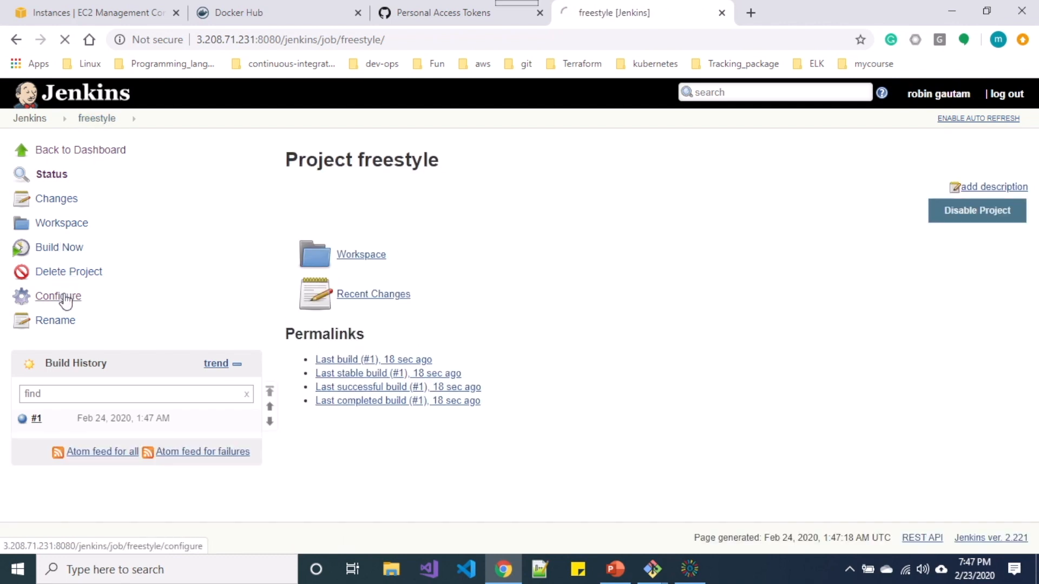
{"action": "scroll", "coordinate": [259, 294], "scroll_direction": "down", "scroll_amount": 10}
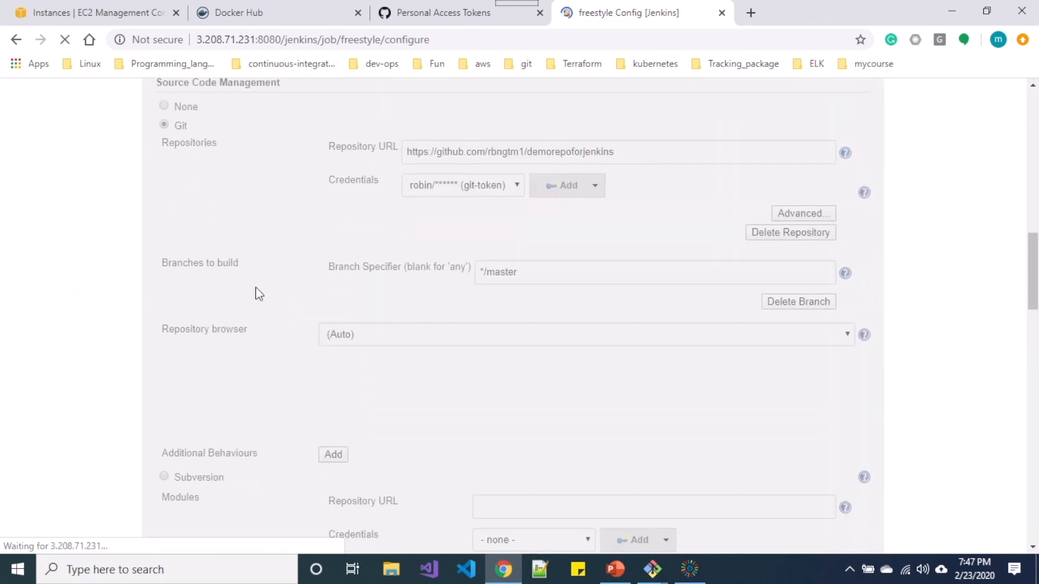
{"action": "scroll", "coordinate": [256, 288], "scroll_direction": "down", "scroll_amount": 10}
{"action": "scroll", "coordinate": [255, 287], "scroll_direction": "up", "scroll_amount": 1}
{"action": "scroll", "coordinate": [255, 287], "scroll_direction": "down", "scroll_amount": 4}
{"action": "scroll", "coordinate": [255, 287], "scroll_direction": "up", "scroll_amount": 4}
{"action": "scroll", "coordinate": [255, 286], "scroll_direction": "up", "scroll_amount": 3}
{"action": "left_click", "coordinate": [175, 338]}
{"action": "left_click", "coordinate": [175, 384]}
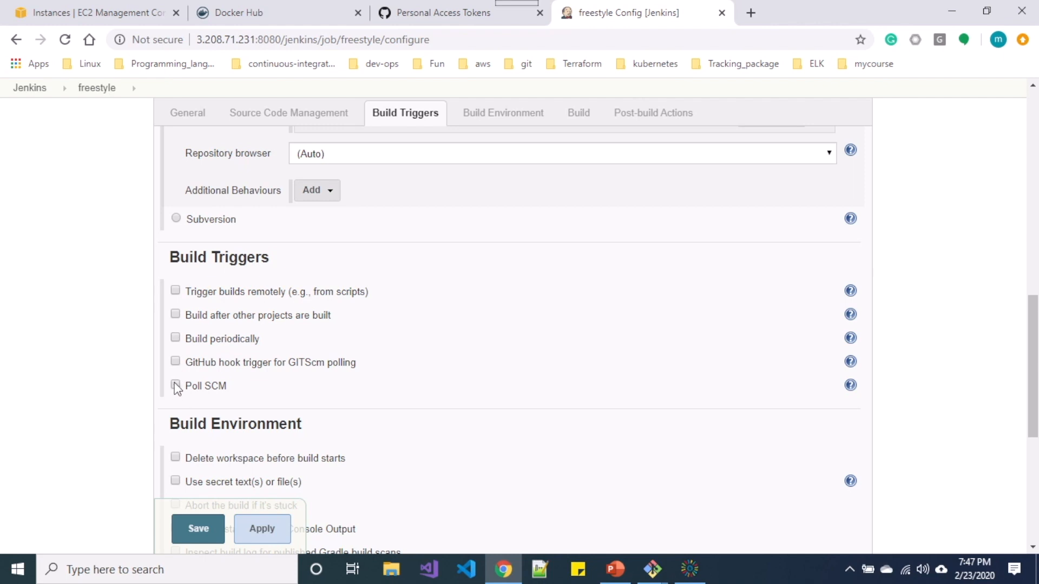
{"action": "left_click", "coordinate": [325, 434]}
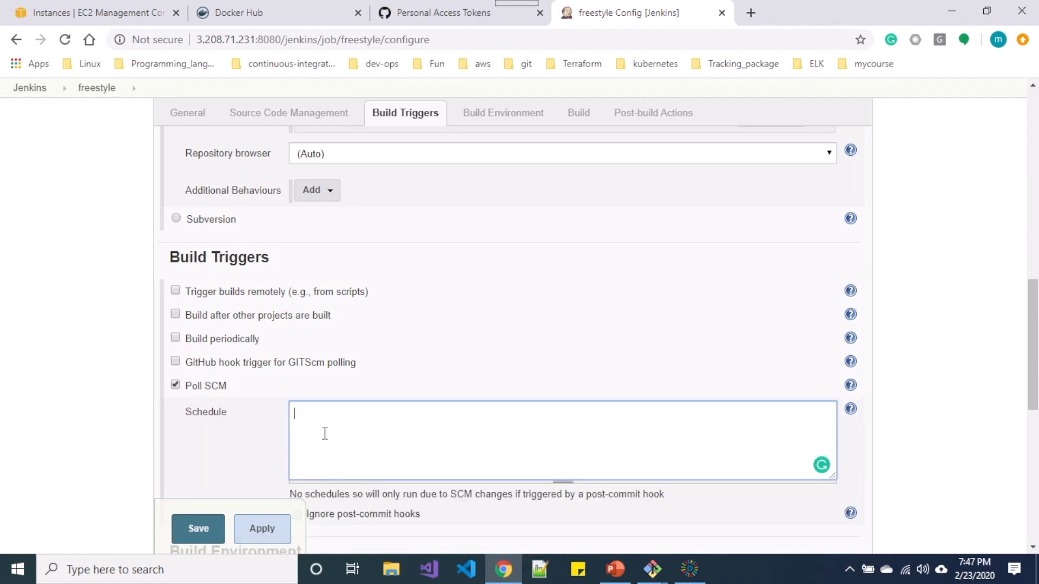
{"action": "type", "text": "* * * * *"}
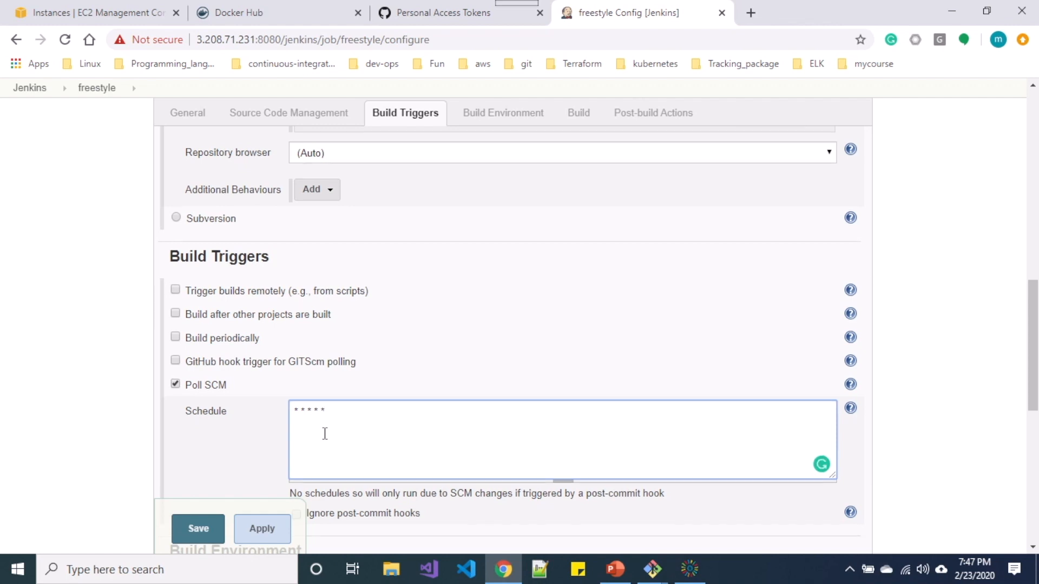
Apply and save the Poll SCM configuration.
{"action": "scroll", "coordinate": [325, 433], "scroll_direction": "down", "scroll_amount": 2}
{"action": "left_click", "coordinate": [261, 528]}
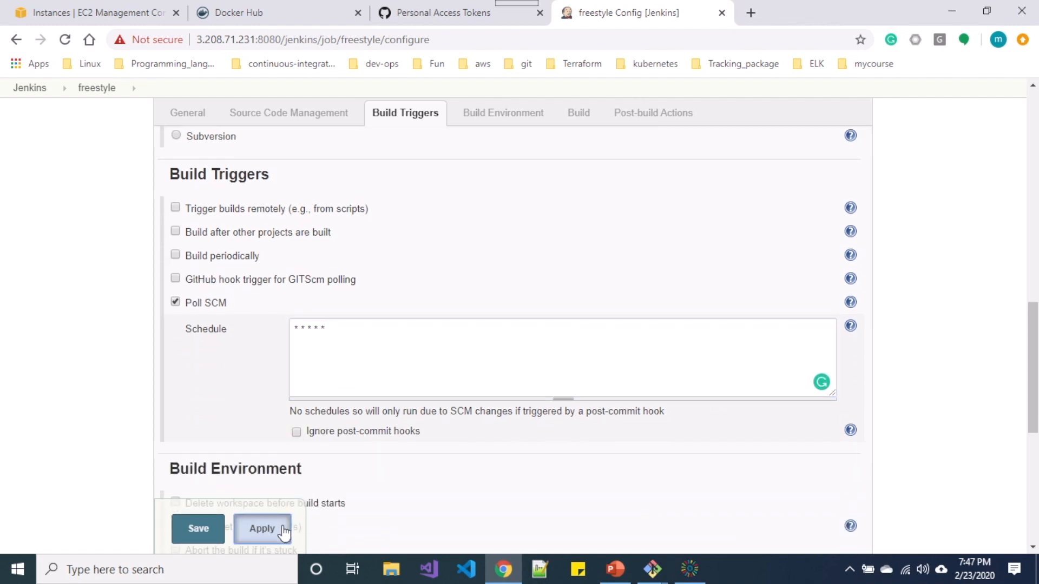
{"action": "left_click", "coordinate": [213, 529]}
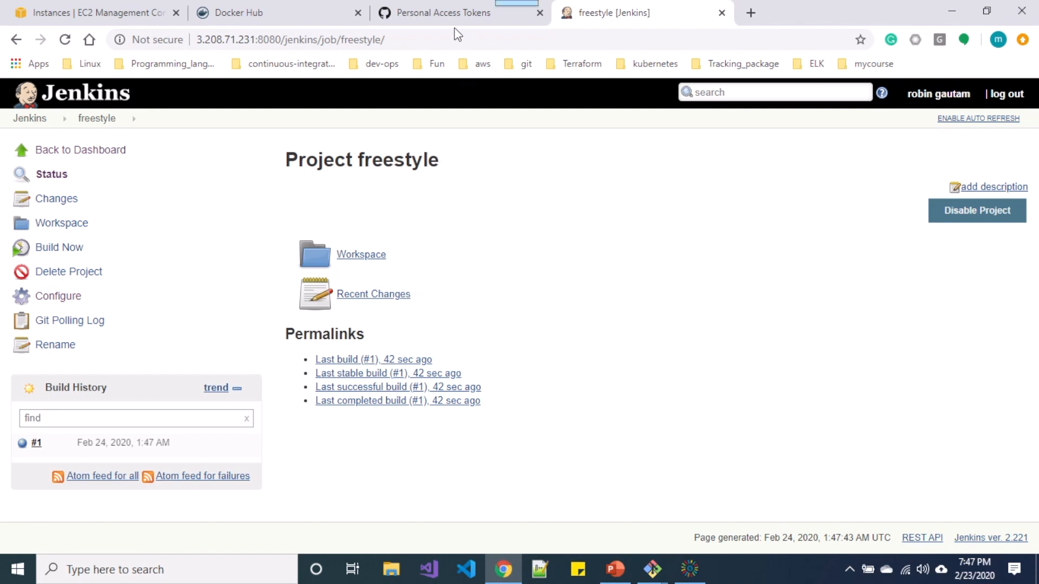
In GitHub, navigate from the tokens page to the demorepoforjenkins repository.
{"action": "left_click", "coordinate": [441, 16]}
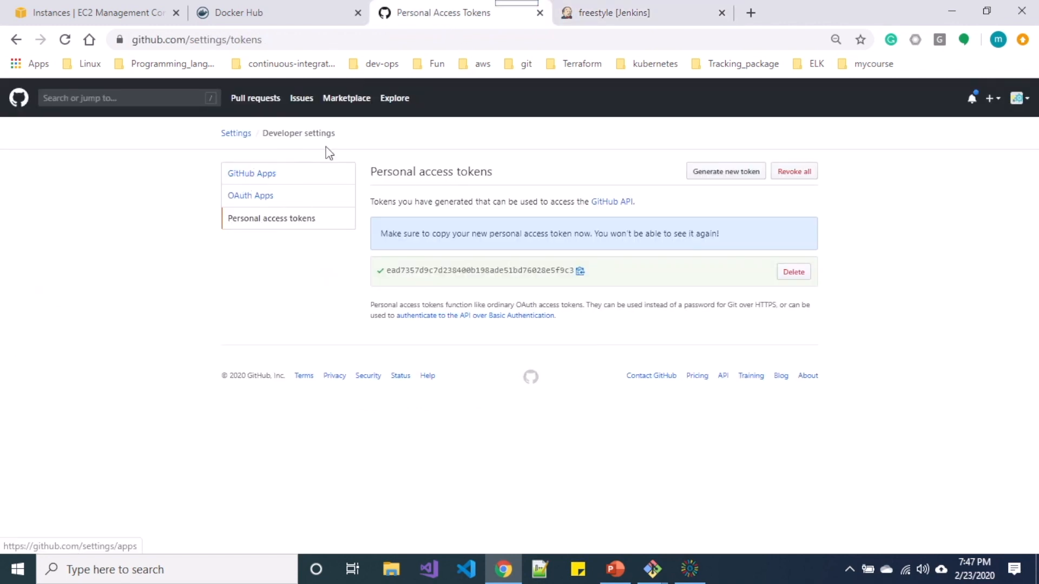
{"action": "left_click", "coordinate": [180, 39]}
{"action": "key", "text": "BackSpace"}
{"action": "key", "text": "BackSpace"}
{"action": "key", "text": "BackSpace"}
{"action": "key", "text": "BackSpace"}
{"action": "key", "text": "BackSpace"}
{"action": "key", "text": "BackSpace"}
{"action": "key", "text": "BackSpace"}
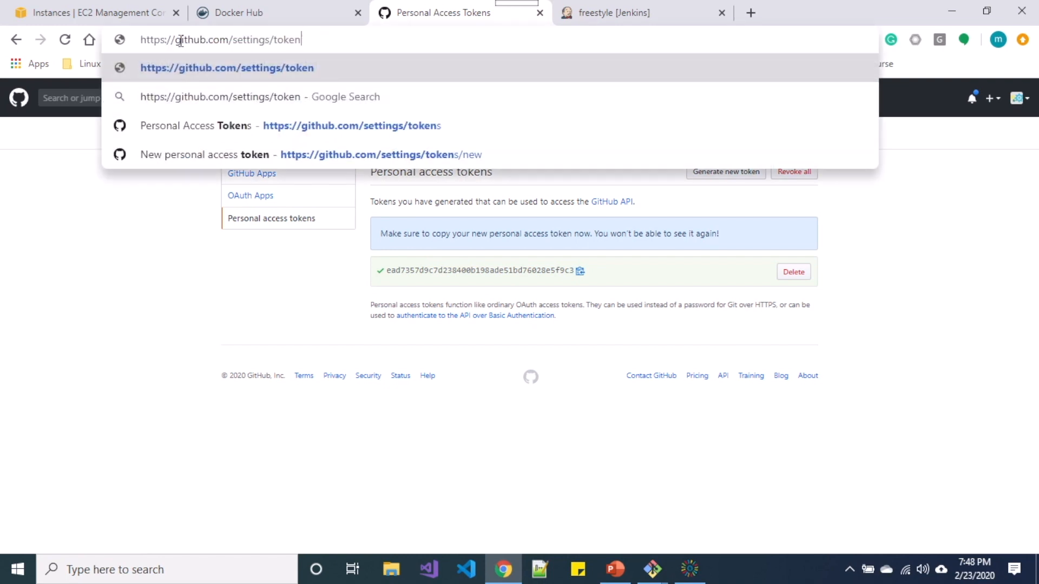
{"action": "key", "text": "BackSpace"}
{"action": "key", "text": "BackSpace"}
{"action": "key", "text": "BackSpace"}
{"action": "key", "text": "BackSpace"}
{"action": "key", "text": "BackSpace"}
{"action": "key", "text": "BackSpace"}
{"action": "key", "text": "BackSpace"}
{"action": "key", "text": "BackSpace"}
{"action": "type", "text": "rbngtm1?tab=repositories"}
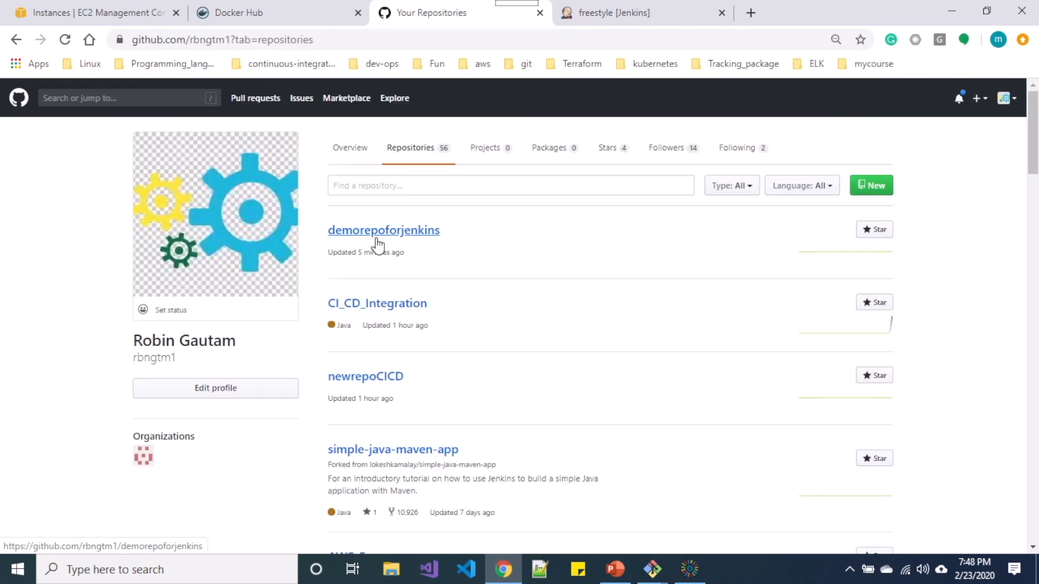
{"action": "left_click", "coordinate": [378, 244]}
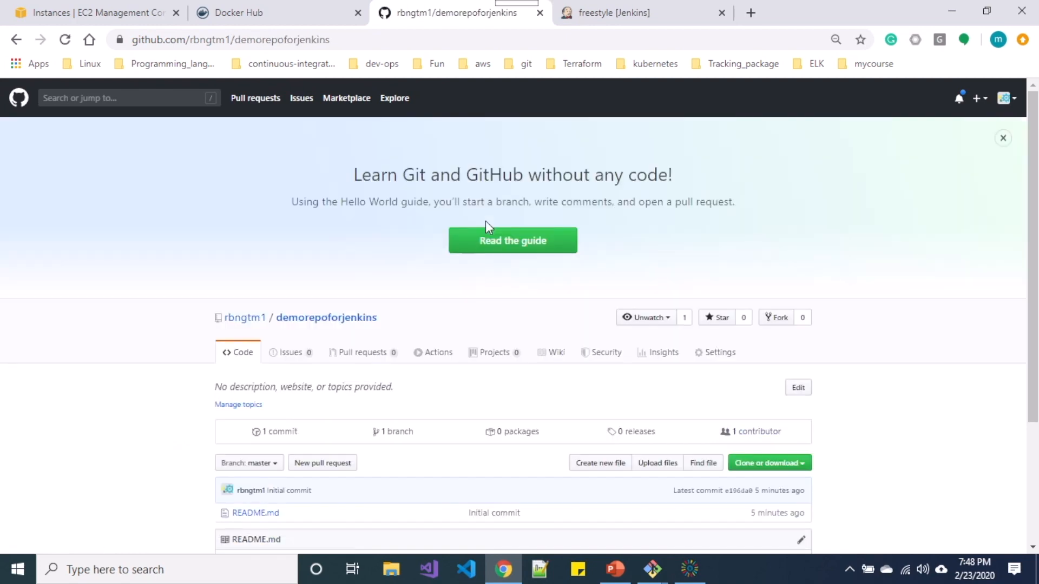
Add the line '* hello world' to README.md and commit it to master.
{"action": "scroll", "coordinate": [383, 373], "scroll_direction": "down", "scroll_amount": 3}
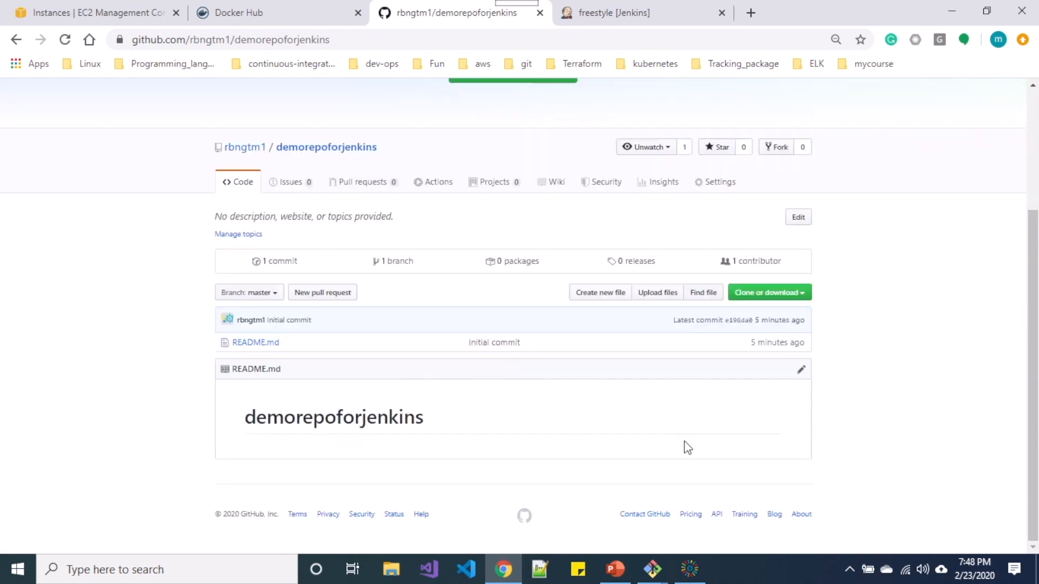
{"action": "left_click", "coordinate": [805, 371]}
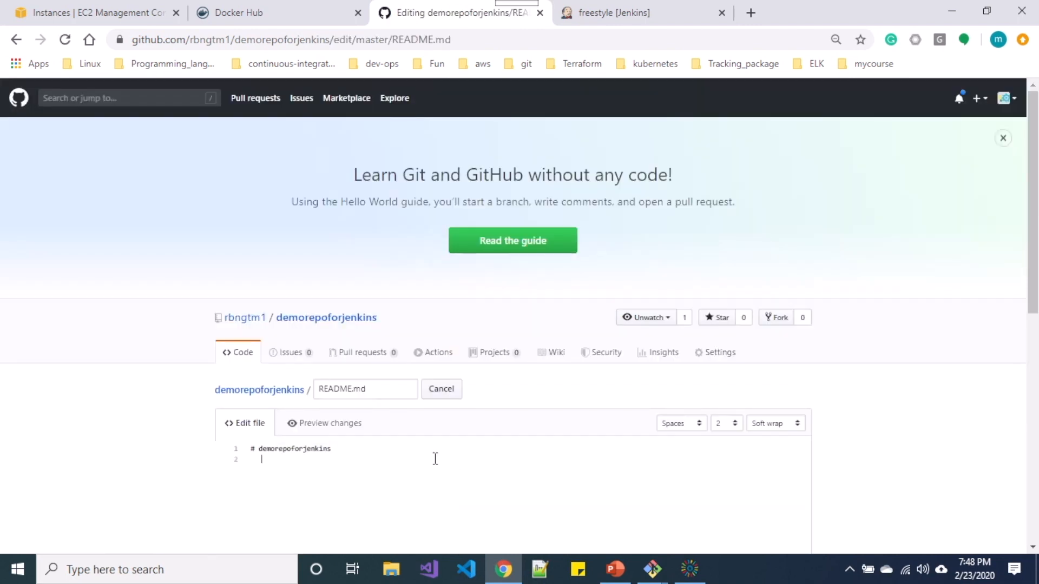
{"action": "type", "text": "* hello world"}
{"action": "scroll", "coordinate": [435, 459], "scroll_direction": "down", "scroll_amount": 10}
{"action": "left_click", "coordinate": [287, 455]}
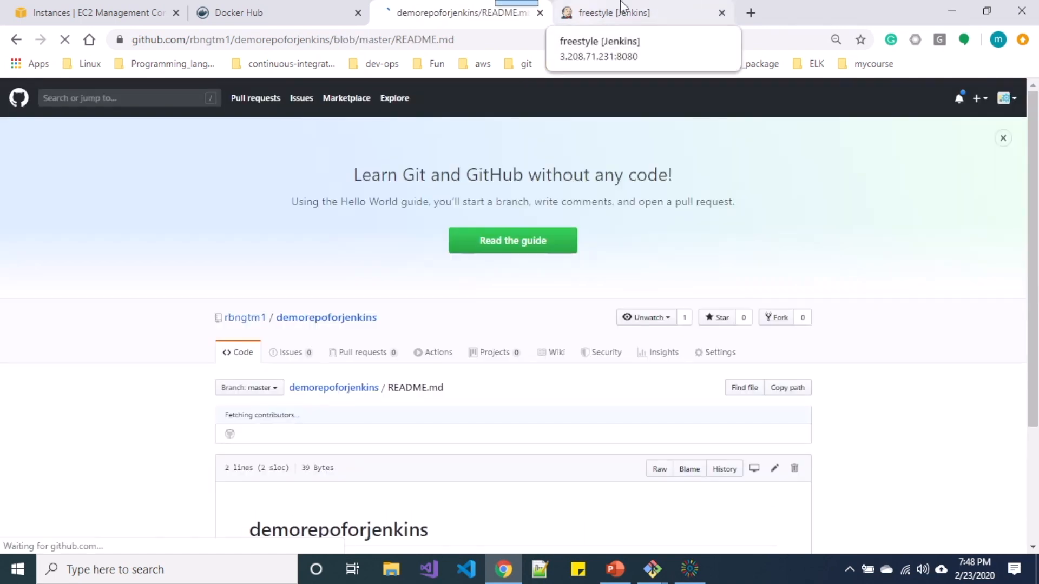
Return to the Jenkins freestyle project, note pending build #2, and open its configuration.
{"action": "left_click", "coordinate": [642, 14]}
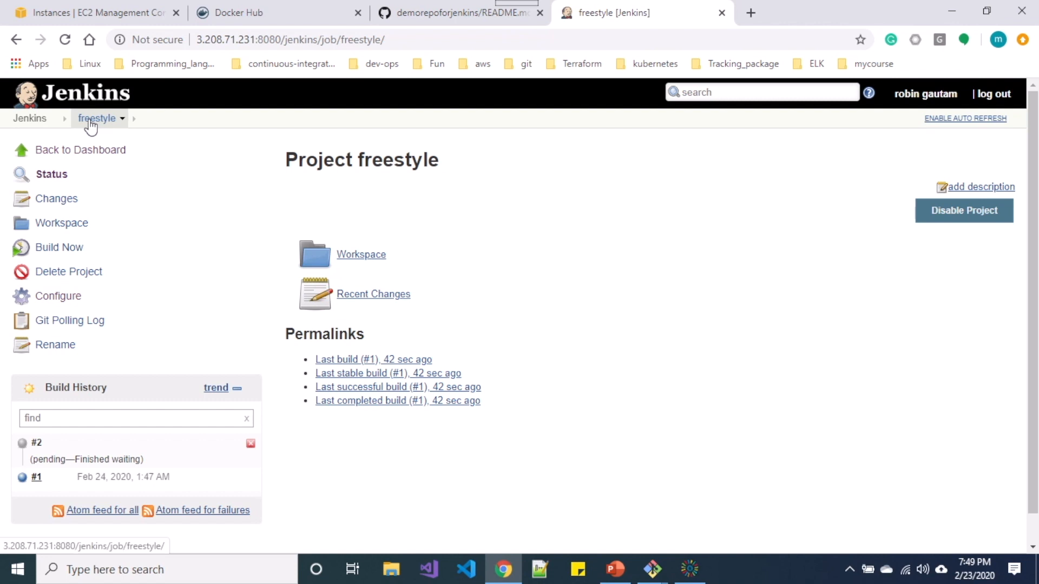
{"action": "left_click", "coordinate": [68, 296]}
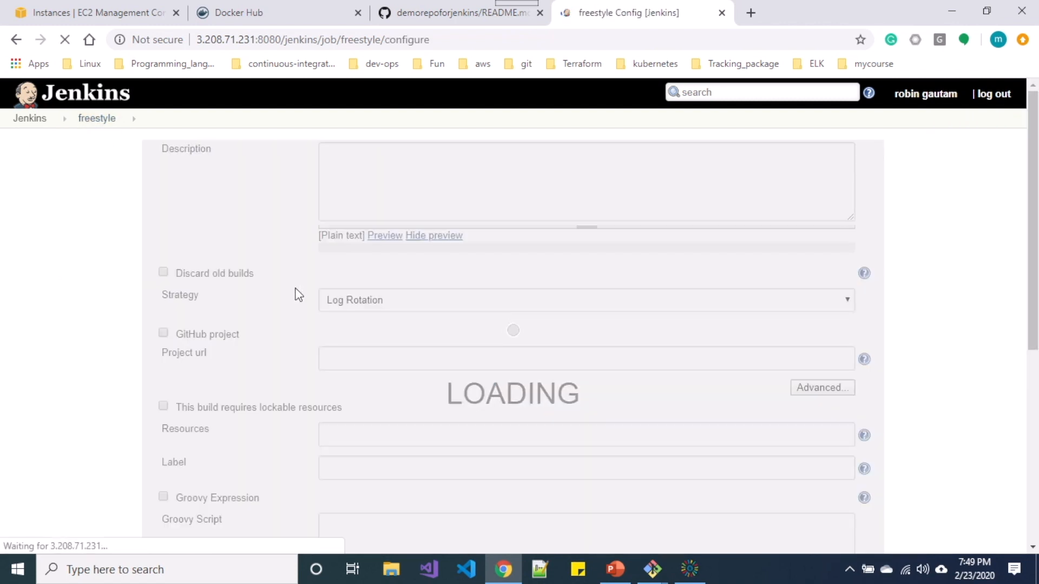
Under Build Triggers, uncheck Poll SCM and check GitHub hook trigger for GITScm polling.
{"action": "scroll", "coordinate": [198, 409], "scroll_direction": "down", "scroll_amount": 10}
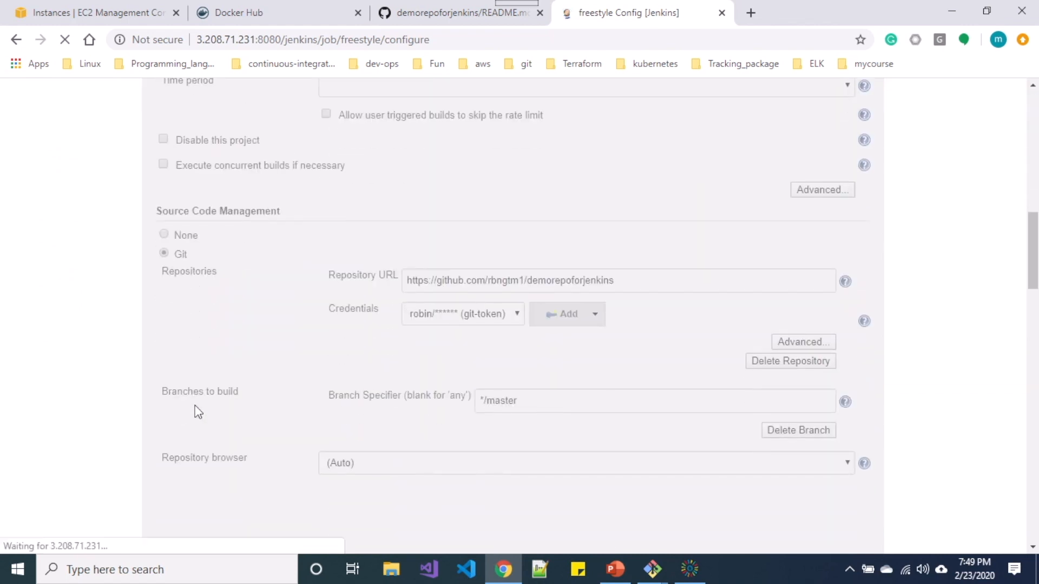
{"action": "scroll", "coordinate": [198, 412], "scroll_direction": "down", "scroll_amount": 6}
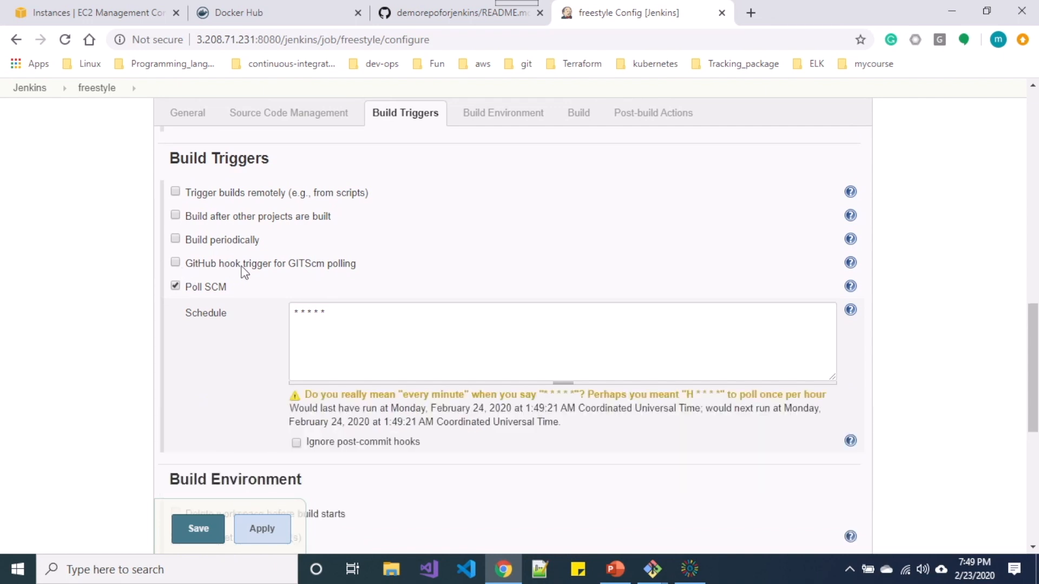
{"action": "left_click", "coordinate": [175, 240]}
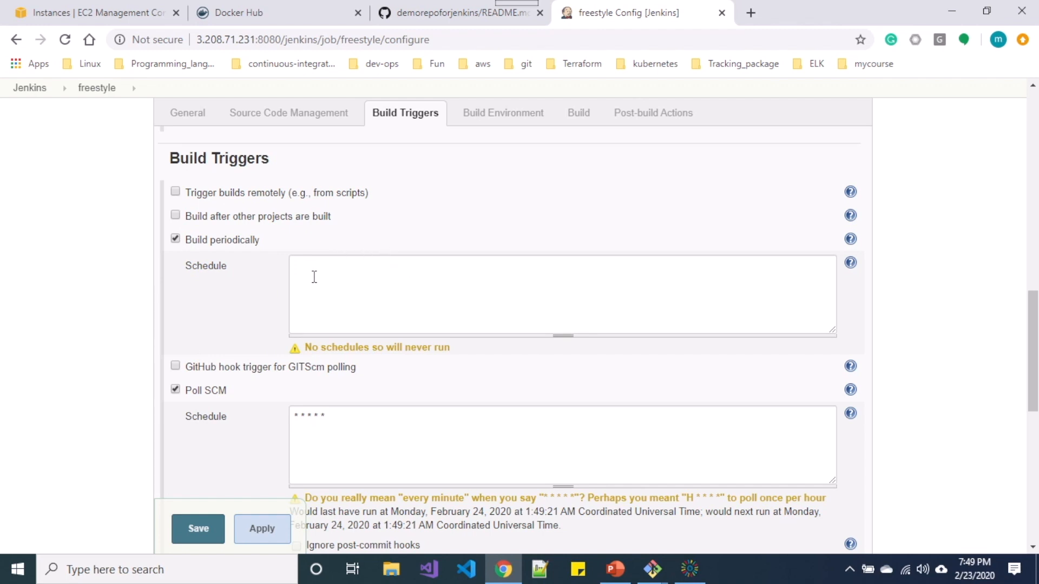
{"action": "left_click", "coordinate": [175, 239]}
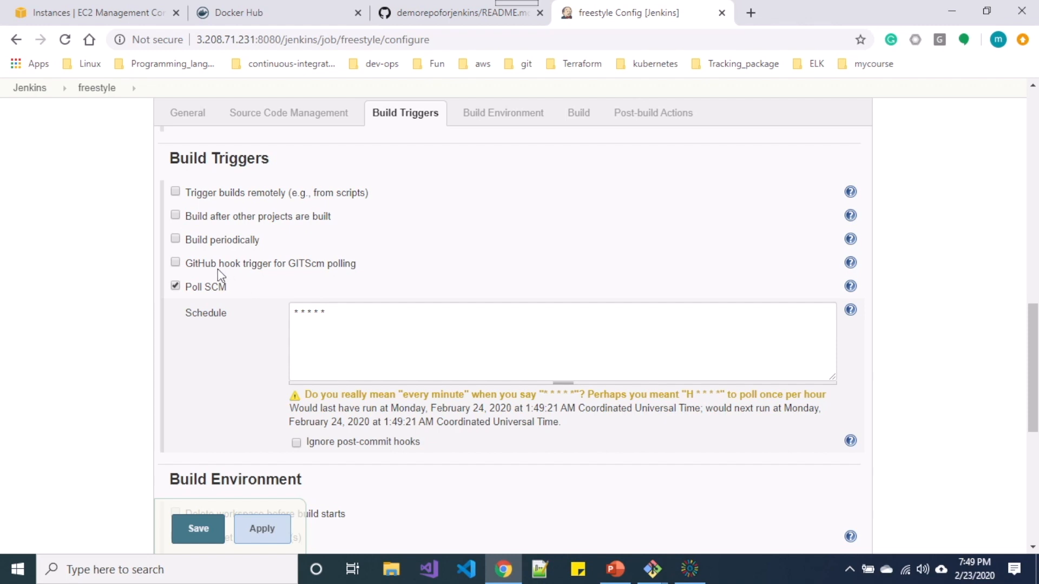
{"action": "left_click", "coordinate": [176, 287]}
{"action": "left_click", "coordinate": [175, 263]}
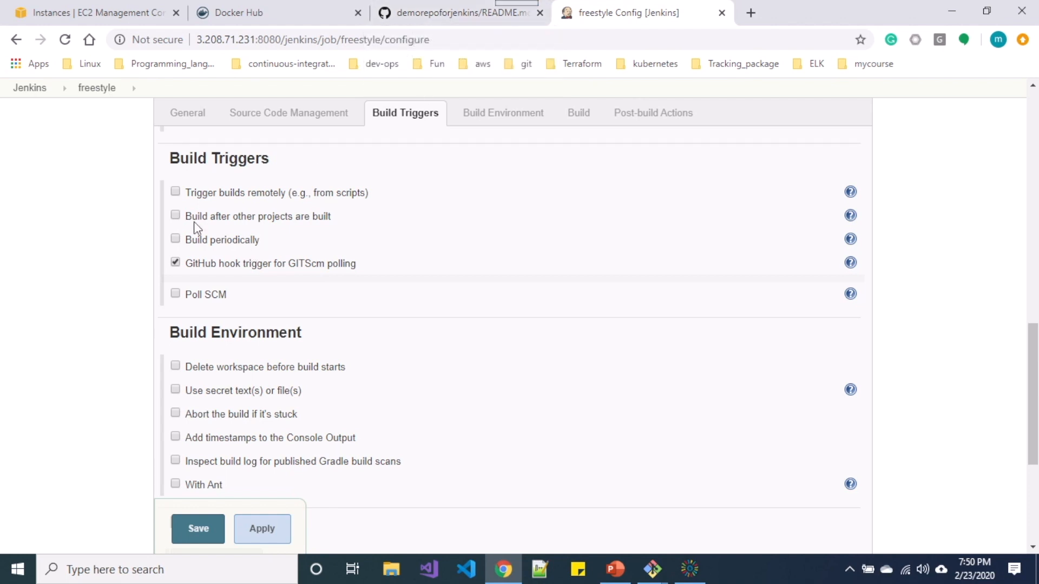
{"action": "left_click", "coordinate": [401, 7]}
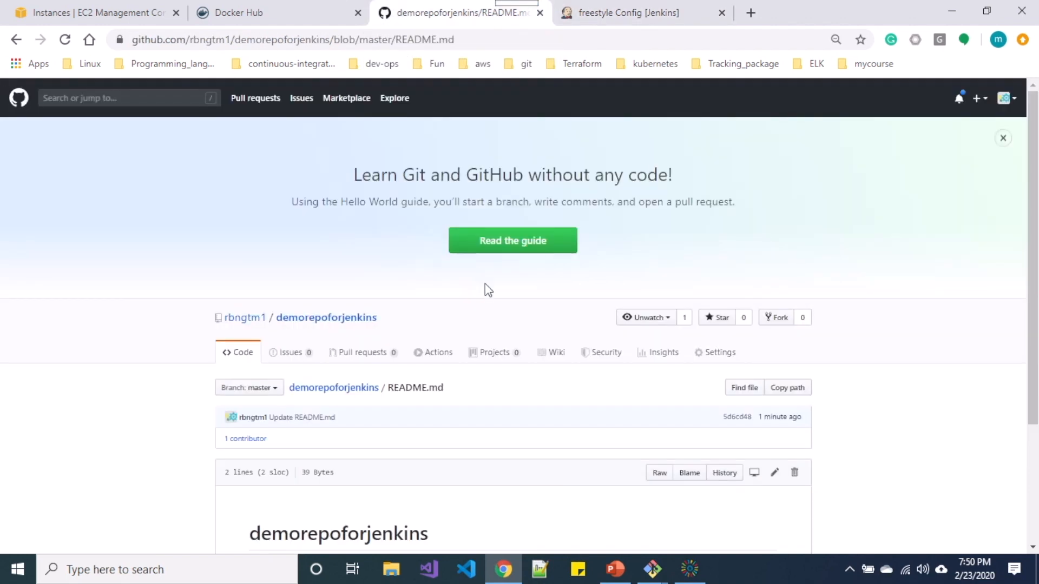
Go to demorepoforjenkins Settings > Webhooks and start adding a new webhook.
{"action": "scroll", "coordinate": [487, 287], "scroll_direction": "down", "scroll_amount": 1}
{"action": "scroll", "coordinate": [486, 284], "scroll_direction": "down", "scroll_amount": 2}
{"action": "left_click", "coordinate": [710, 200]}
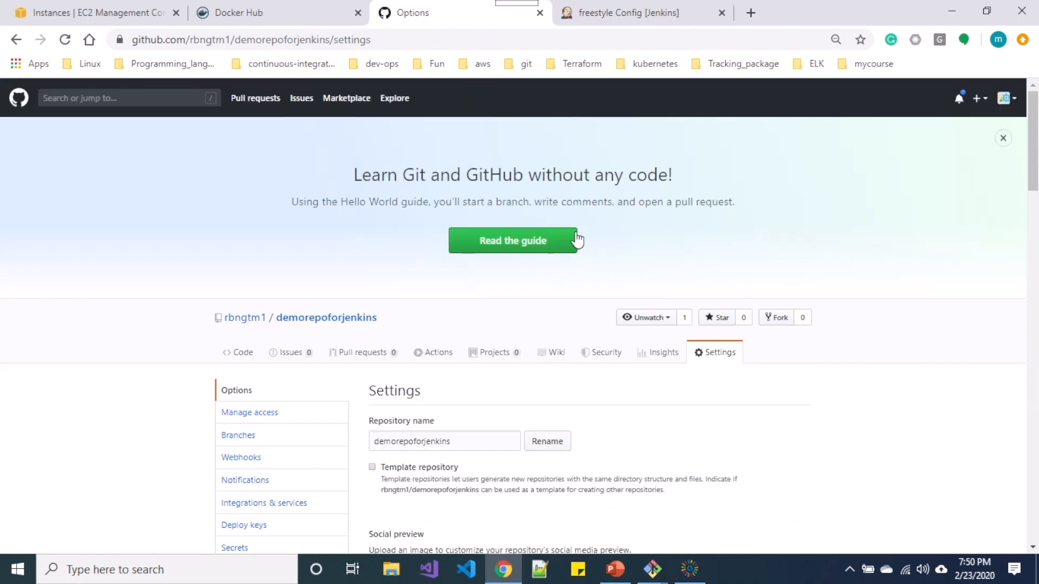
{"action": "scroll", "coordinate": [577, 239], "scroll_direction": "down", "scroll_amount": 3}
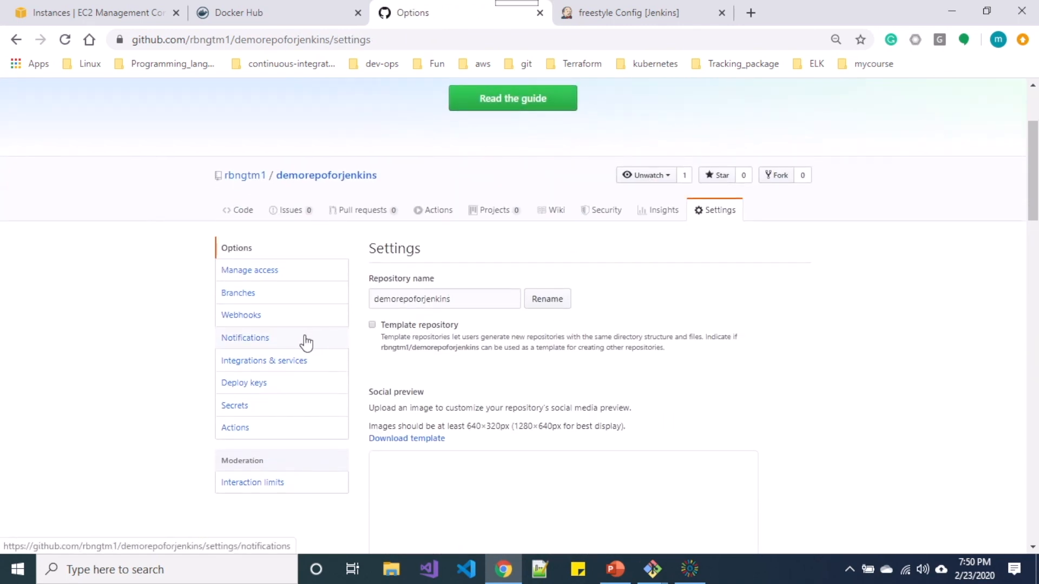
{"action": "left_click", "coordinate": [249, 321]}
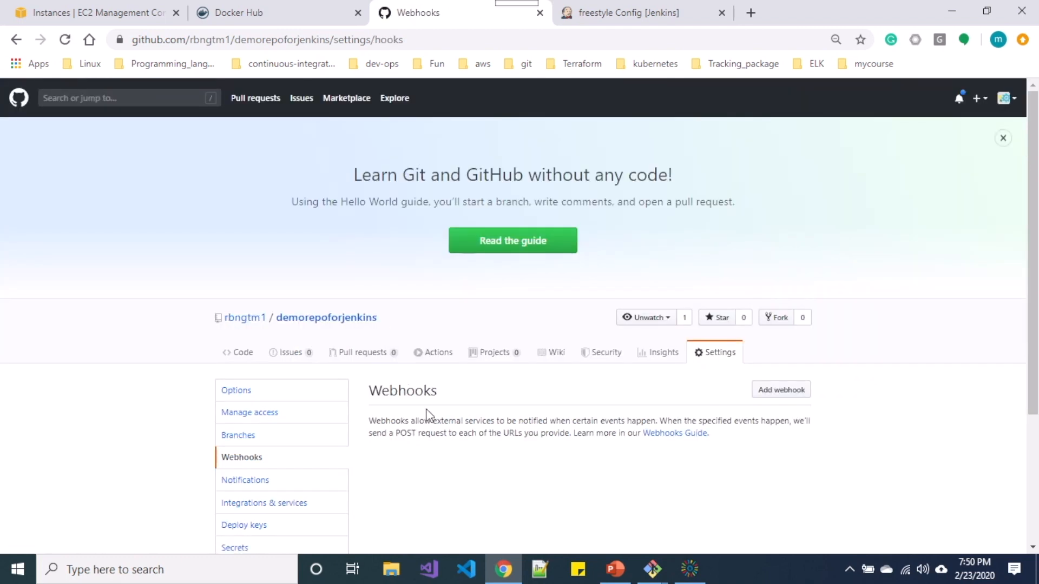
{"action": "scroll", "coordinate": [429, 416], "scroll_direction": "down", "scroll_amount": 1}
{"action": "left_click", "coordinate": [770, 357]}
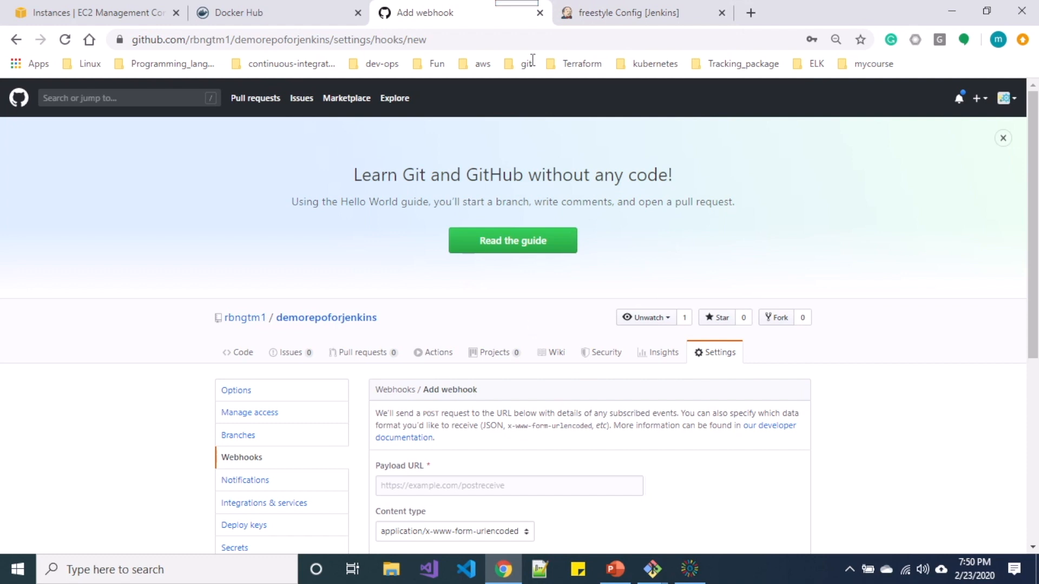
{"action": "left_click", "coordinate": [606, 17]}
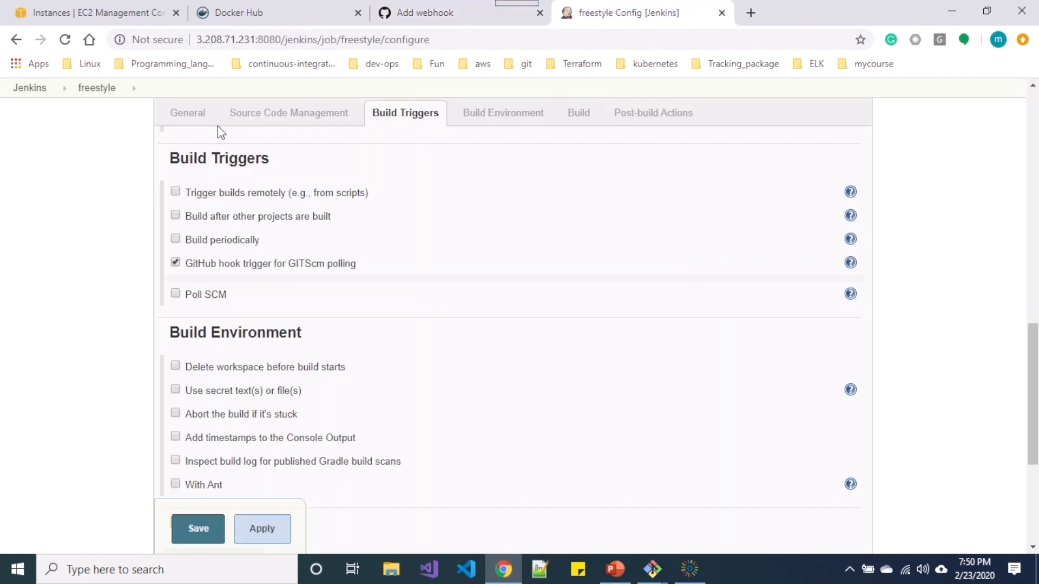
{"action": "left_click_drag", "start_coordinate": [318, 41], "coordinate": [173, 42]}
{"action": "key", "text": "ctrl+c"}
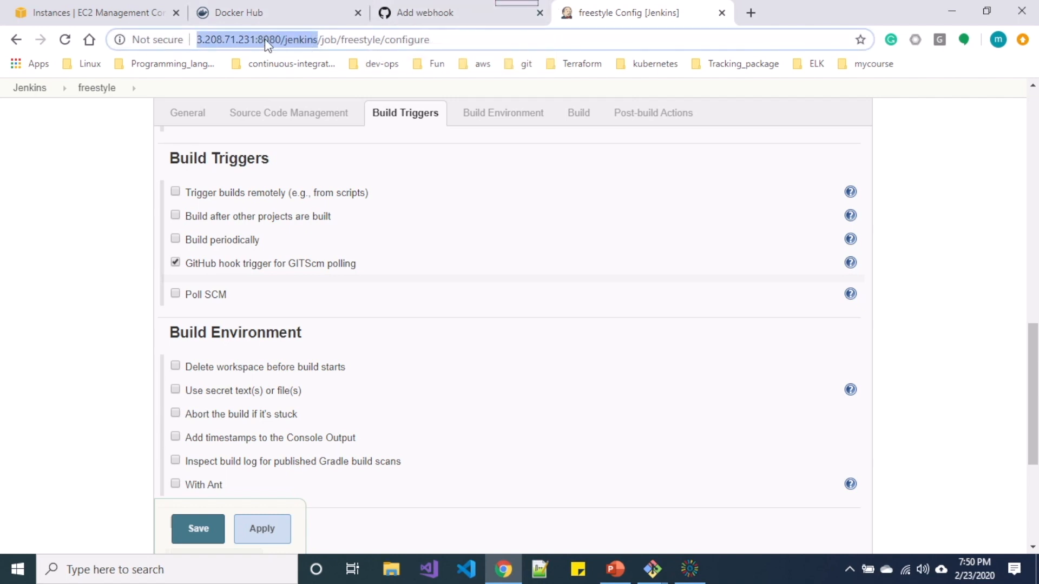
{"action": "left_click", "coordinate": [422, 12]}
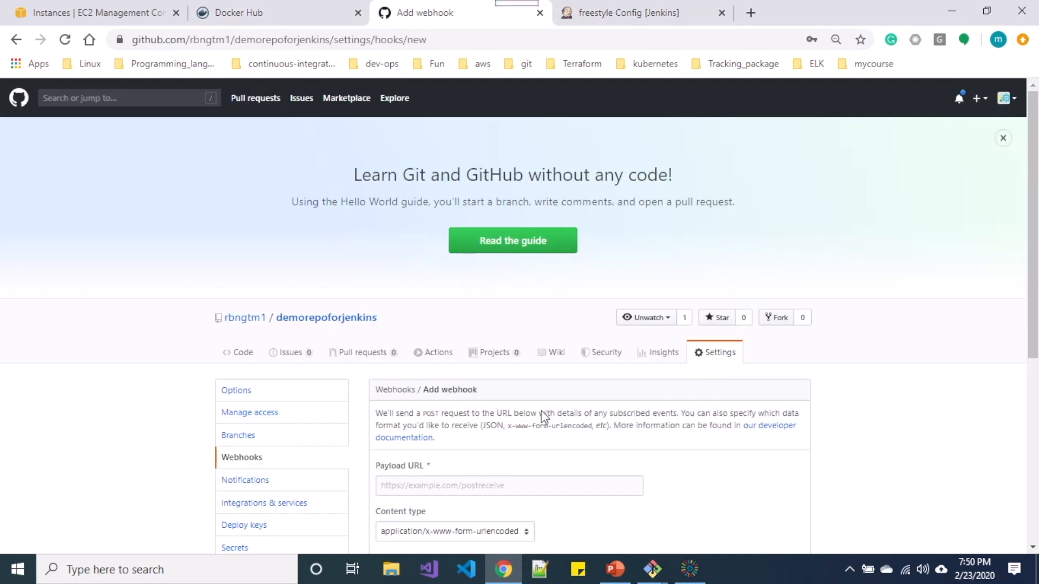
{"action": "left_click", "coordinate": [473, 490]}
{"action": "key", "text": "ctrl+v"}
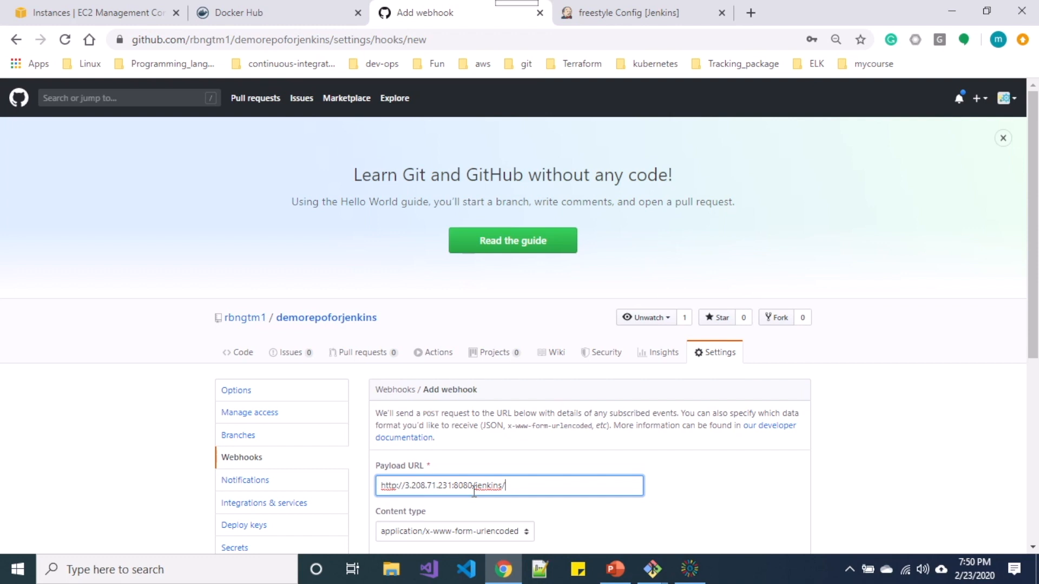
{"action": "type", "text": "github-webhook/"}
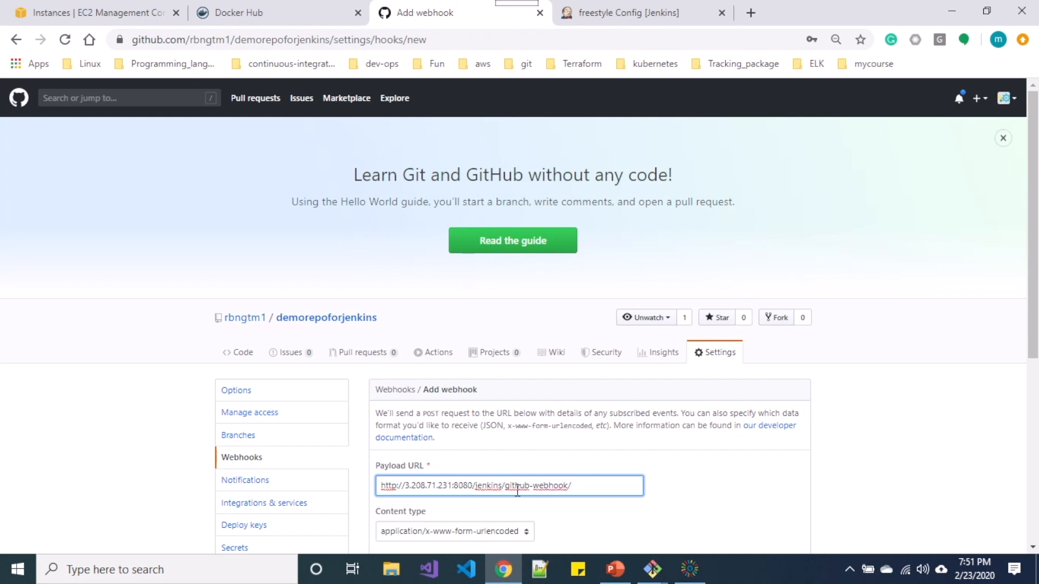
Set the content type to application/json and create the webhook.
{"action": "scroll", "coordinate": [541, 490], "scroll_direction": "down", "scroll_amount": 3}
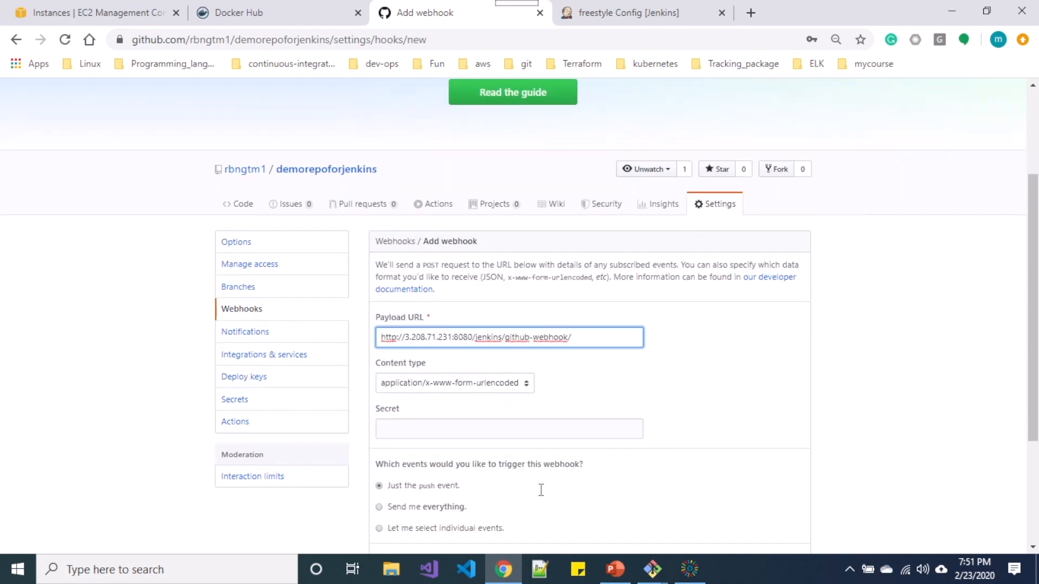
{"action": "left_click", "coordinate": [502, 373]}
{"action": "left_click", "coordinate": [465, 388]}
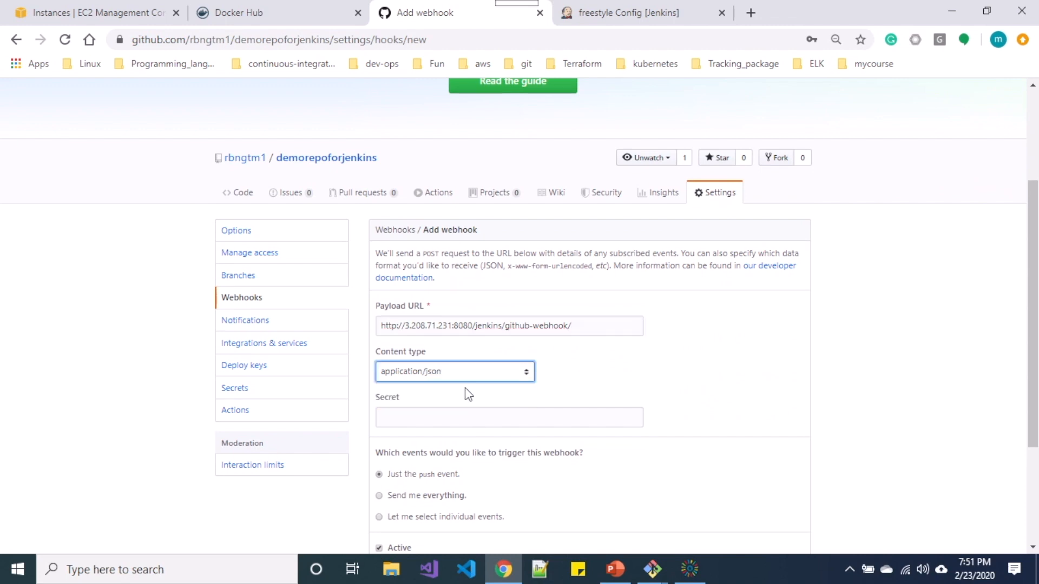
{"action": "scroll", "coordinate": [465, 387], "scroll_direction": "down", "scroll_amount": 2}
{"action": "scroll", "coordinate": [466, 388], "scroll_direction": "down", "scroll_amount": 1}
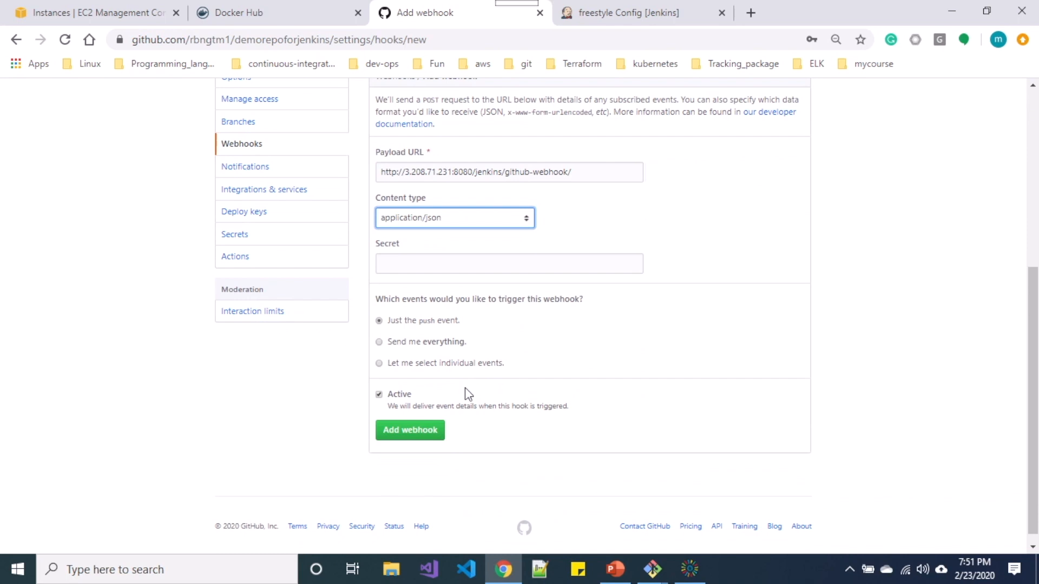
{"action": "left_click", "coordinate": [411, 441]}
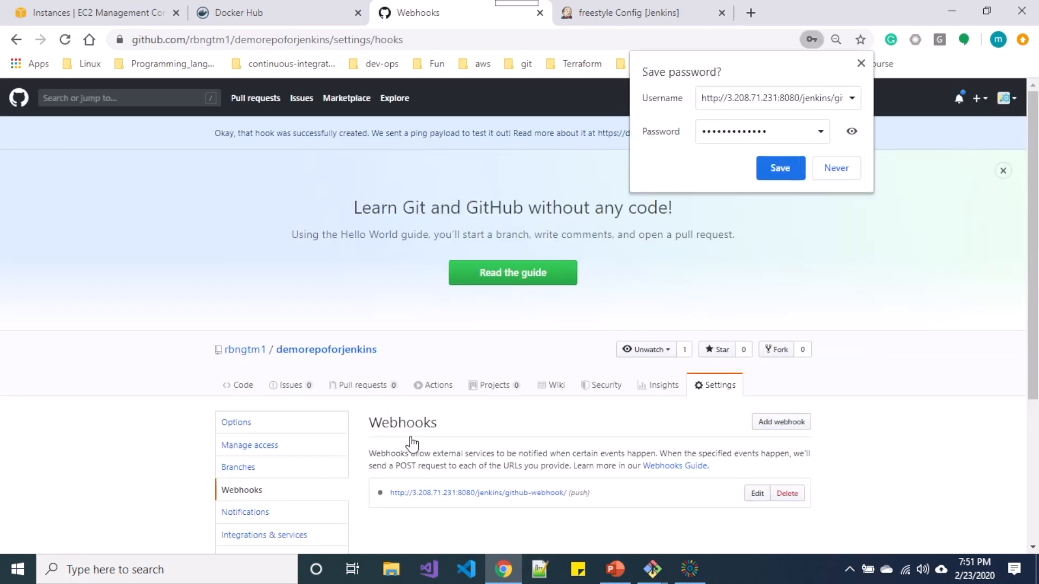
Dismiss the save-password offer and go to the demorepoforjenkins repository.
{"action": "scroll", "coordinate": [412, 441], "scroll_direction": "down", "scroll_amount": 1}
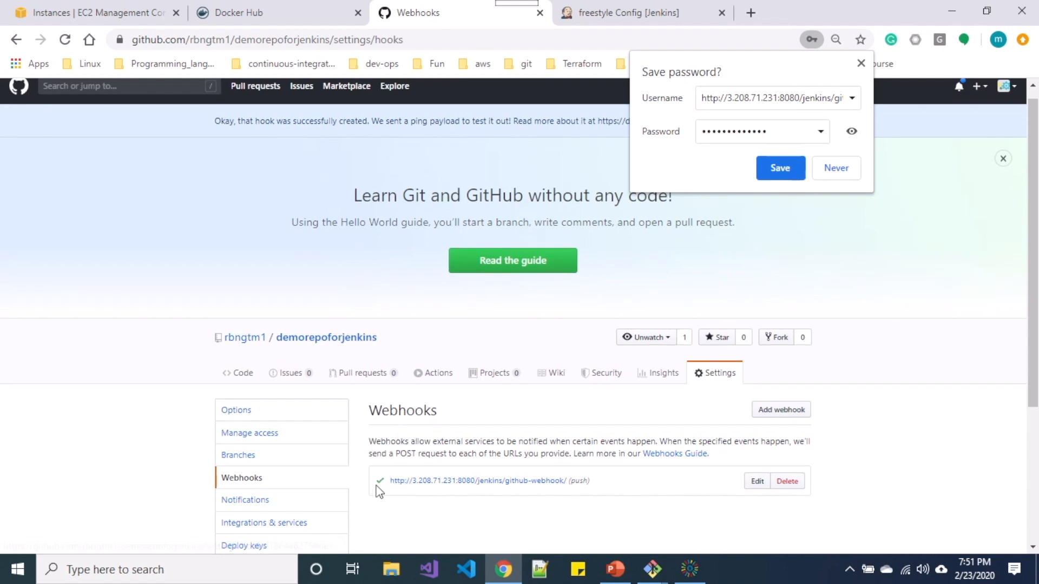
{"action": "left_click", "coordinate": [861, 64]}
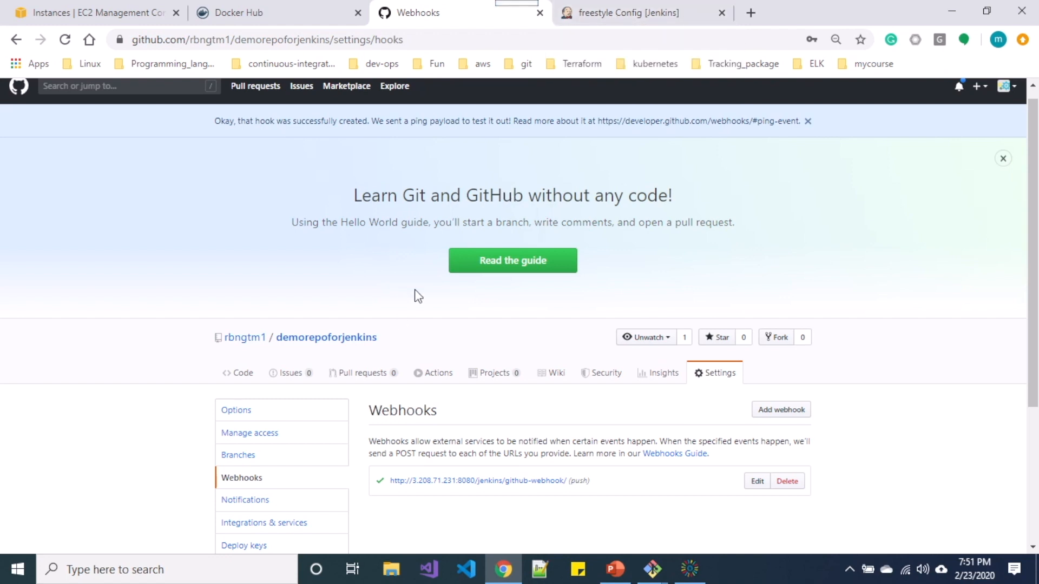
{"action": "left_click", "coordinate": [305, 338]}
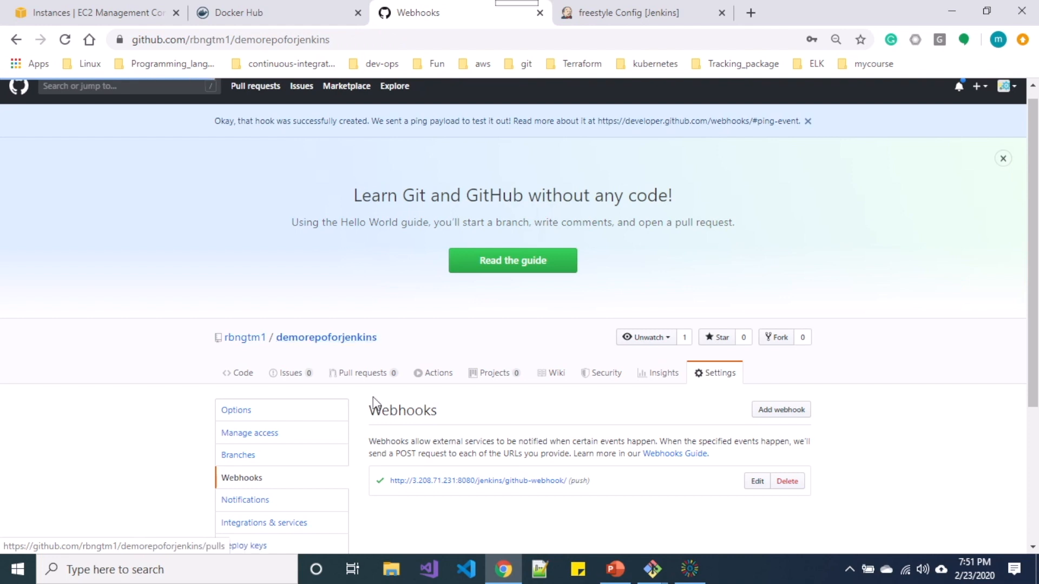
Remove the indentation before the hello world bullet in README.md and commit it to master.
{"action": "scroll", "coordinate": [374, 404], "scroll_direction": "down", "scroll_amount": 3}
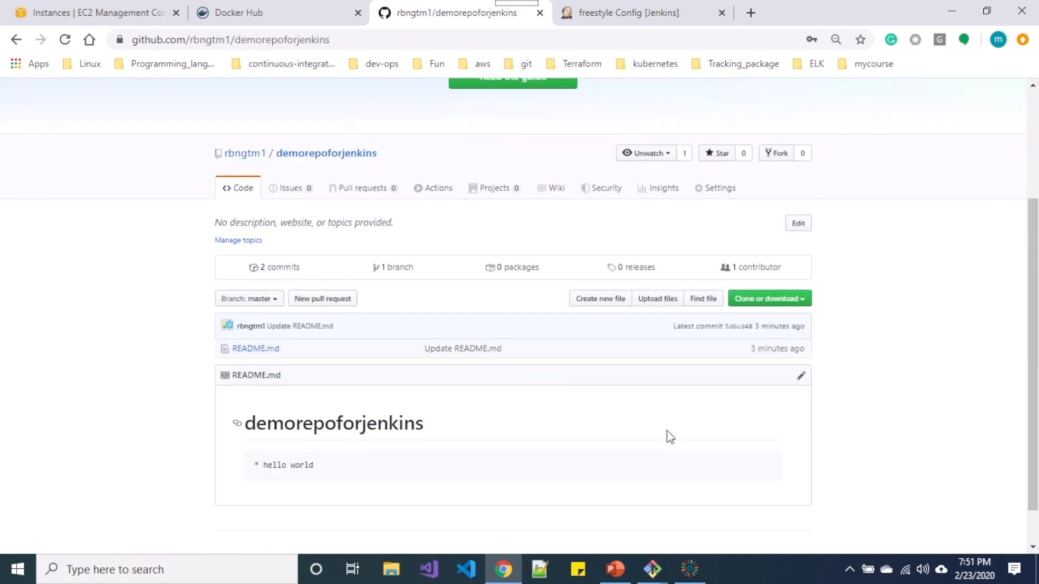
{"action": "left_click", "coordinate": [803, 378]}
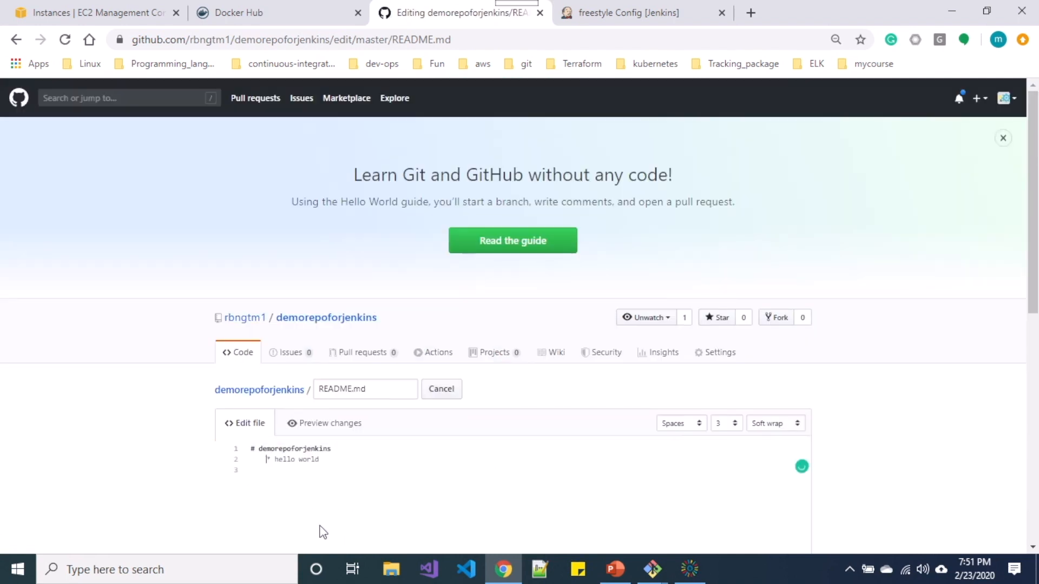
{"action": "key", "text": "BackSpace"}
{"action": "key", "text": "BackSpace"}
{"action": "scroll", "coordinate": [336, 538], "scroll_direction": "down", "scroll_amount": 10}
{"action": "left_click", "coordinate": [282, 448]}
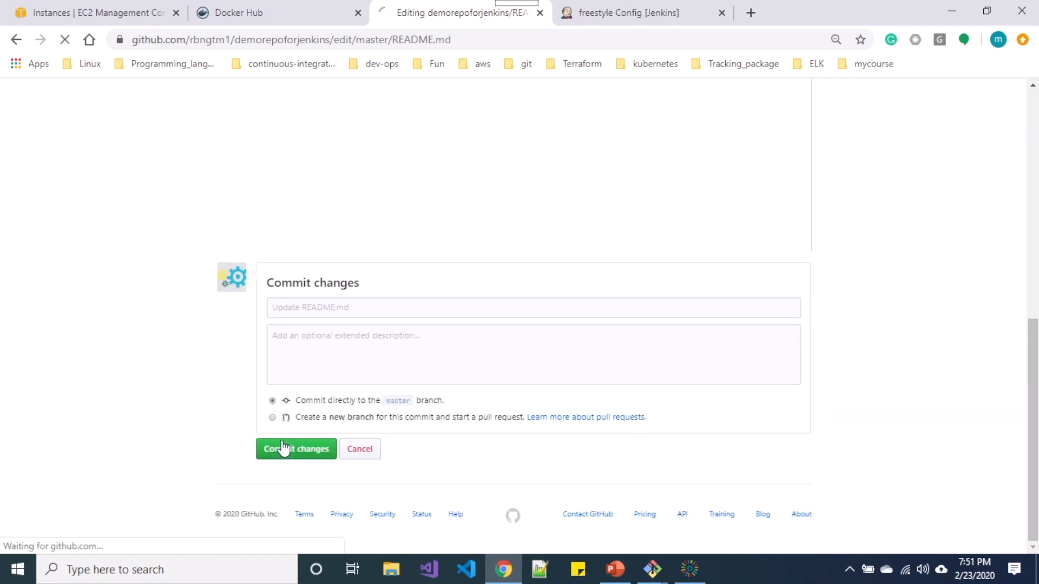
Leave the freestyle job's configuration without saving, then reopen its configuration page.
{"action": "left_click", "coordinate": [616, 7]}
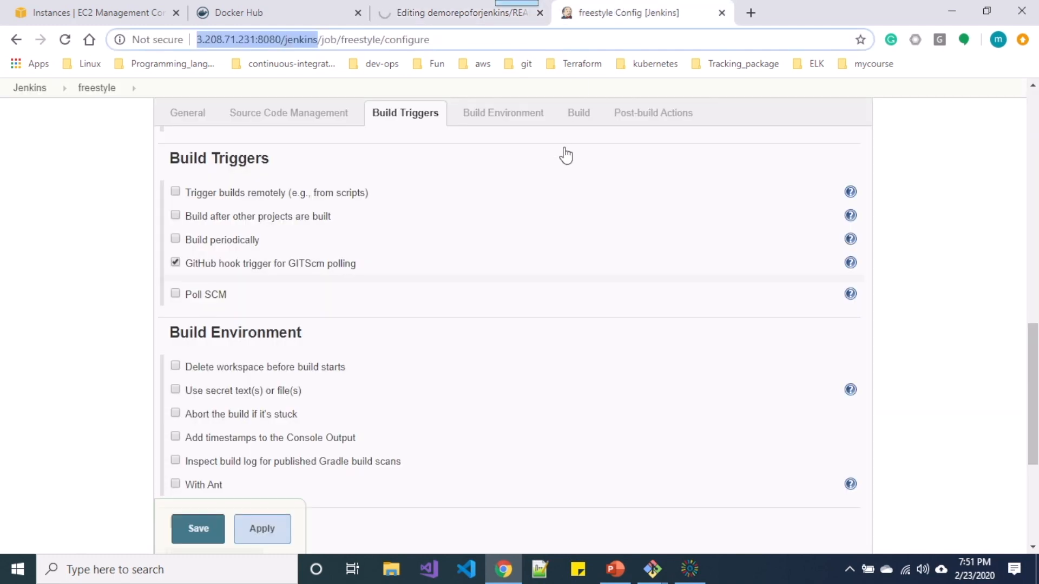
{"action": "scroll", "coordinate": [564, 154], "scroll_direction": "up", "scroll_amount": 7}
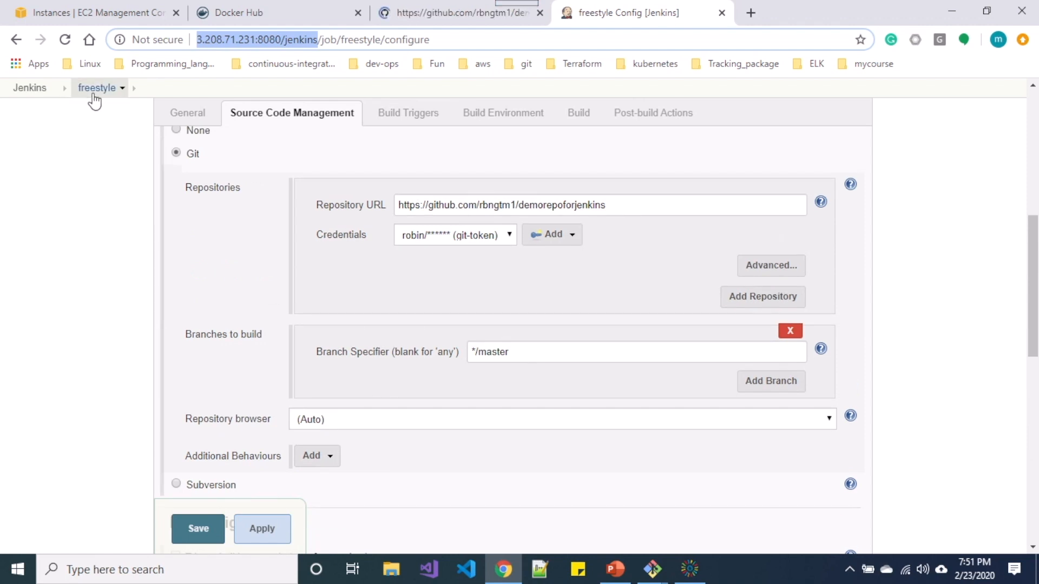
{"action": "left_click", "coordinate": [95, 100]}
{"action": "left_click", "coordinate": [591, 130]}
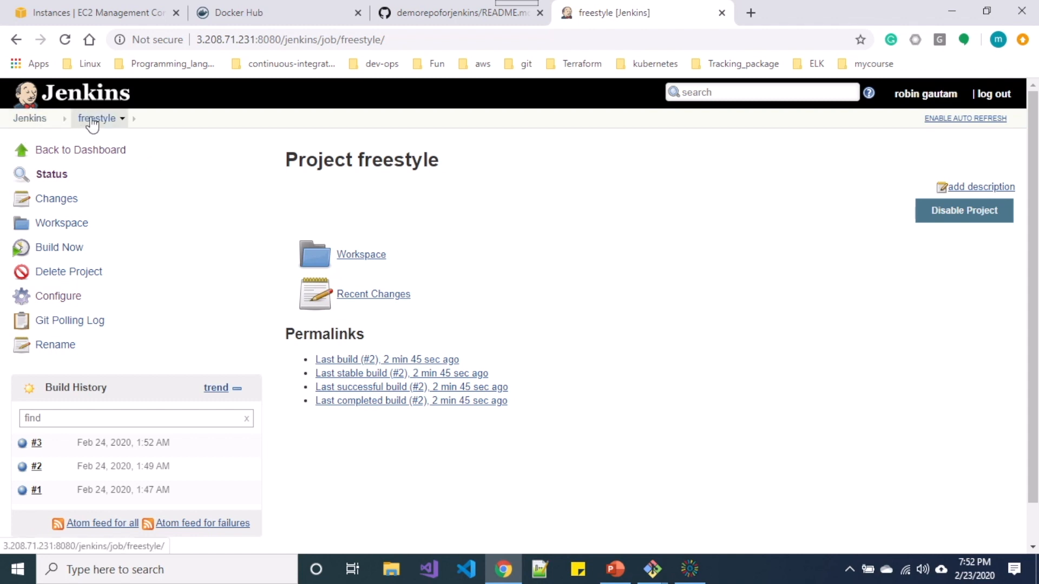
{"action": "left_click", "coordinate": [65, 296]}
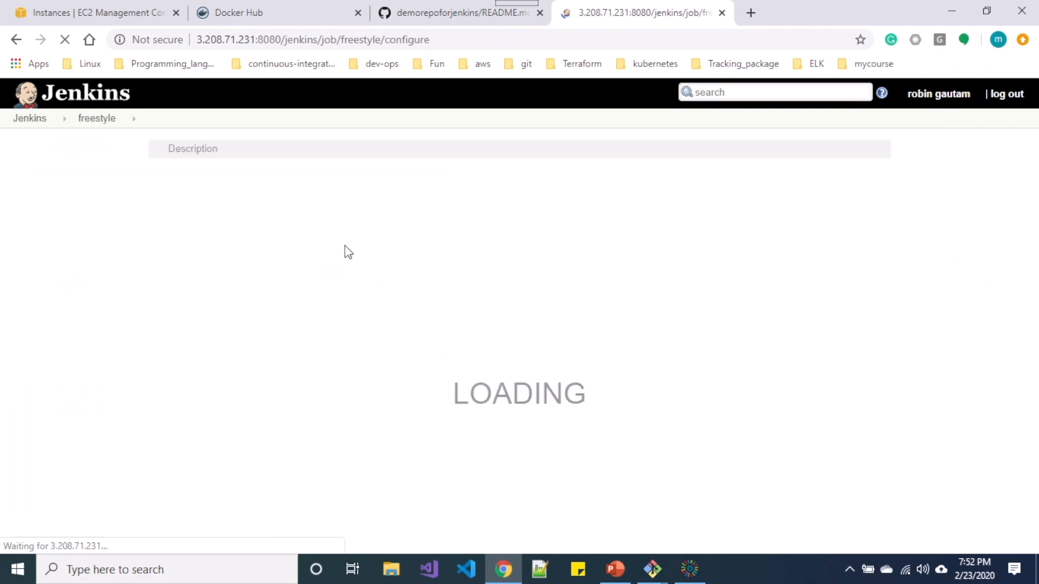
Look through the build step and post-build action lists without adding anything.
{"action": "scroll", "coordinate": [287, 344], "scroll_direction": "down", "scroll_amount": 8}
{"action": "scroll", "coordinate": [287, 343], "scroll_direction": "down", "scroll_amount": 15}
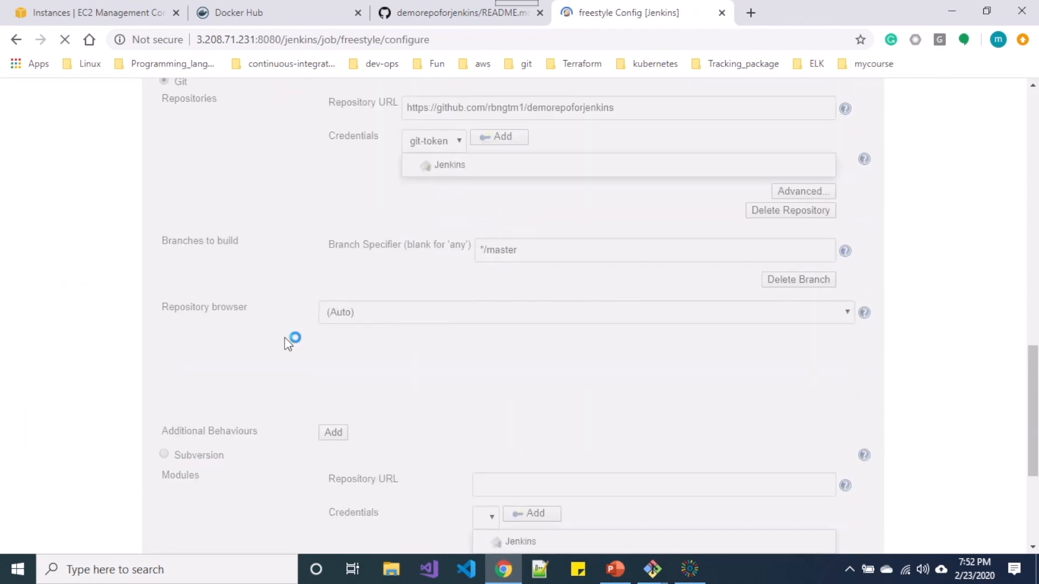
{"action": "scroll", "coordinate": [287, 343], "scroll_direction": "down", "scroll_amount": 15}
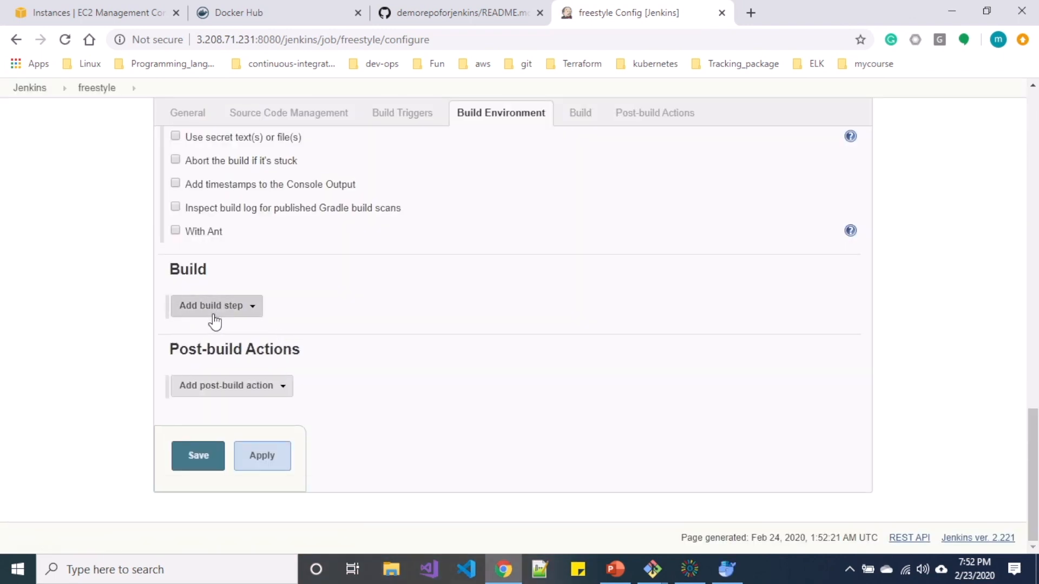
{"action": "scroll", "coordinate": [213, 313], "scroll_direction": "up", "scroll_amount": 1}
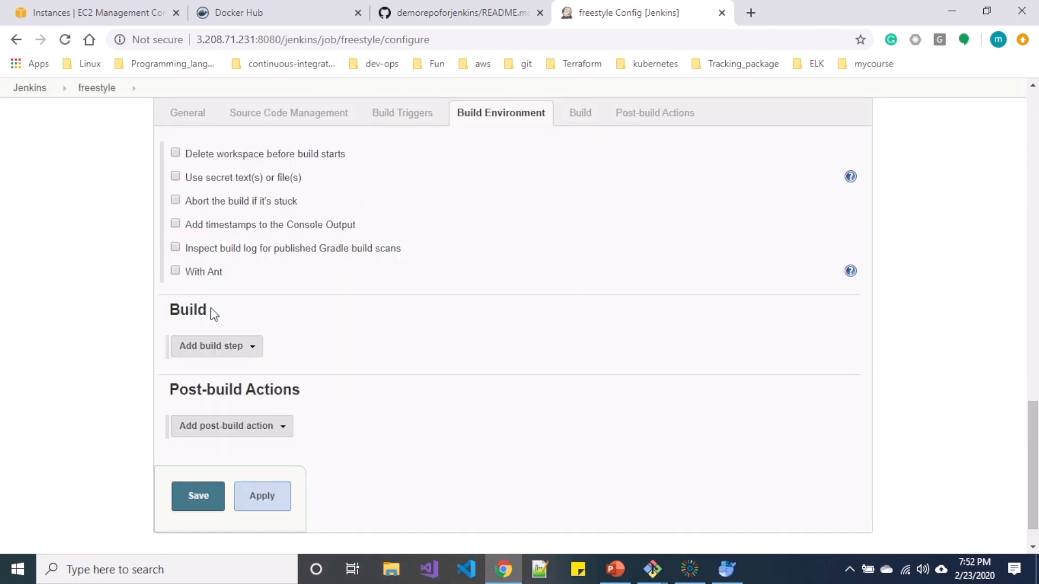
{"action": "left_click", "coordinate": [211, 352]}
{"action": "left_click", "coordinate": [417, 336]}
{"action": "left_click", "coordinate": [238, 425]}
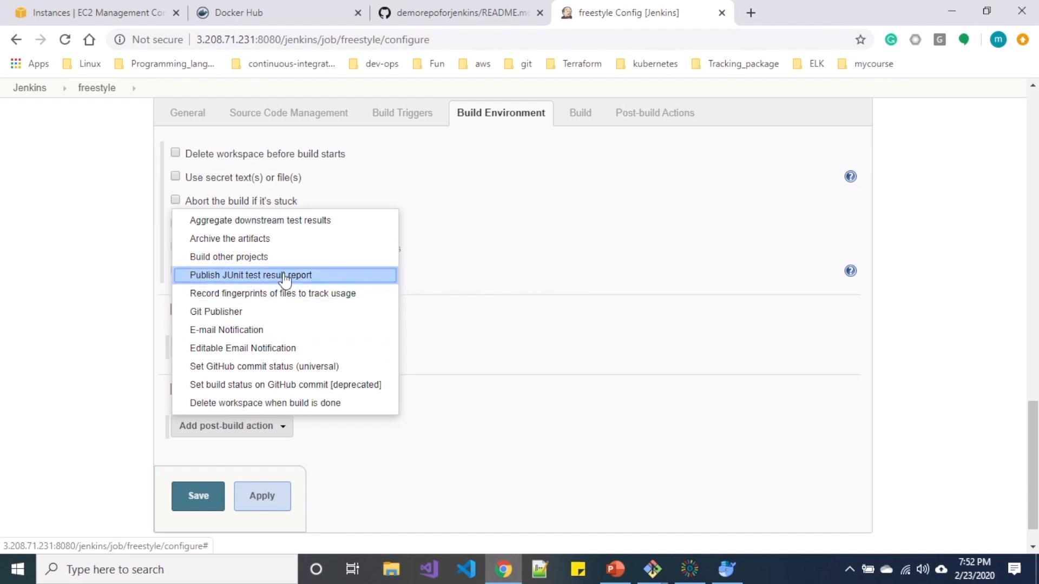
{"action": "left_click", "coordinate": [492, 267]}
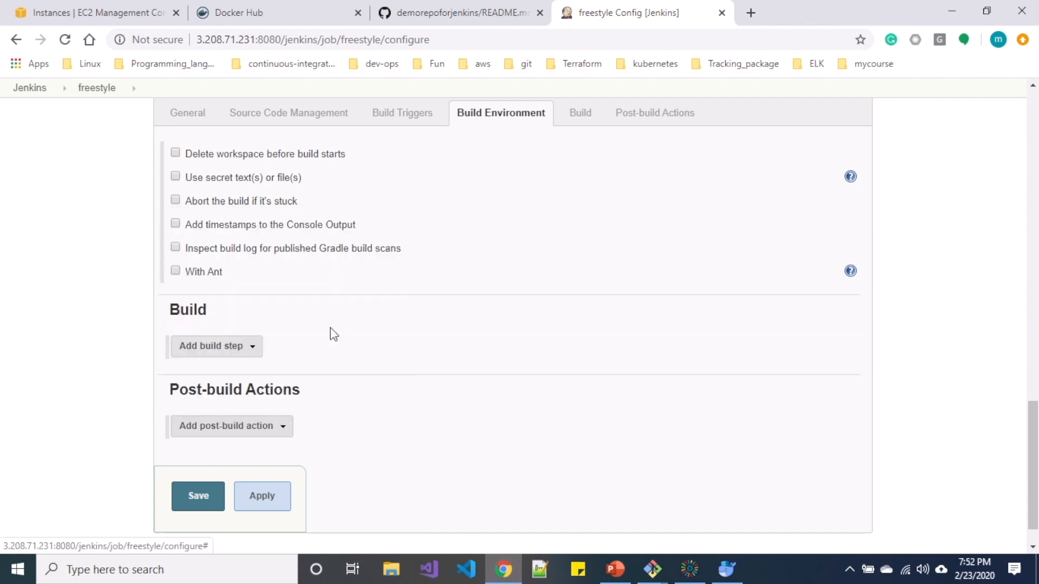
Add an Execute shell step with #!/bin/bash echoing "hello everyone, this is cloudyeti", and save.
{"action": "left_click", "coordinate": [223, 347]}
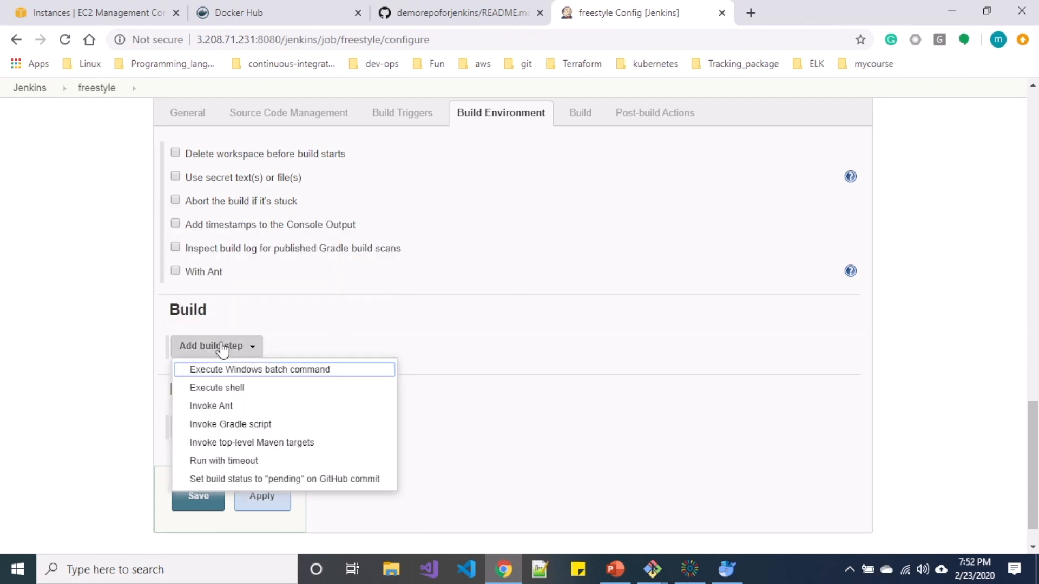
{"action": "left_click", "coordinate": [225, 387]}
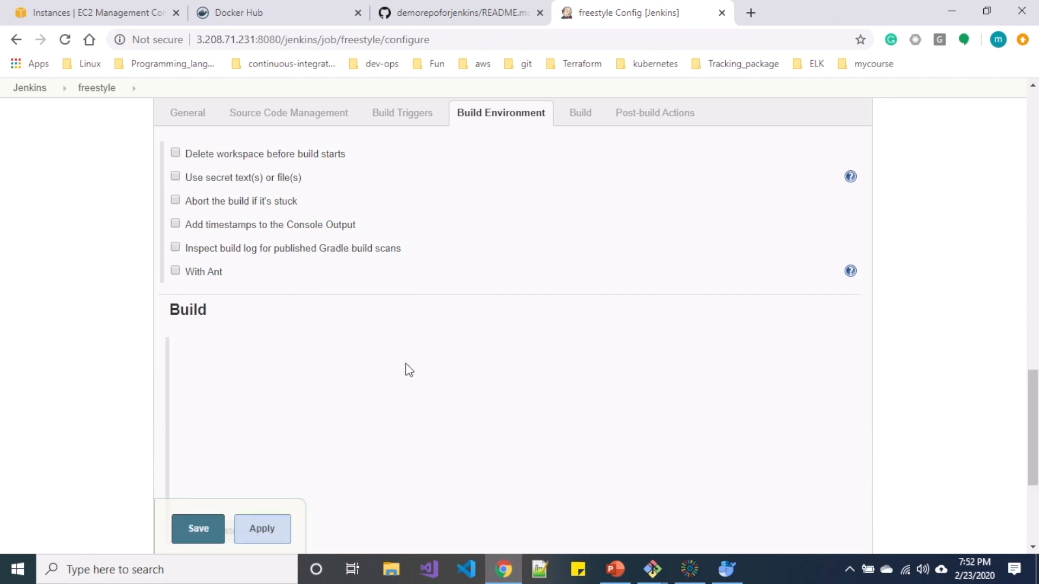
{"action": "left_click", "coordinate": [392, 418]}
{"action": "type", "text": "!"}
{"action": "key", "text": "BackSpace"}
{"action": "type", "text": "#"}
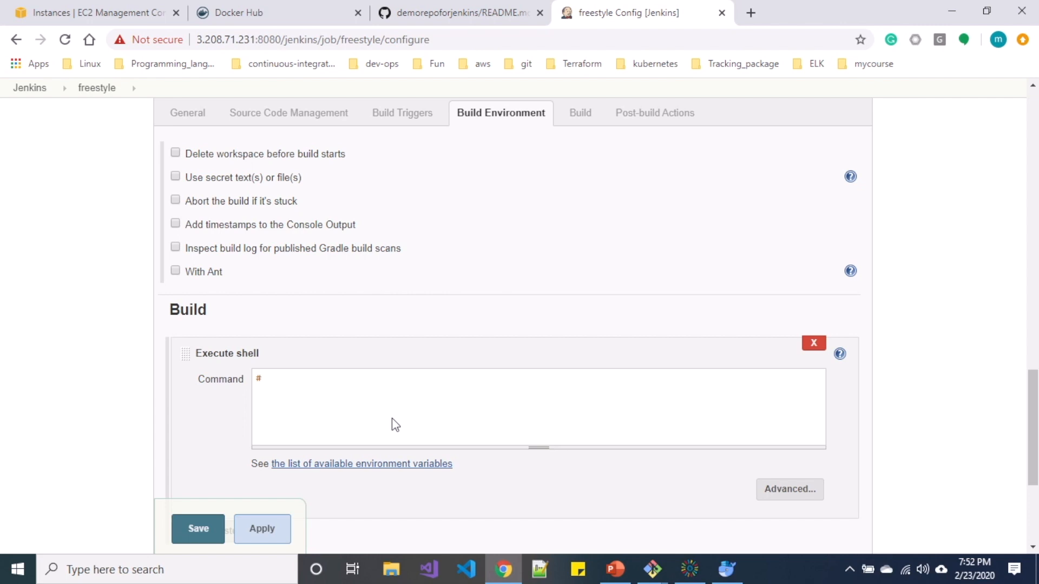
{"action": "type", "text": "!/bi"}
{"action": "type", "text": "n/bas"}
{"action": "type", "text": "hello every"}
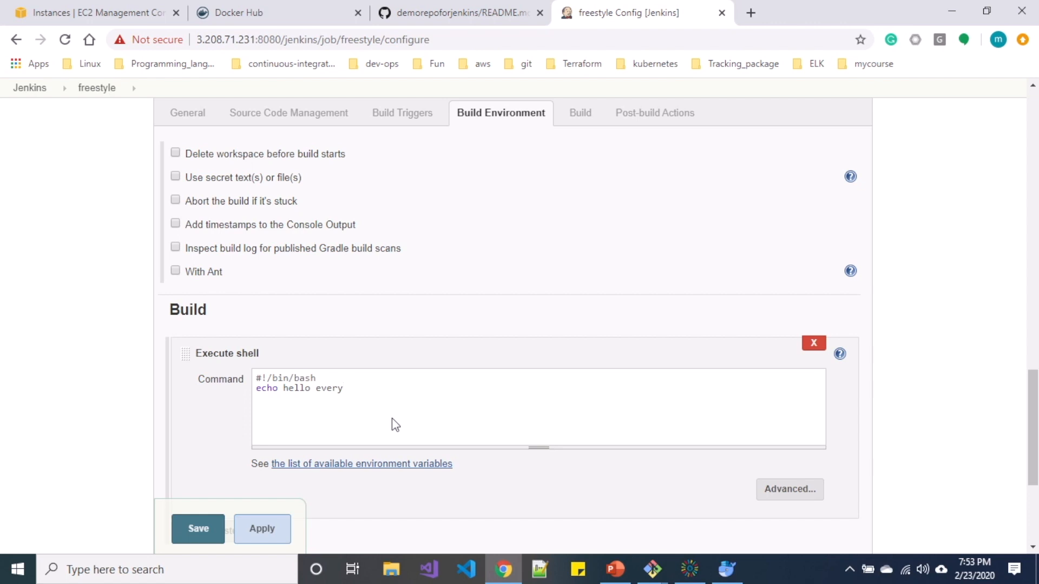
{"action": "type", "text": "one, this is cloudyeti"}
{"action": "type", "text": "\""}
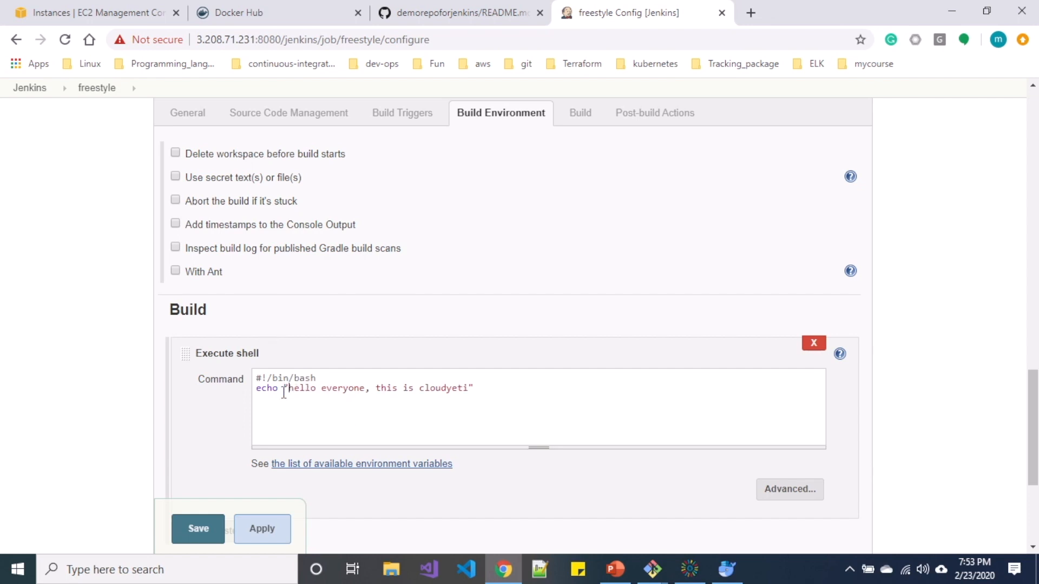
{"action": "left_click", "coordinate": [276, 523]}
{"action": "left_click", "coordinate": [208, 529]}
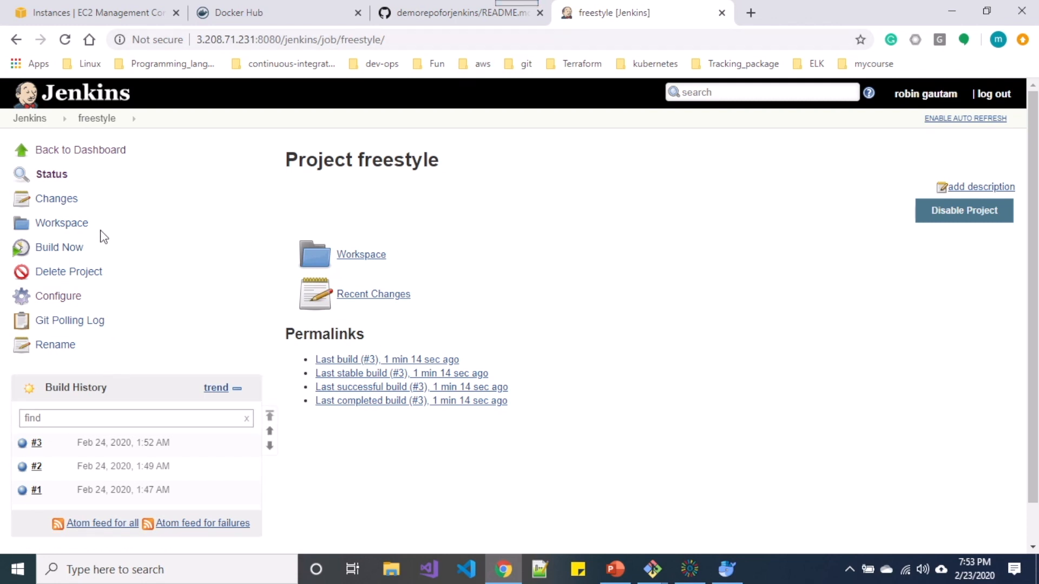
Run build #4 and check its console prints "hello everyone, this is cloudyeti" with SUCCESS.
{"action": "left_click", "coordinate": [74, 248]}
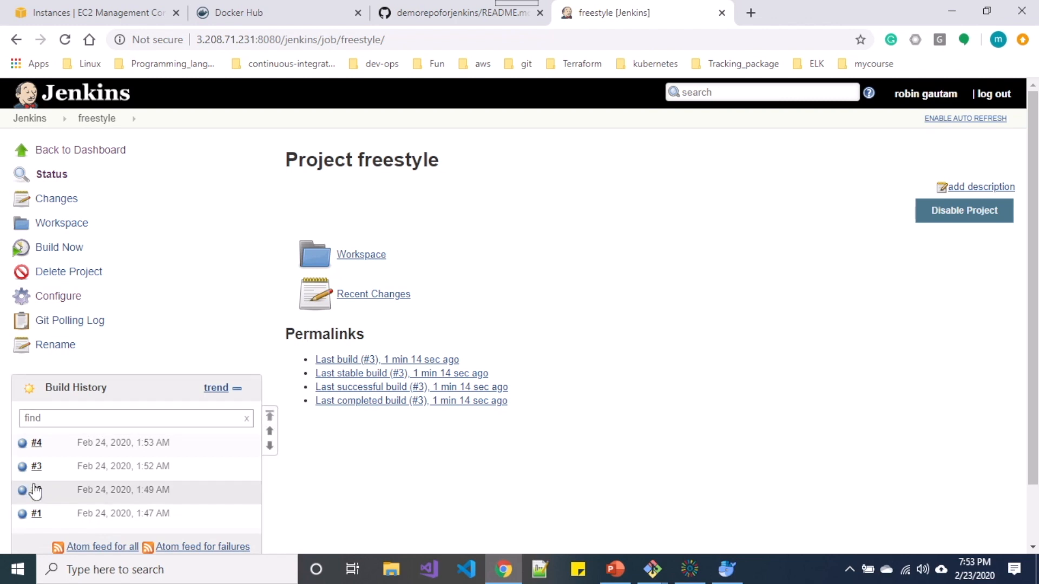
{"action": "left_click", "coordinate": [22, 449]}
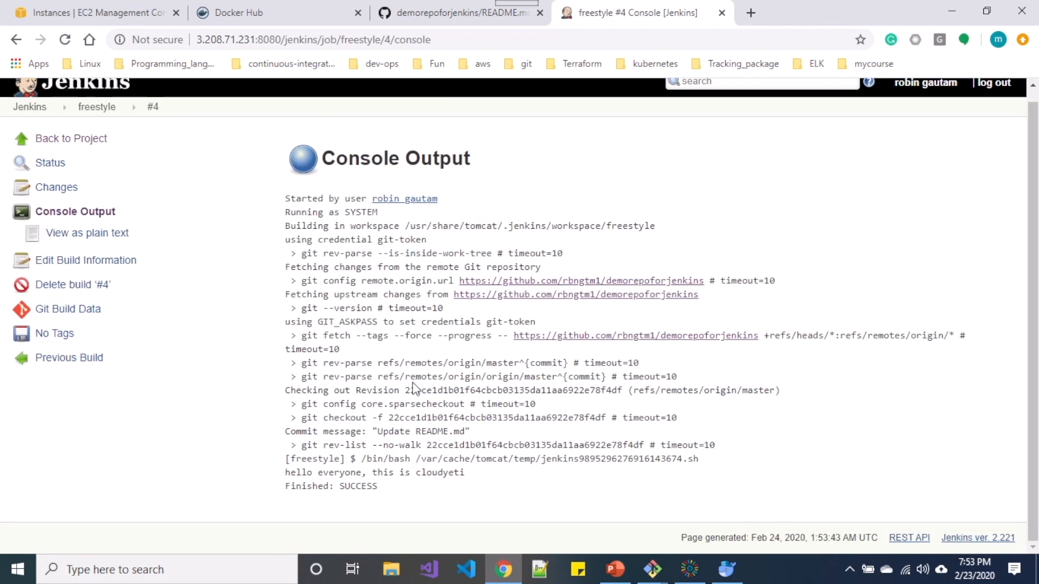
{"action": "left_click_drag", "start_coordinate": [283, 479], "coordinate": [465, 479]}
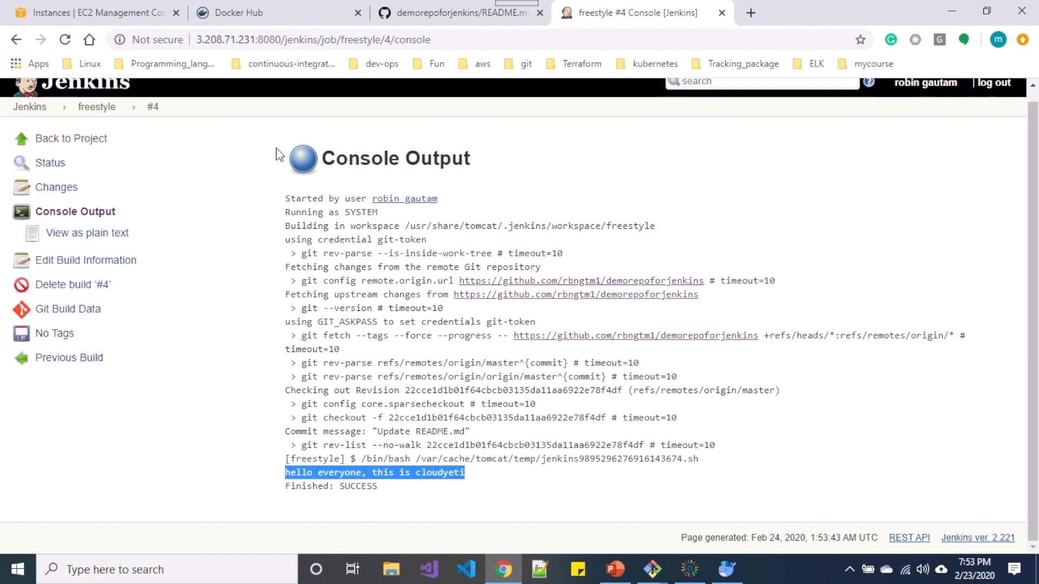
{"action": "left_click", "coordinate": [210, 168]}
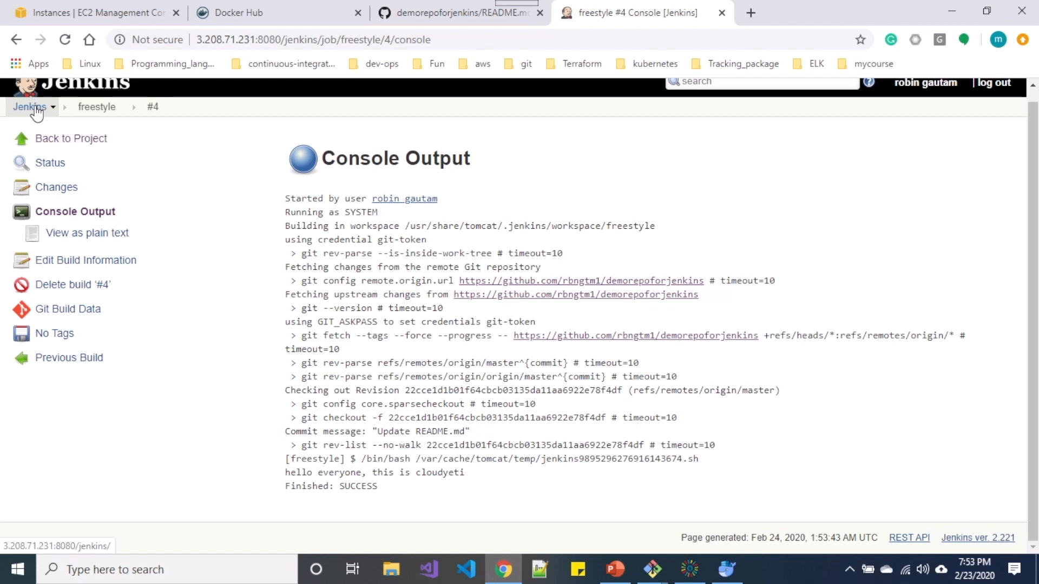